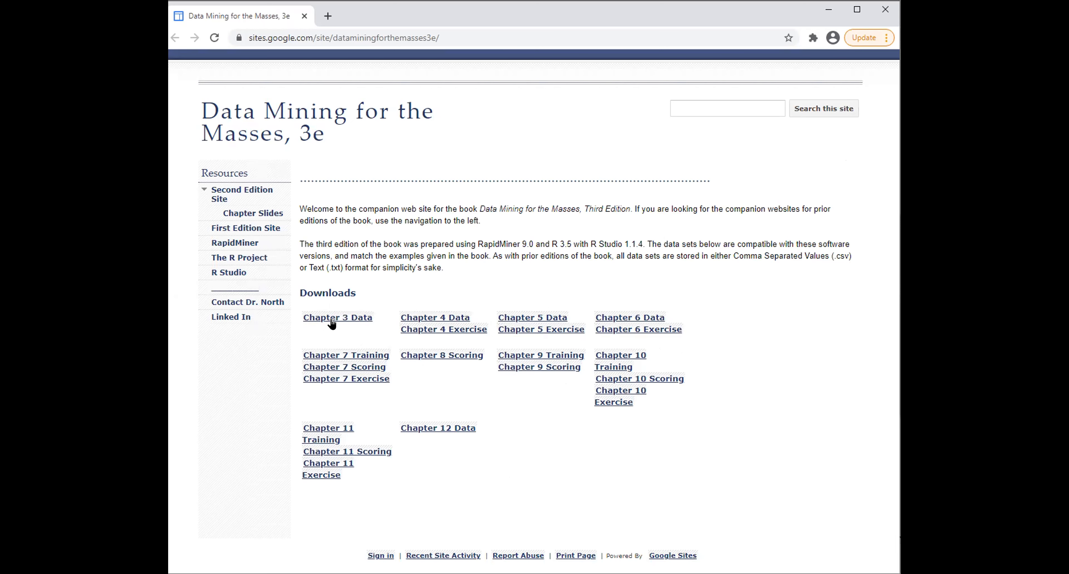
click(286, 30)
key(End)
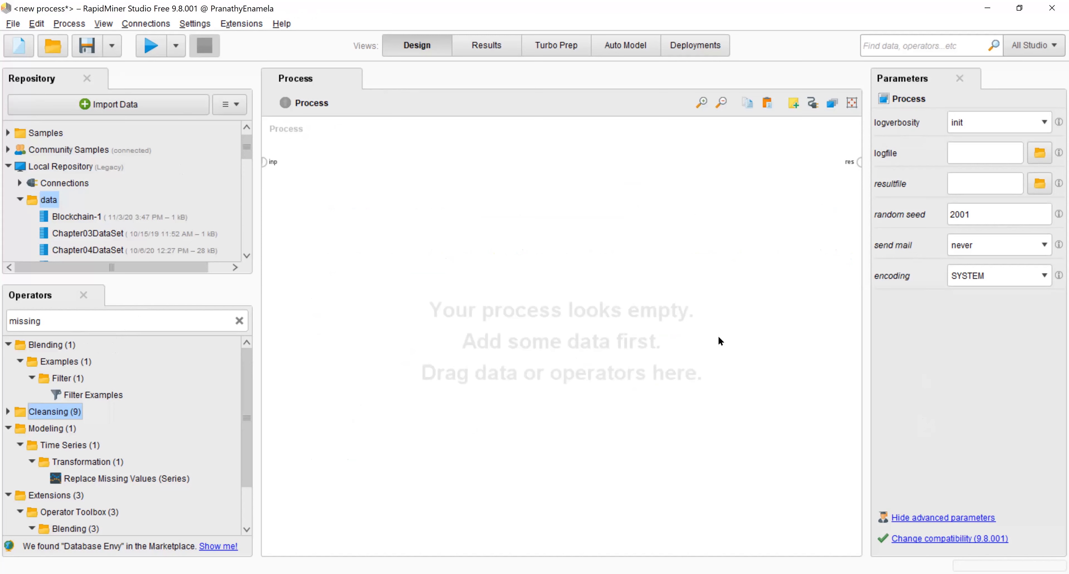
click(104, 24)
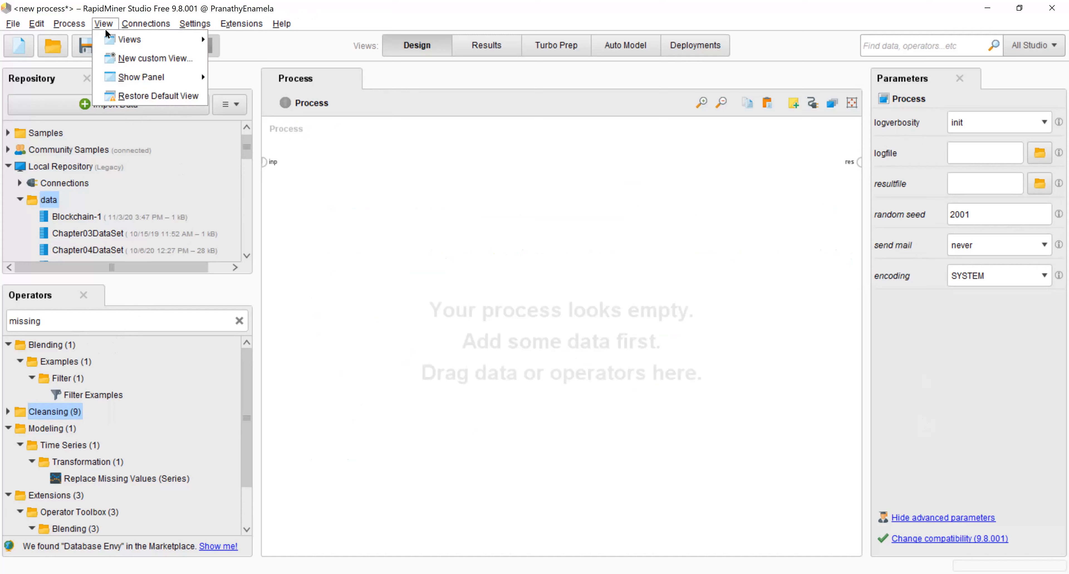
mouse_move(130, 79)
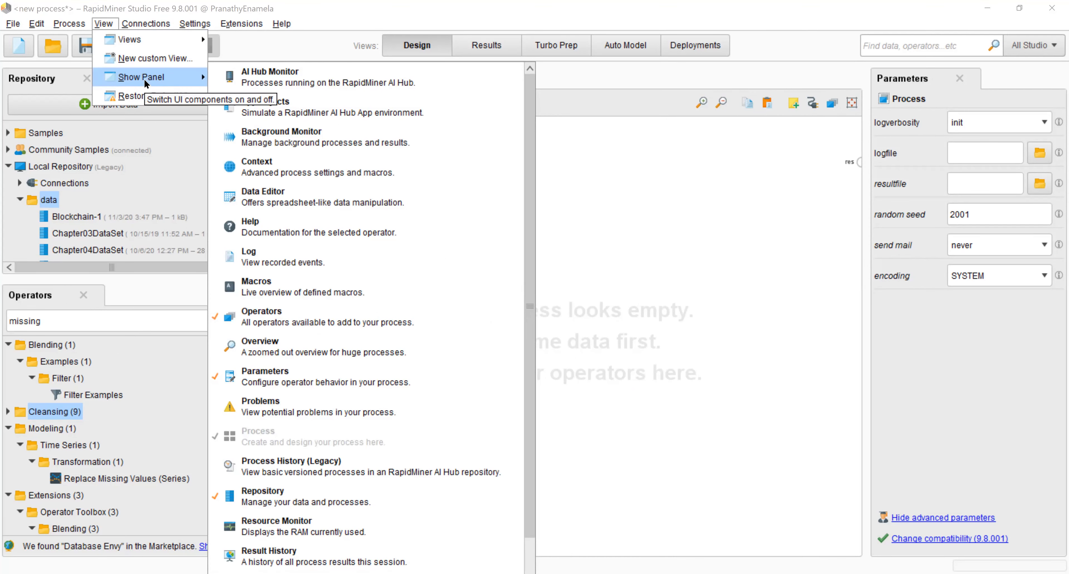
mouse_move(165, 42)
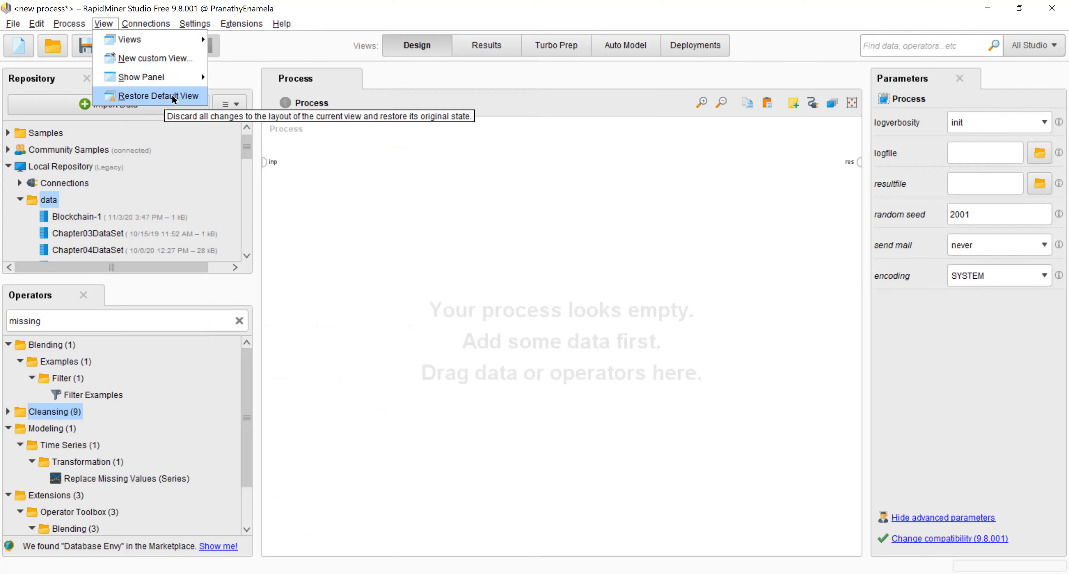
click(371, 218)
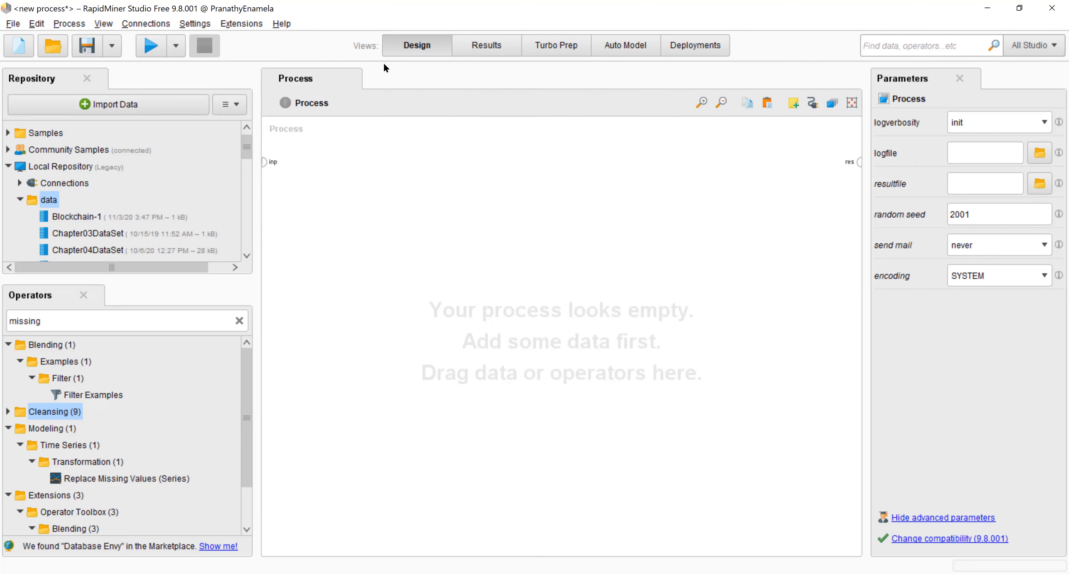
Switch to the Results view and close all the open ExampleSet results
click(481, 49)
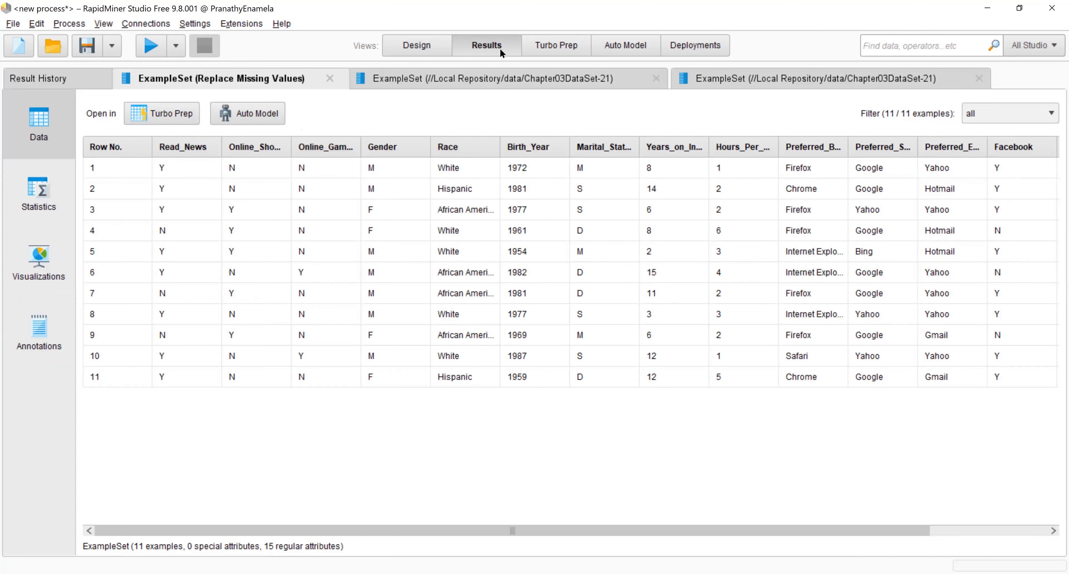
click(331, 79)
click(422, 79)
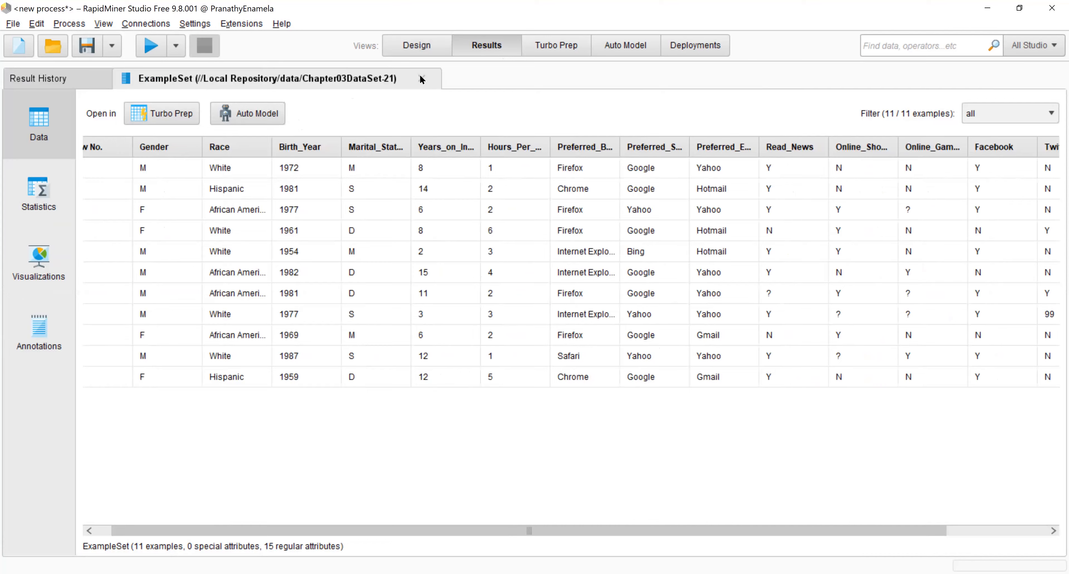
click(422, 79)
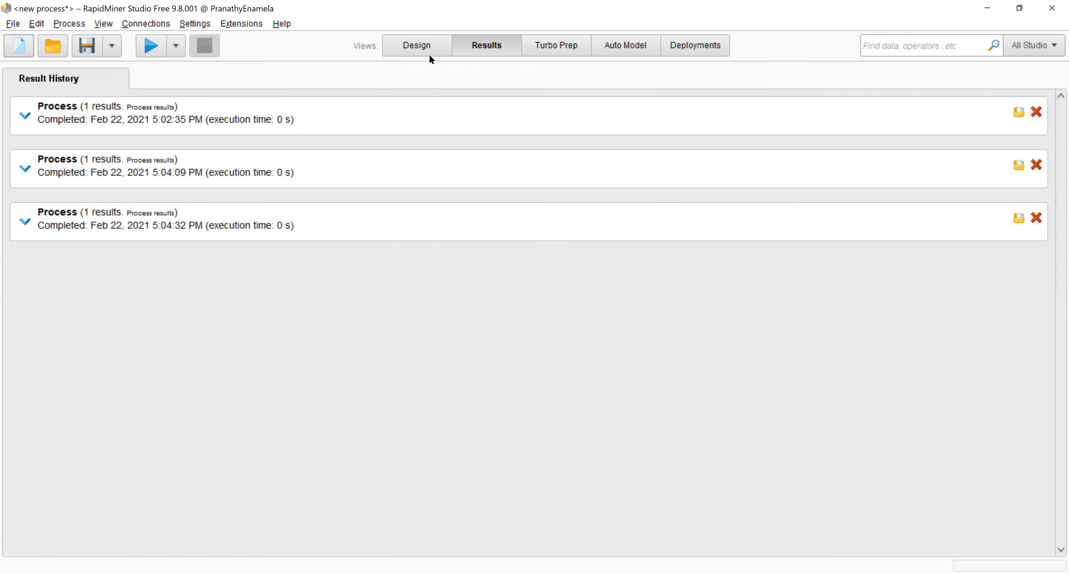
Look at the Turbo Prep and Auto Model views, and return to the Design view
click(539, 44)
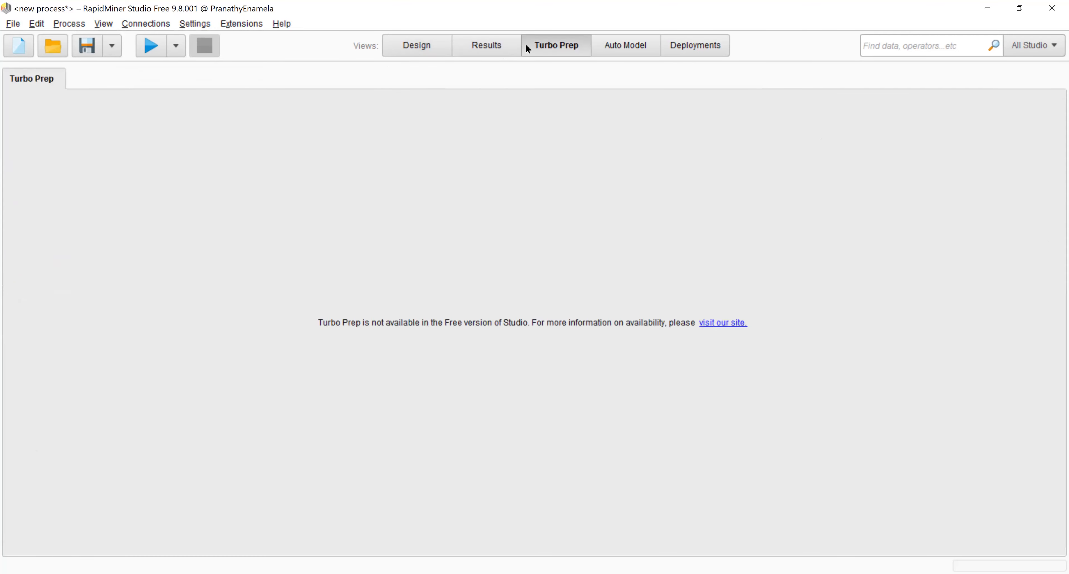
click(619, 49)
click(421, 45)
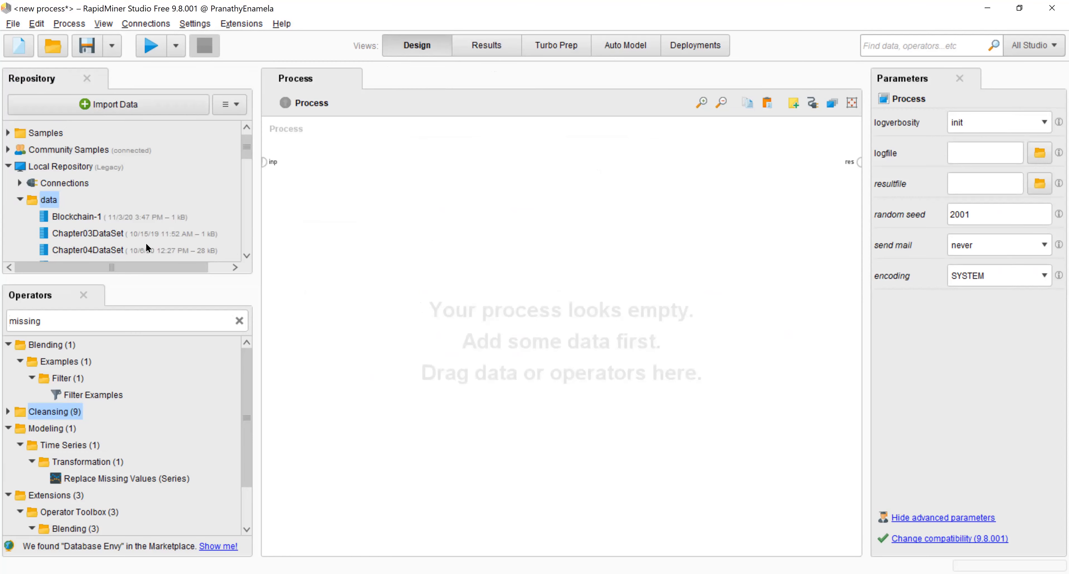
Start a data import from the computer with Chapter03DataSet.csv from the Downloads folder, filtering for CSV files, and accept the default data format
click(167, 103)
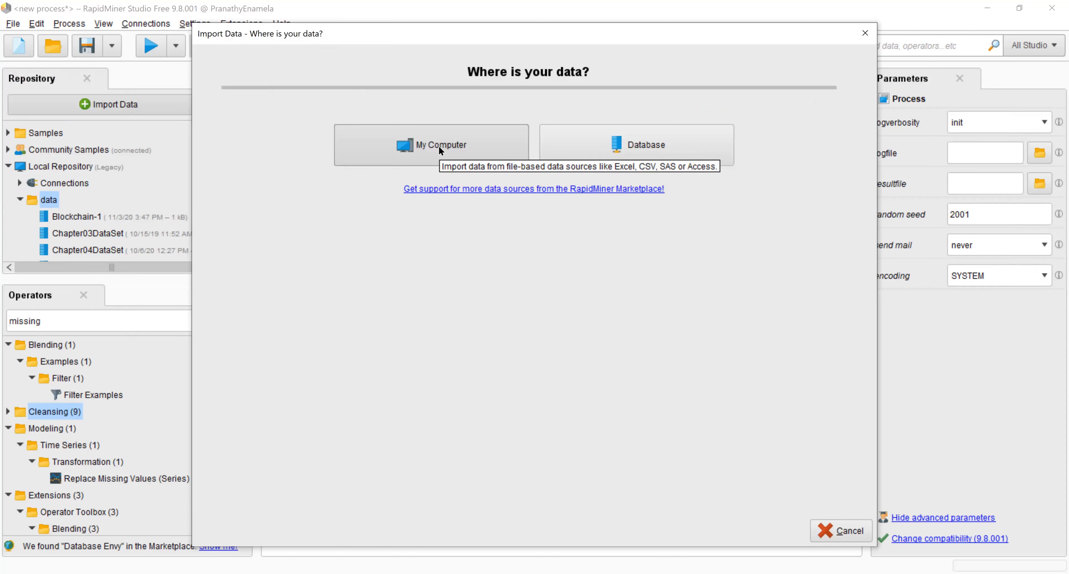
click(439, 145)
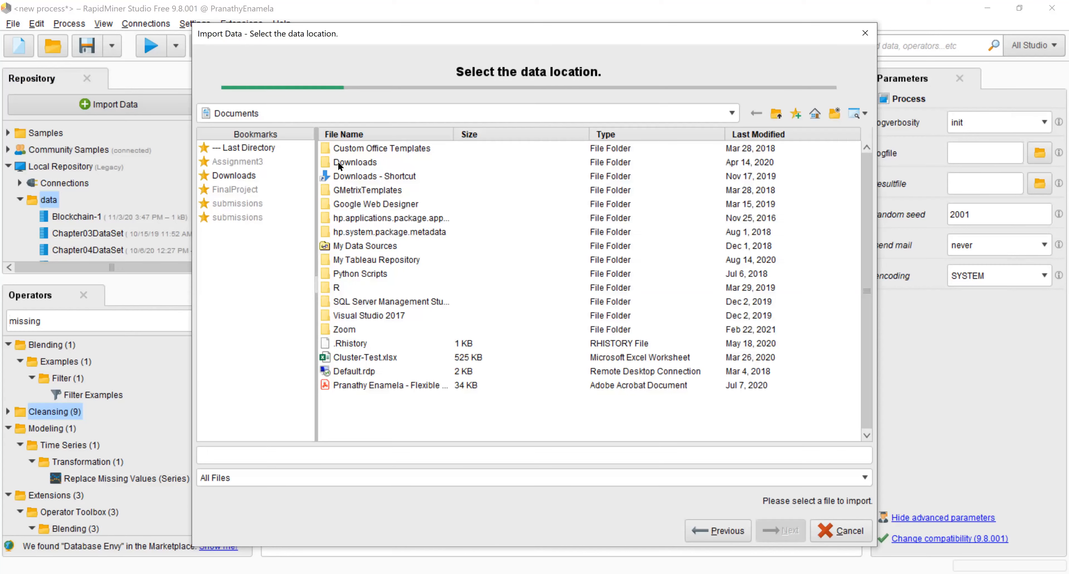
double_click(360, 162)
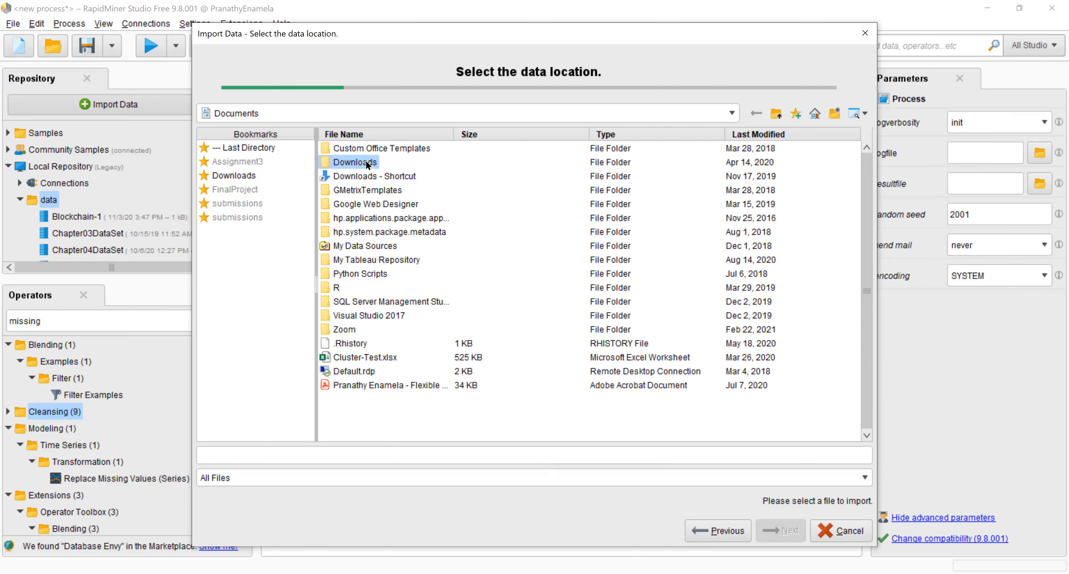
click(361, 478)
click(321, 519)
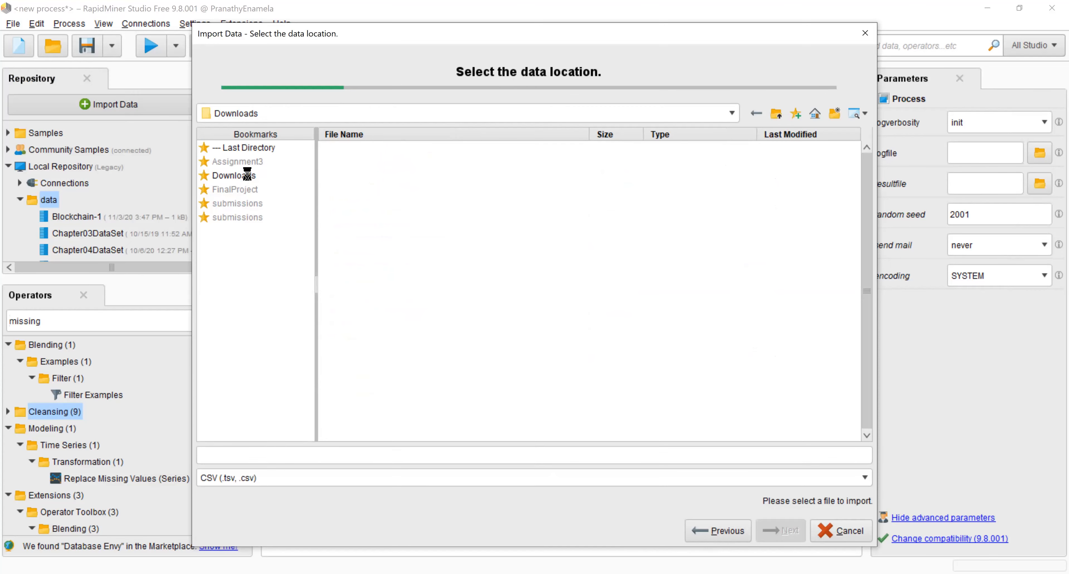
scroll(415, 288, down, 6)
scroll(415, 288, down, 5)
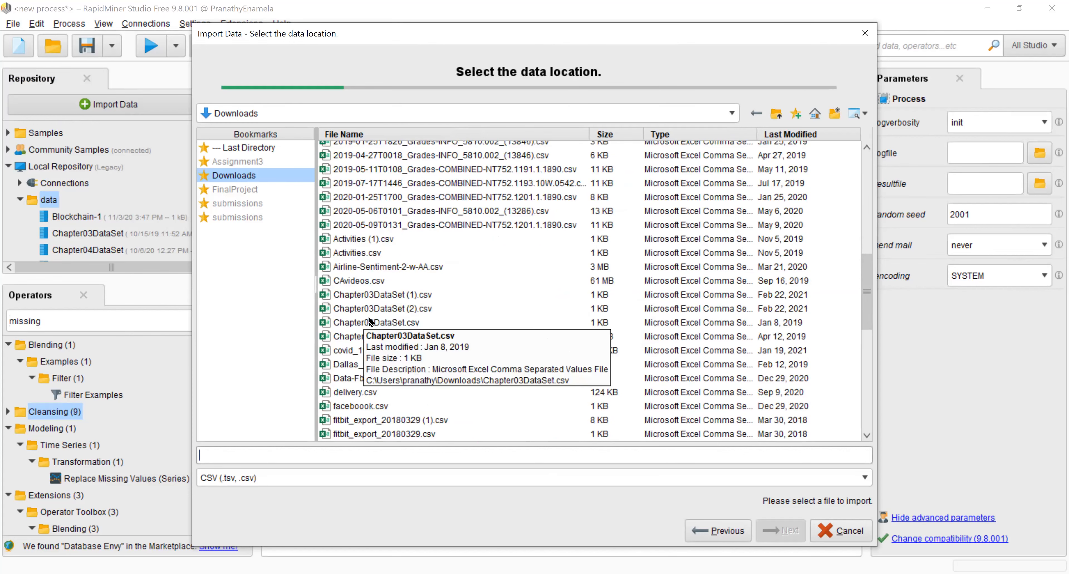
click(393, 323)
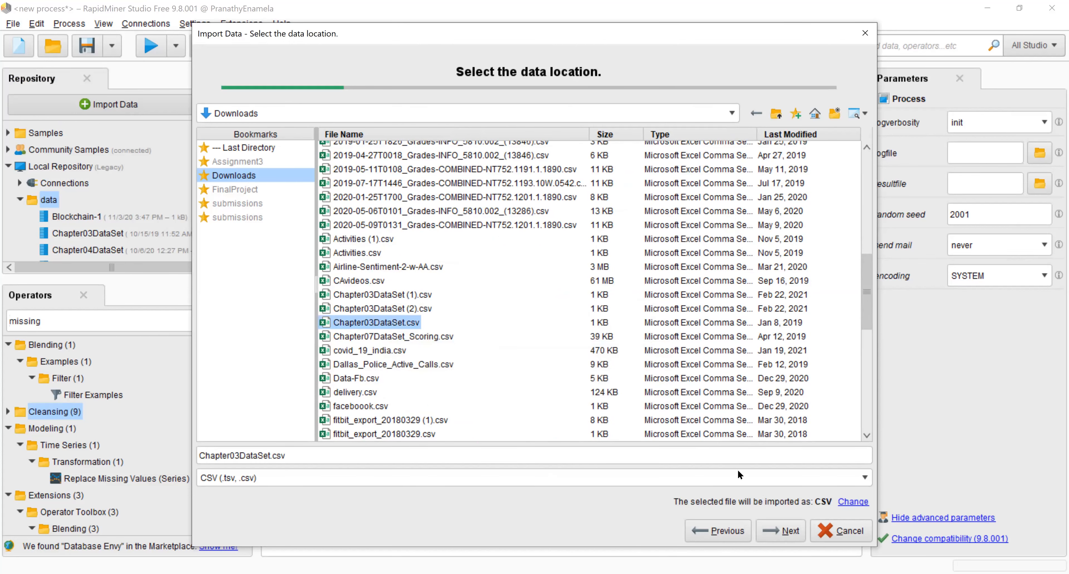
click(786, 534)
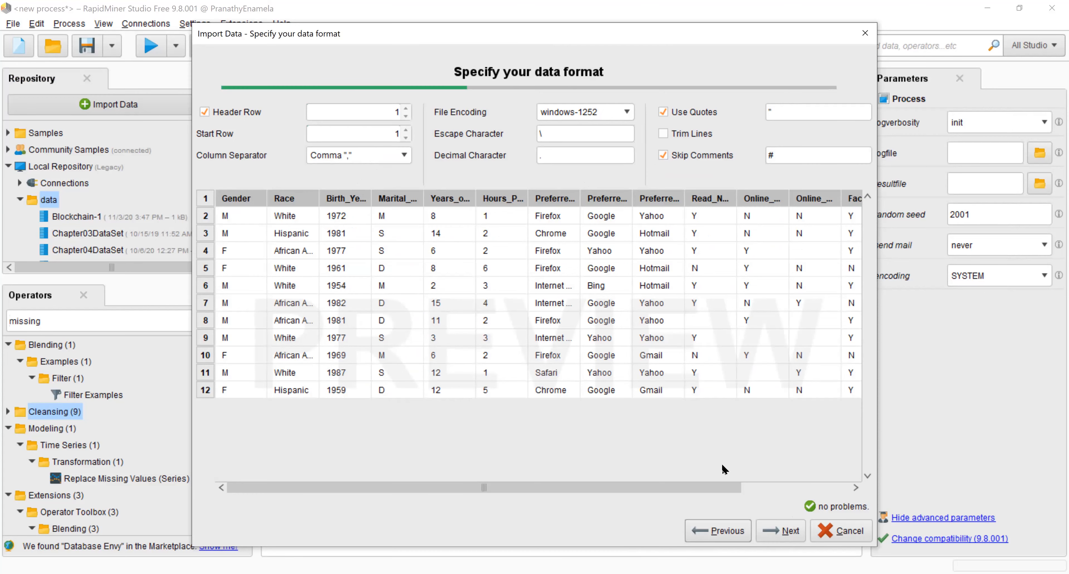
click(787, 535)
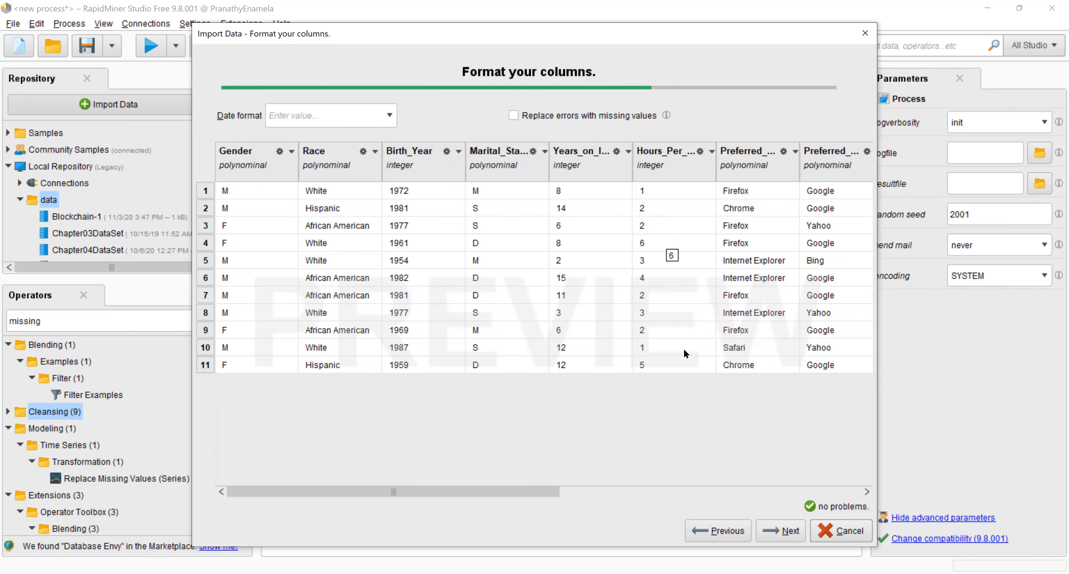
Review the column types in the import preview and the type options available for the Birth_Year column
drag(555, 495, 448, 483)
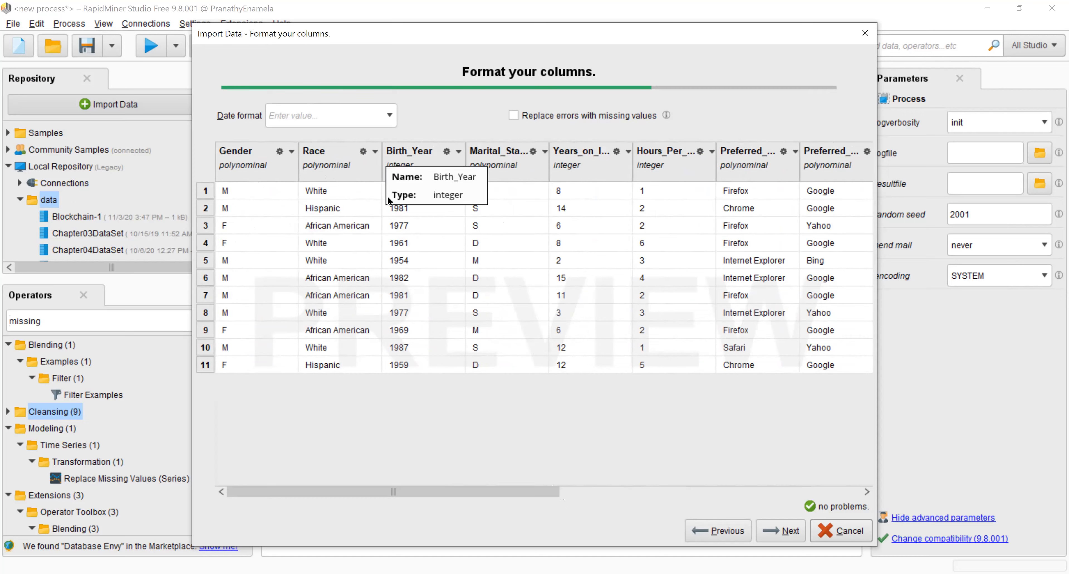
click(457, 153)
click(456, 153)
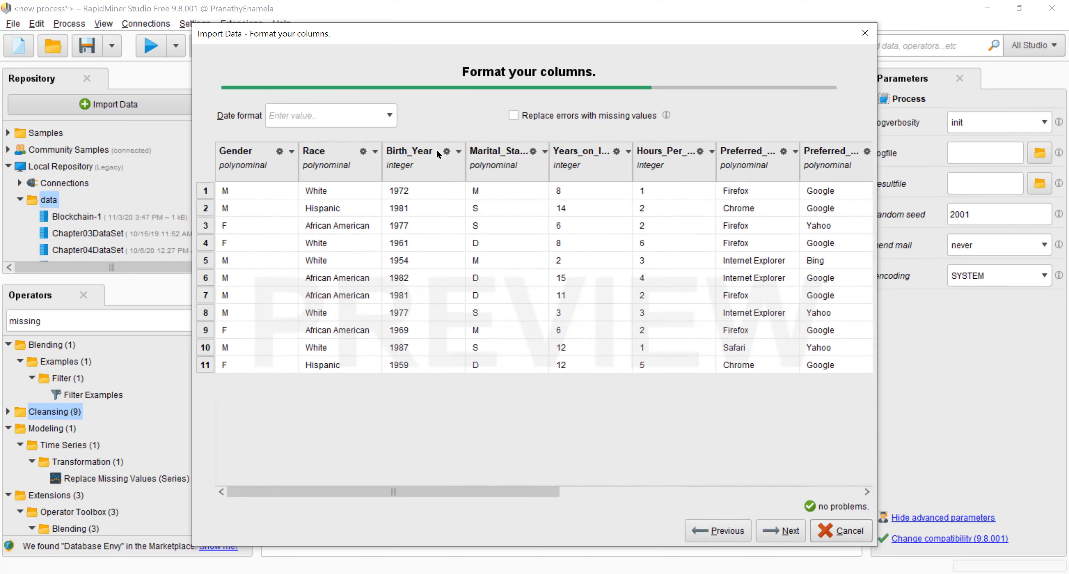
click(449, 152)
mouse_move(496, 167)
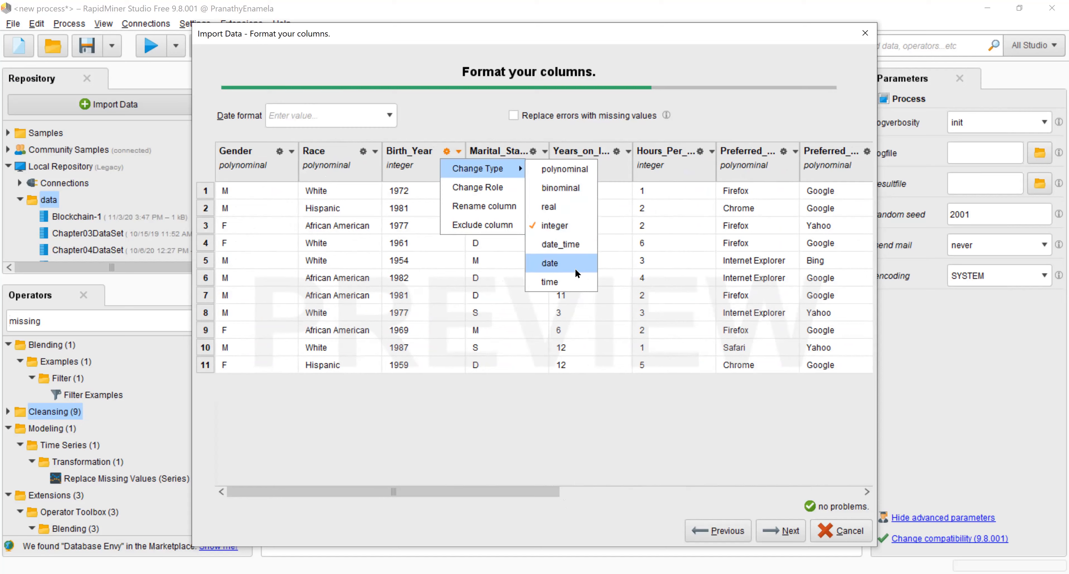
click(499, 432)
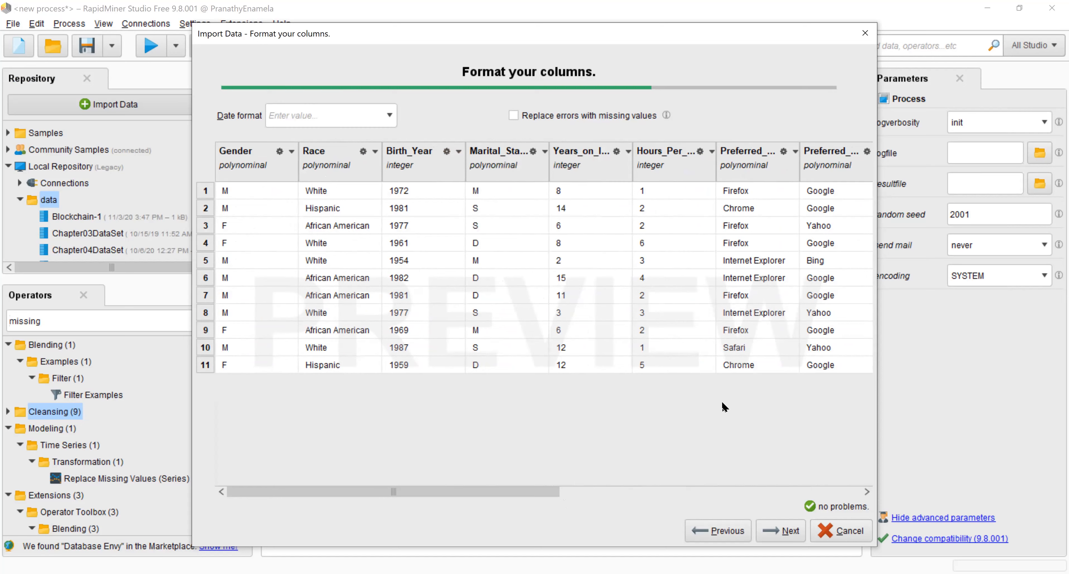
Store the imported data as Chapter03DataSet in the local repository's data folder, overwriting the existing entry
click(782, 532)
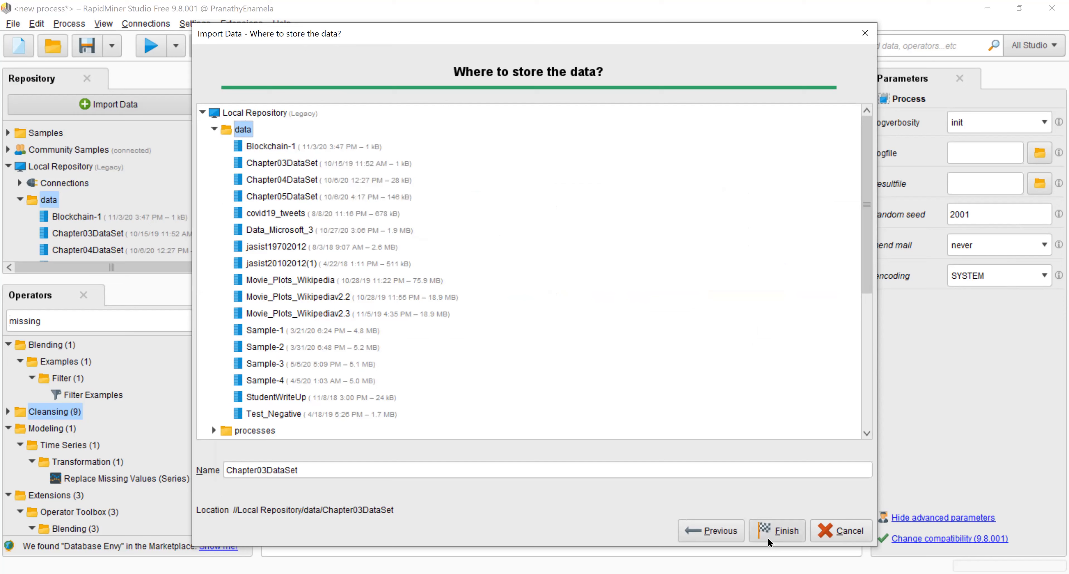
click(779, 530)
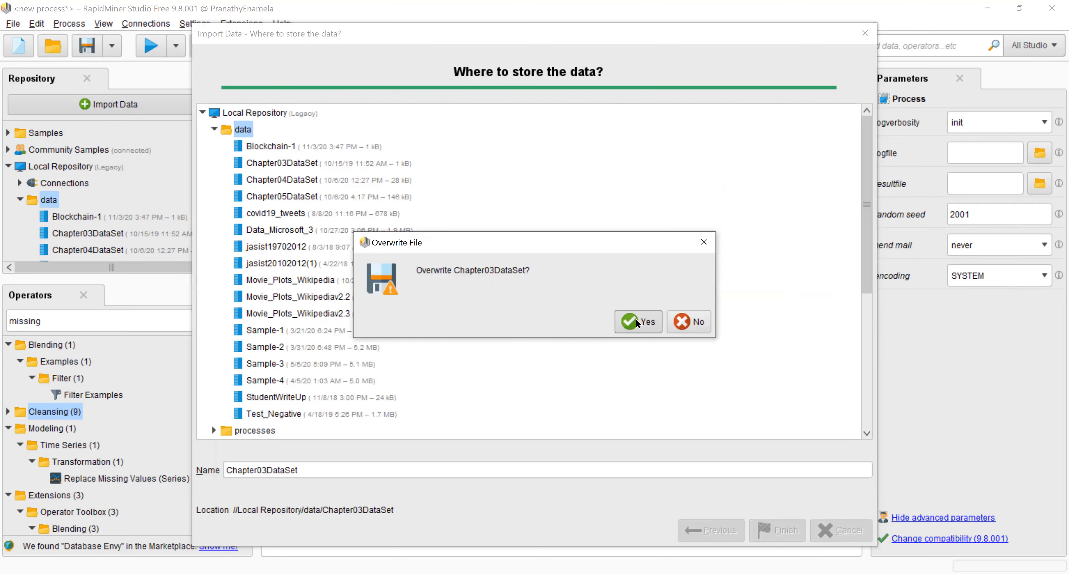
click(638, 323)
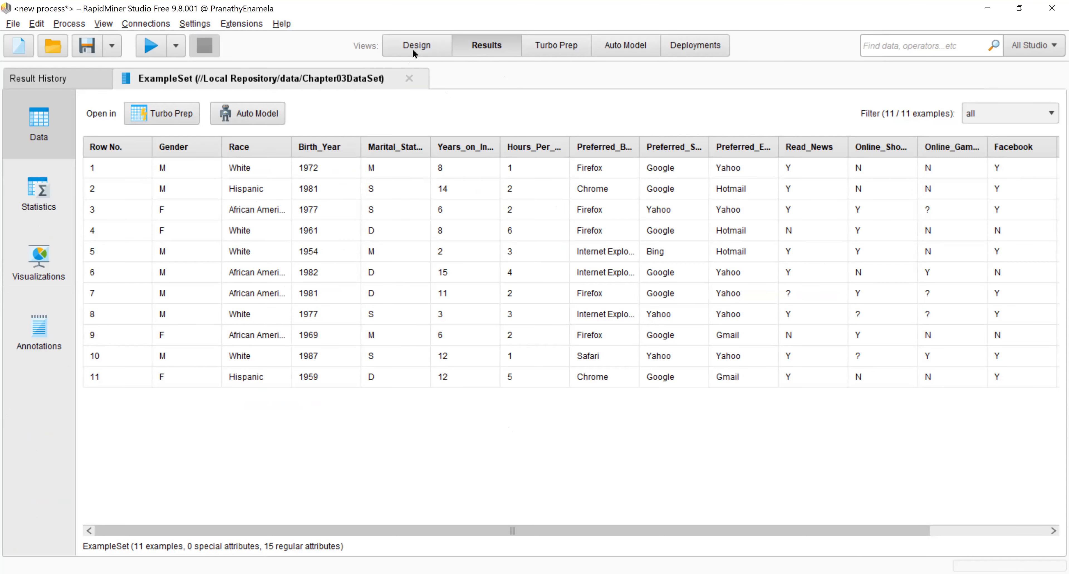
Return to the Design view, open Chapter03DataSet from the repository for editing, and enlarge the Data Editor area
click(426, 44)
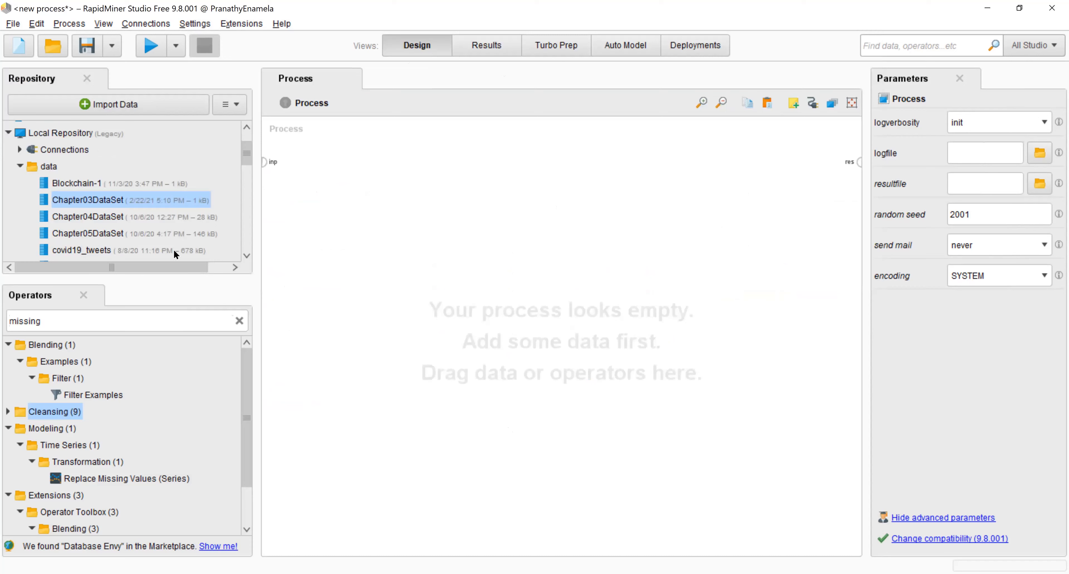
right_click(87, 203)
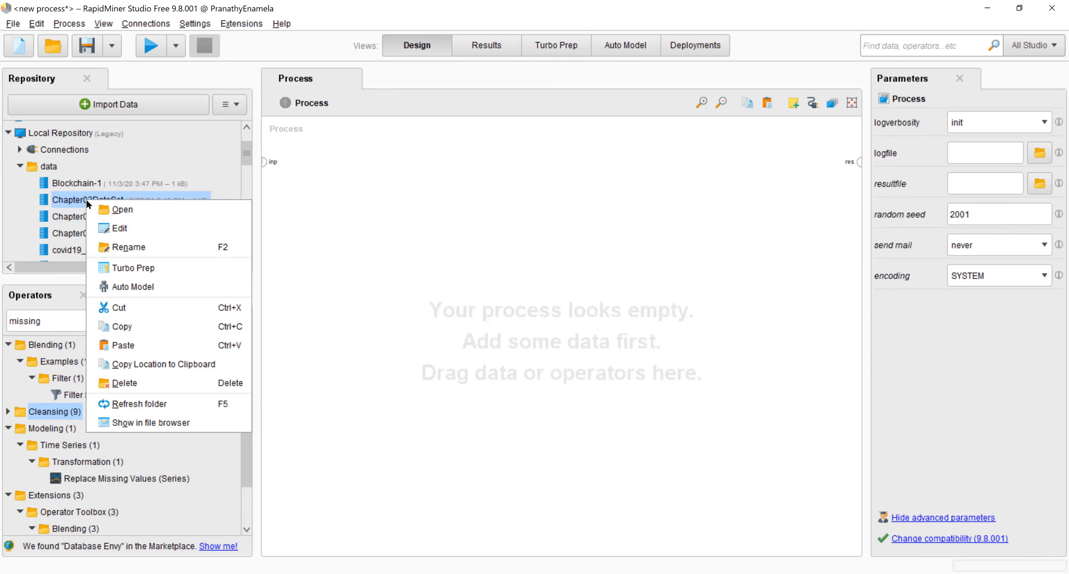
click(138, 233)
drag(475, 451, 480, 319)
drag(549, 322, 516, 275)
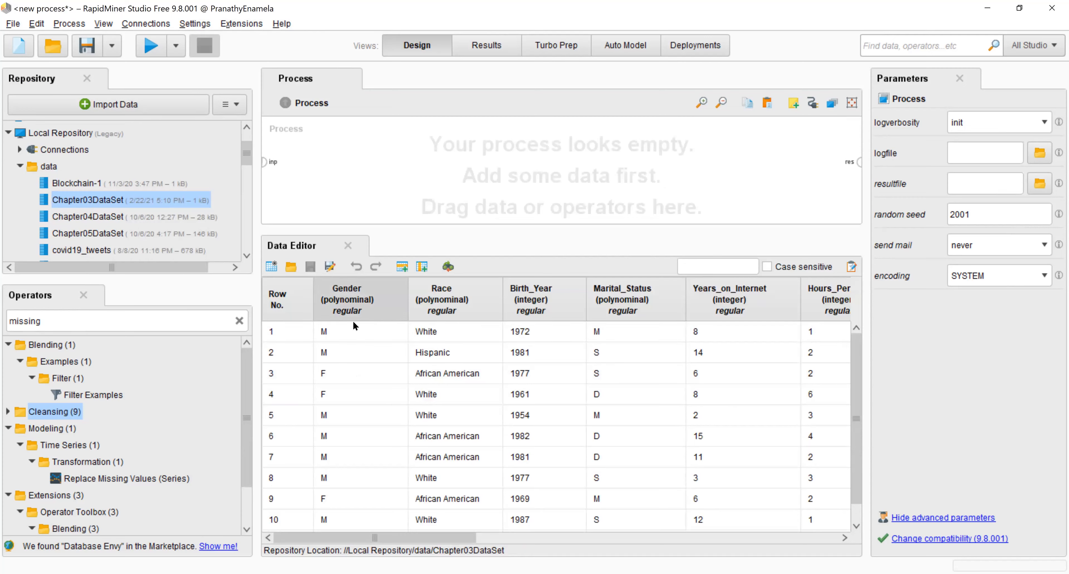
Modify the Gender attribute of Chapter03DataSet so that its type is text
right_click(389, 304)
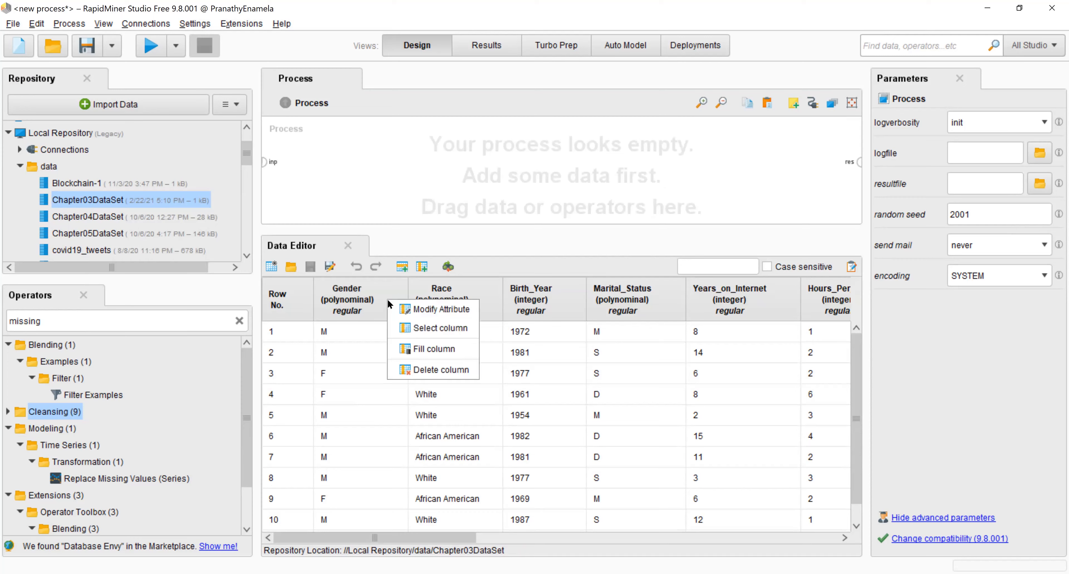
click(412, 308)
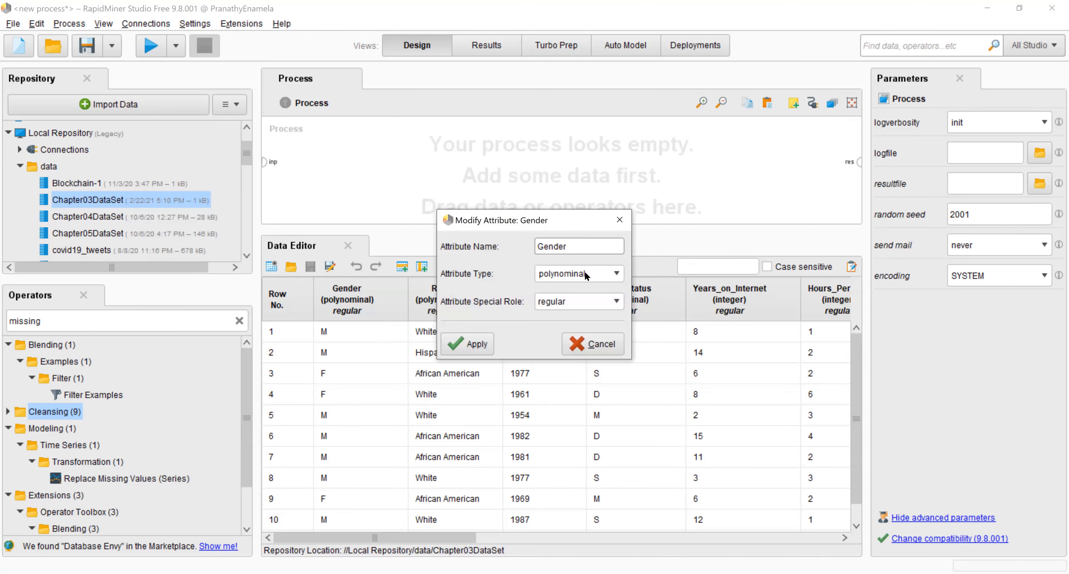
click(597, 273)
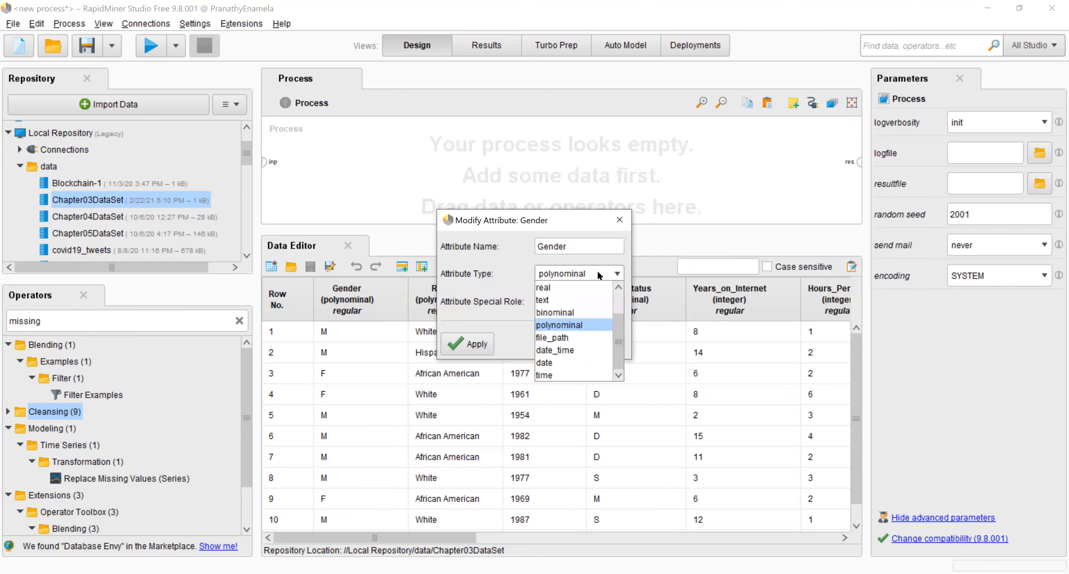
click(575, 303)
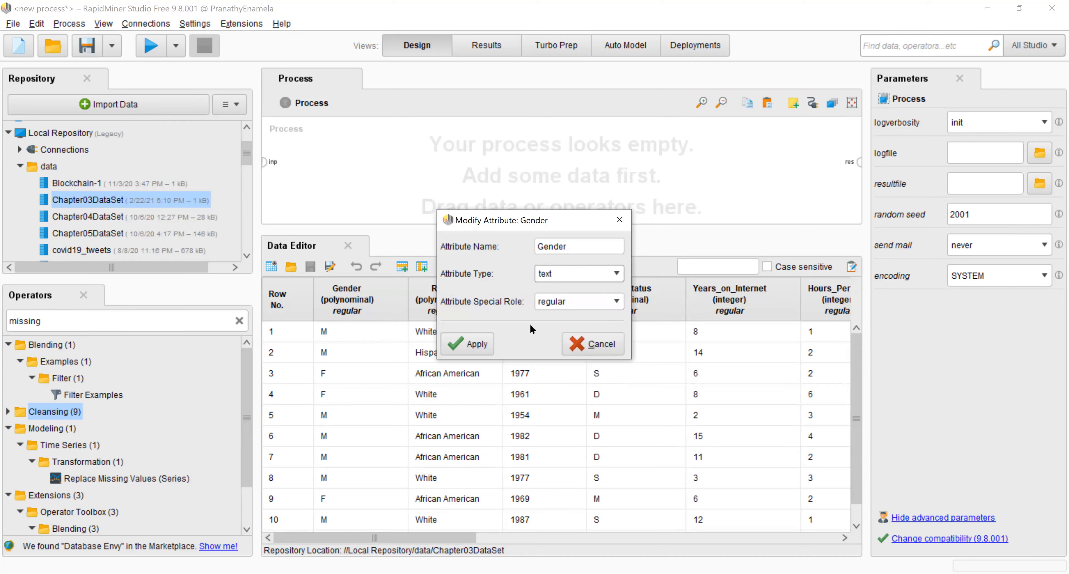
click(474, 338)
Change the attribute type of the Race column to text
right_click(463, 304)
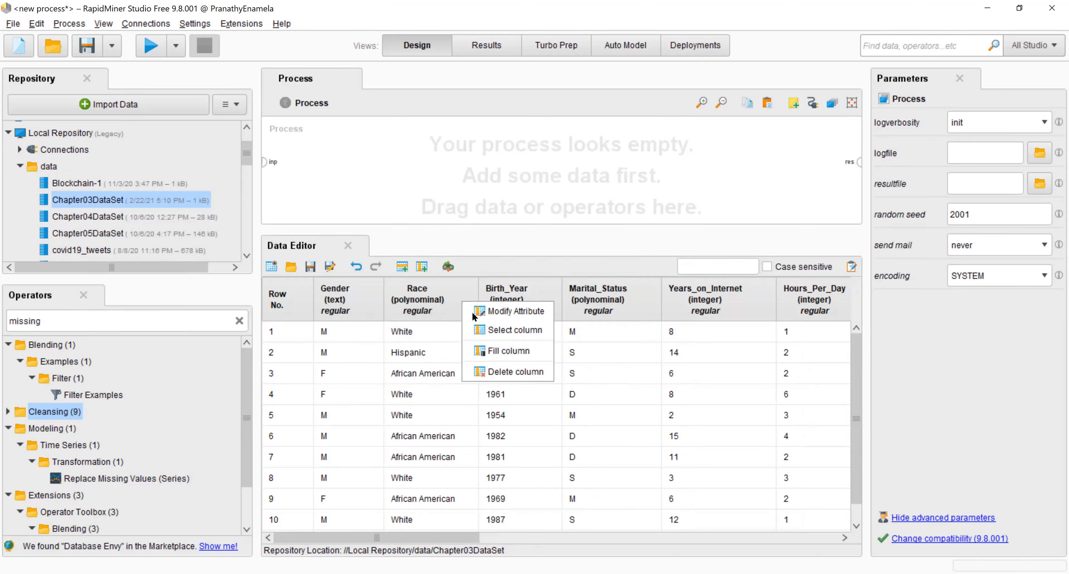
click(486, 314)
click(580, 274)
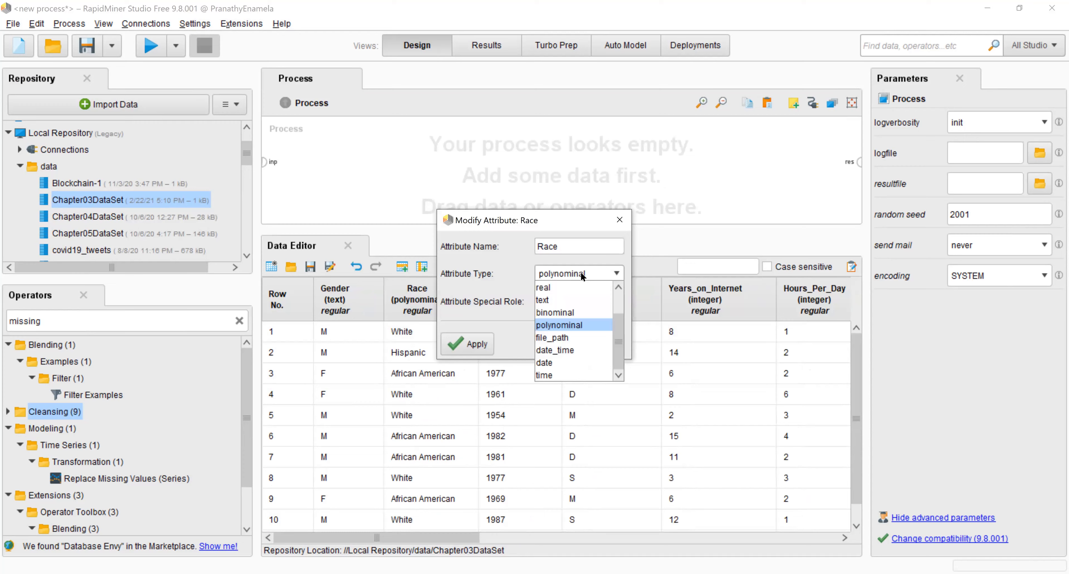
click(566, 299)
click(477, 346)
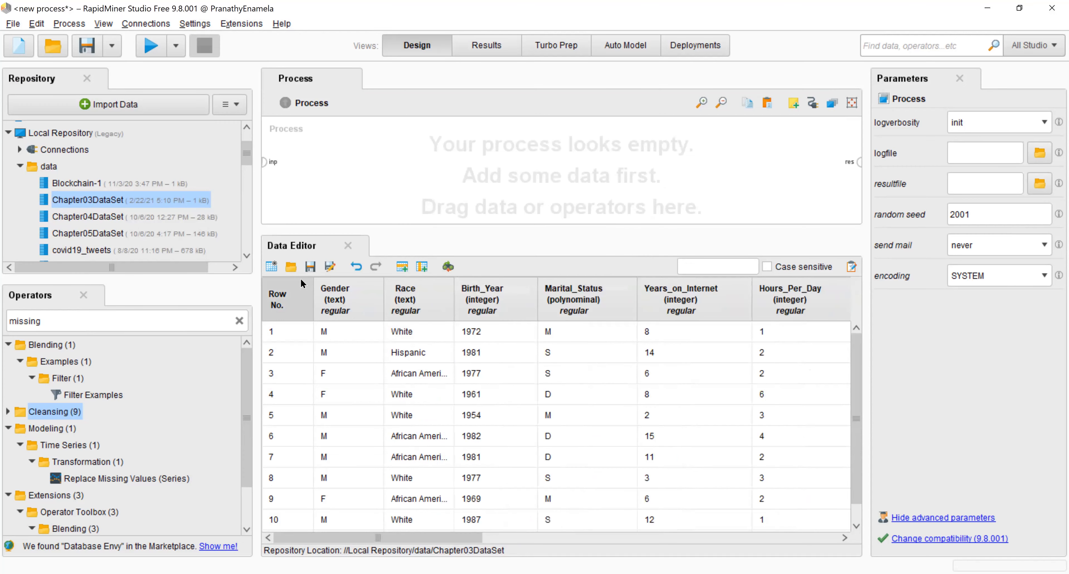
Save and close the edited Chapter03DataSet and add it to the empty process as a Retrieve operator
click(314, 269)
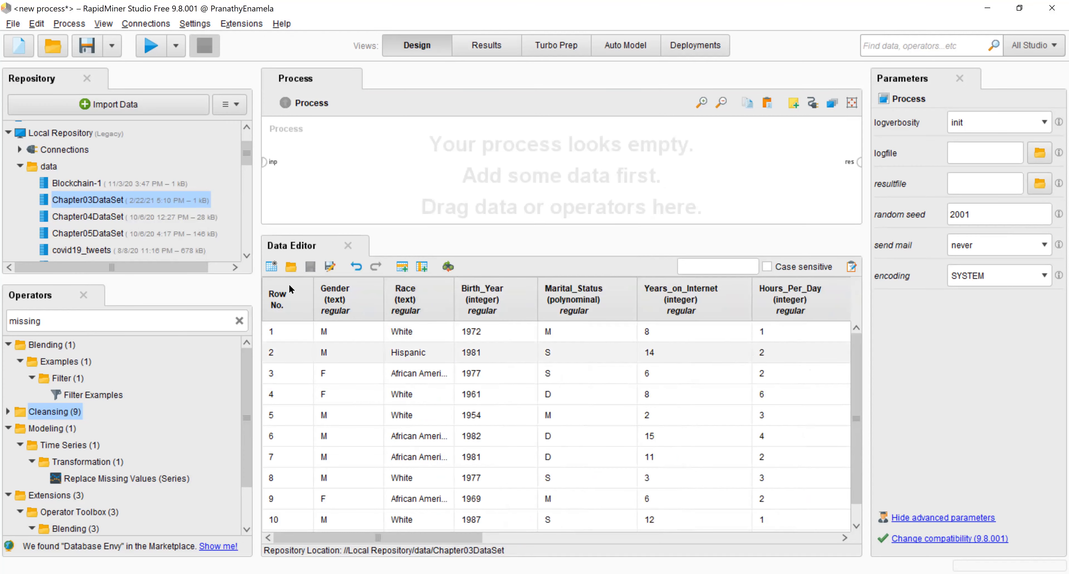
click(349, 245)
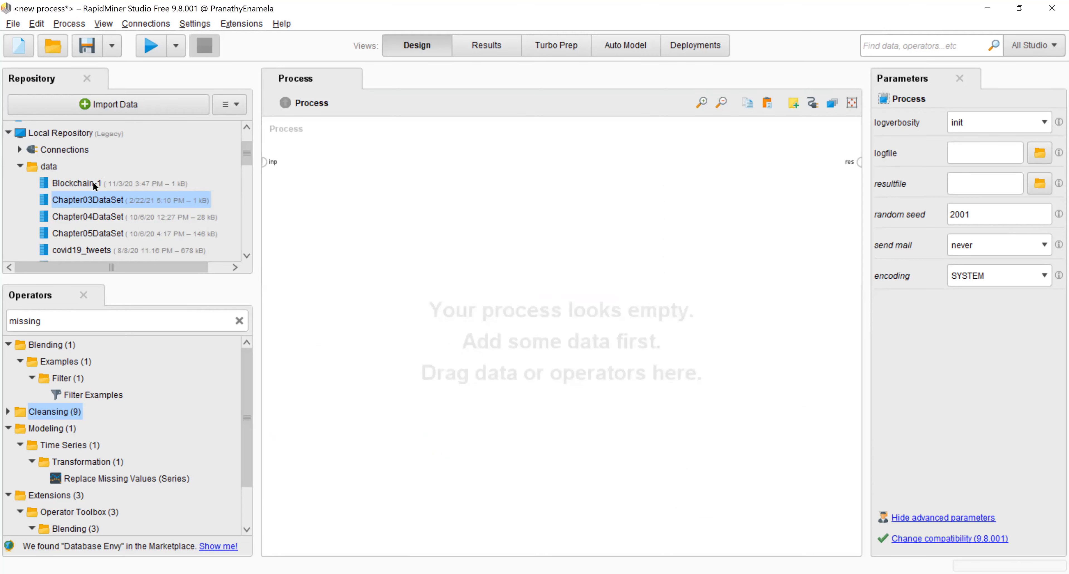
drag(84, 198, 318, 207)
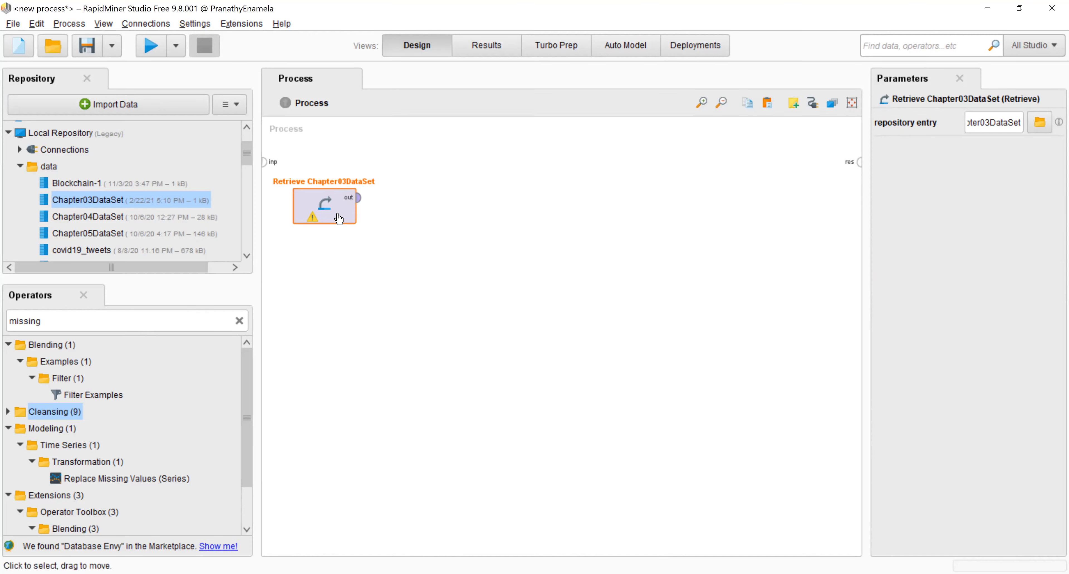
Examine the Chapter03DataSet results for missing values, especially in the Online_Gaming and Online_Shopping columns
click(488, 46)
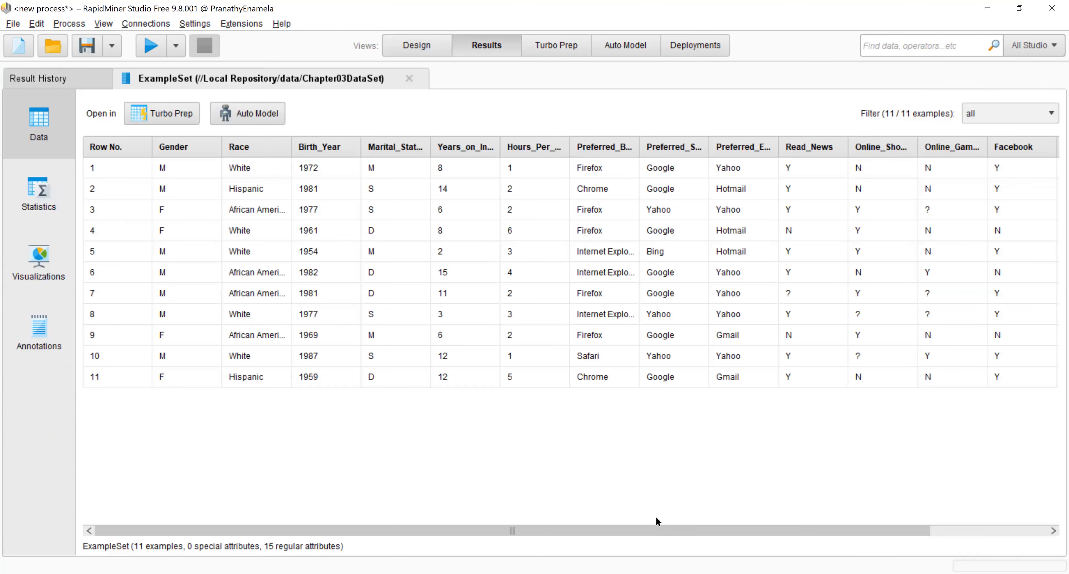
drag(656, 531, 826, 534)
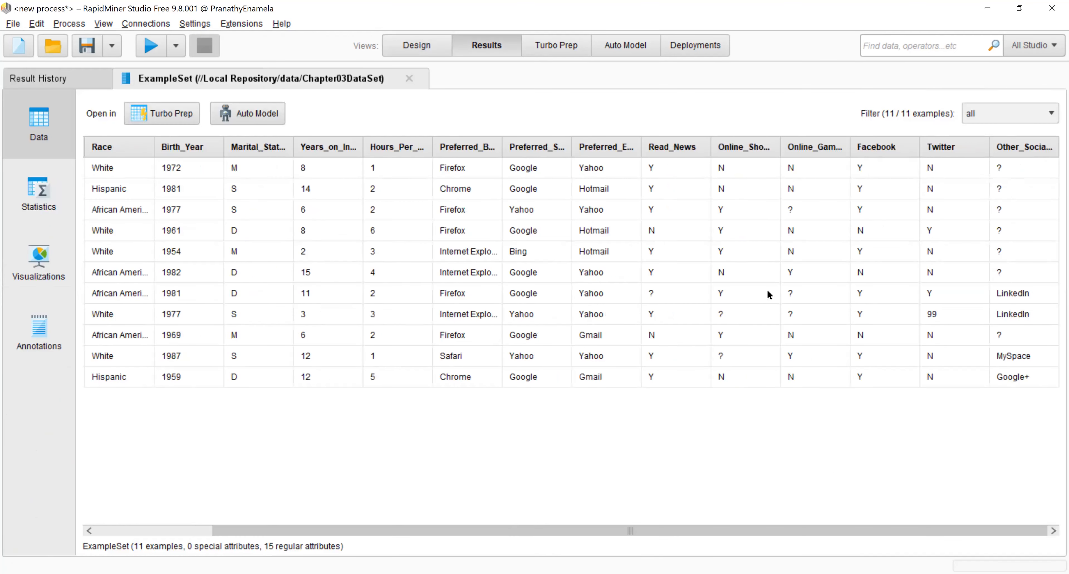
click(798, 210)
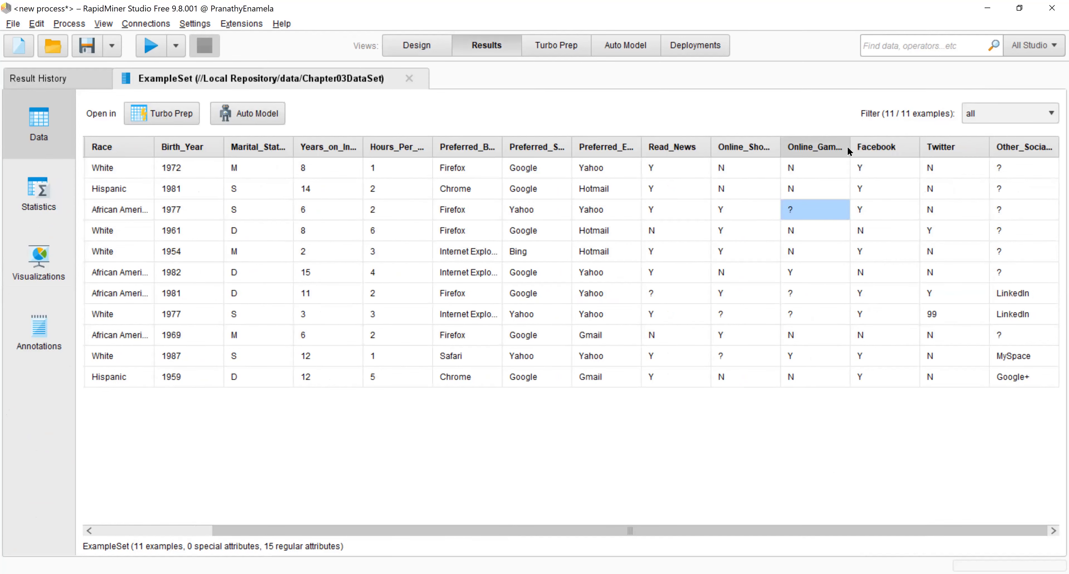
drag(876, 147, 912, 146)
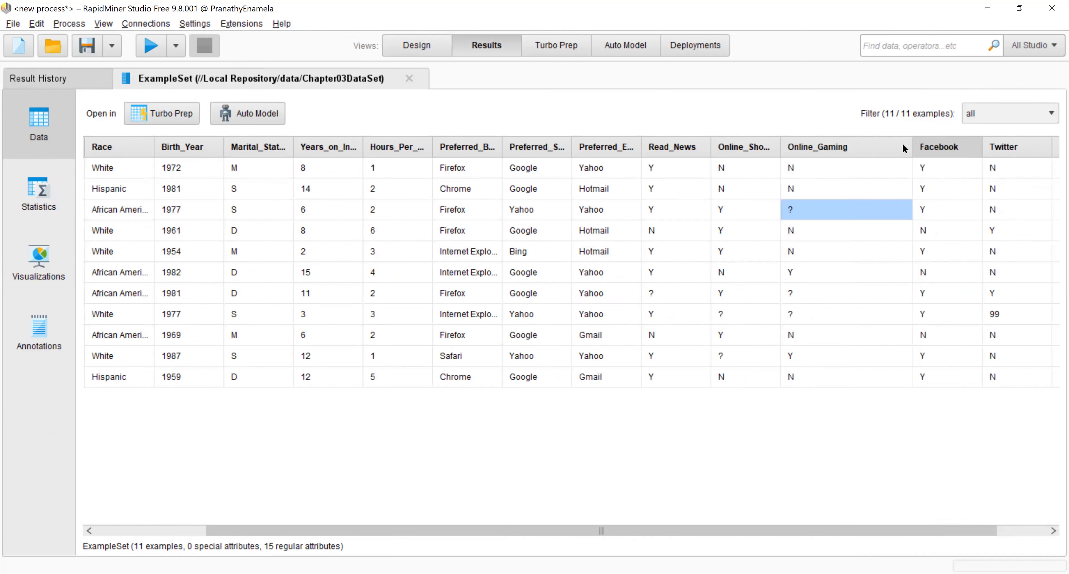
click(802, 314)
click(750, 318)
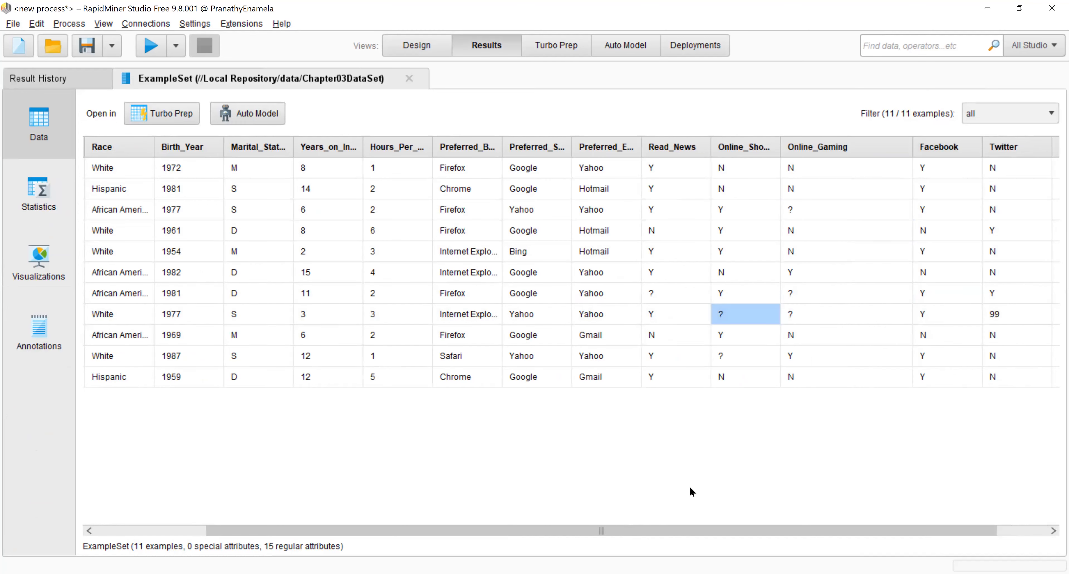
drag(794, 528, 846, 528)
drag(849, 146, 726, 146)
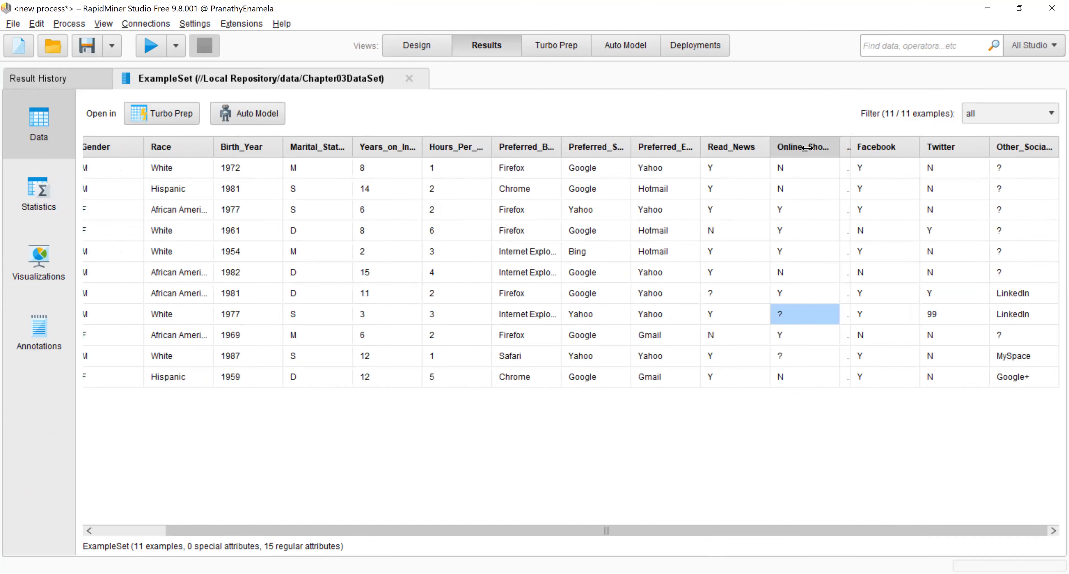
Search the operators for "missing" in the Design view, add Replace Missing Values to the process, and connect the Retrieve output to its example input
click(404, 42)
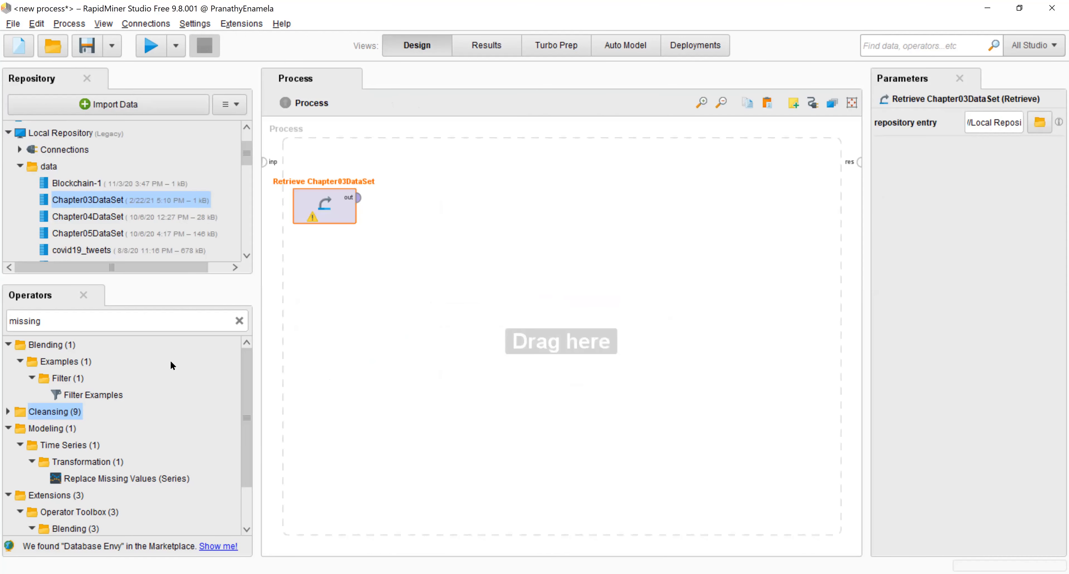
double_click(157, 322)
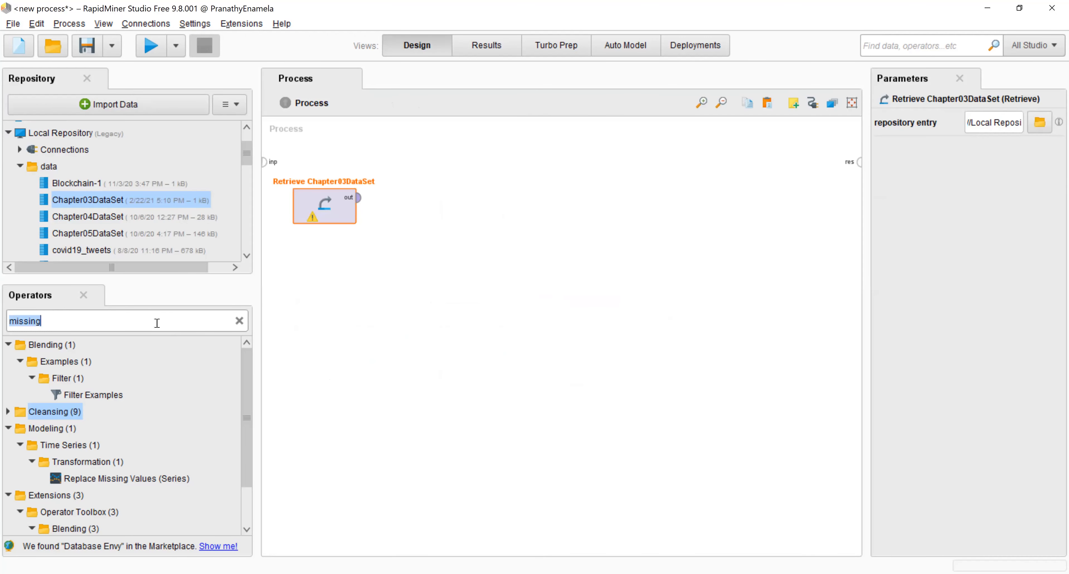
key(BackSpace)
text(missing)
drag(109, 448, 480, 235)
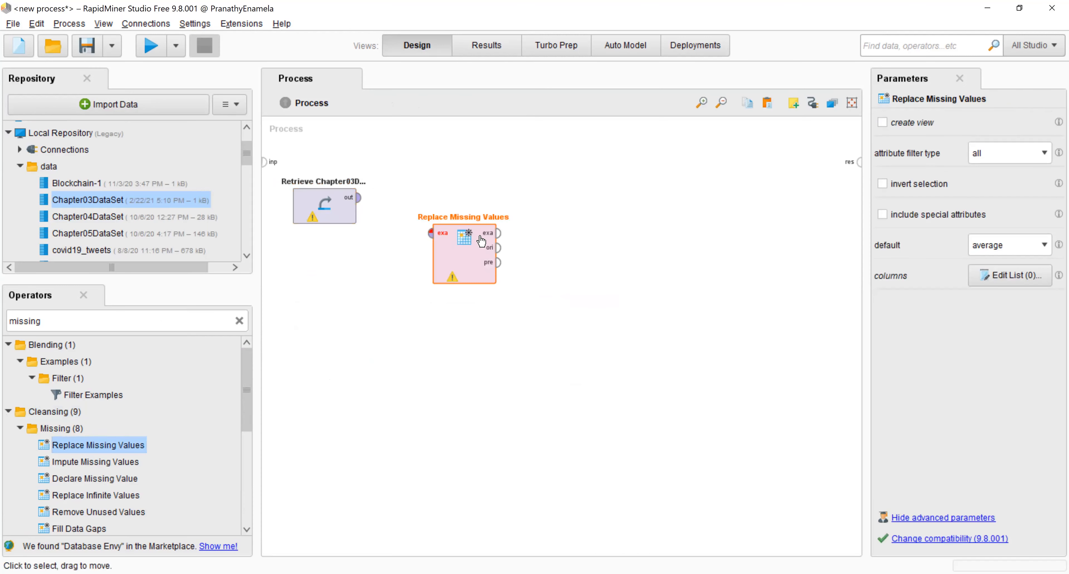
click(358, 197)
click(434, 236)
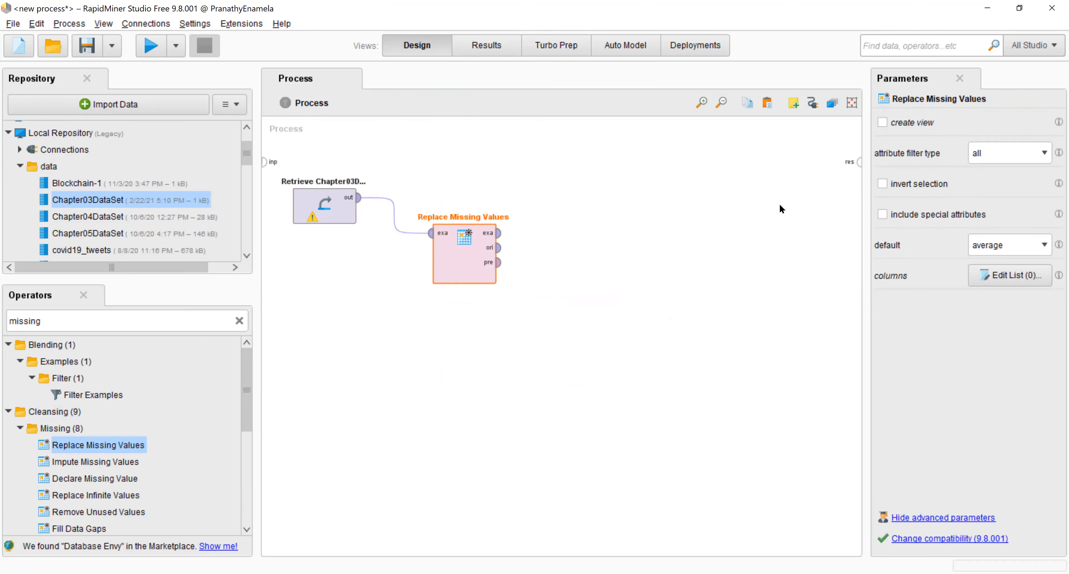
Set the Replace Missing Values attribute filter type to subset and add Online_Gaming and Online_Shopping to the selected attributes
click(1023, 154)
click(1002, 193)
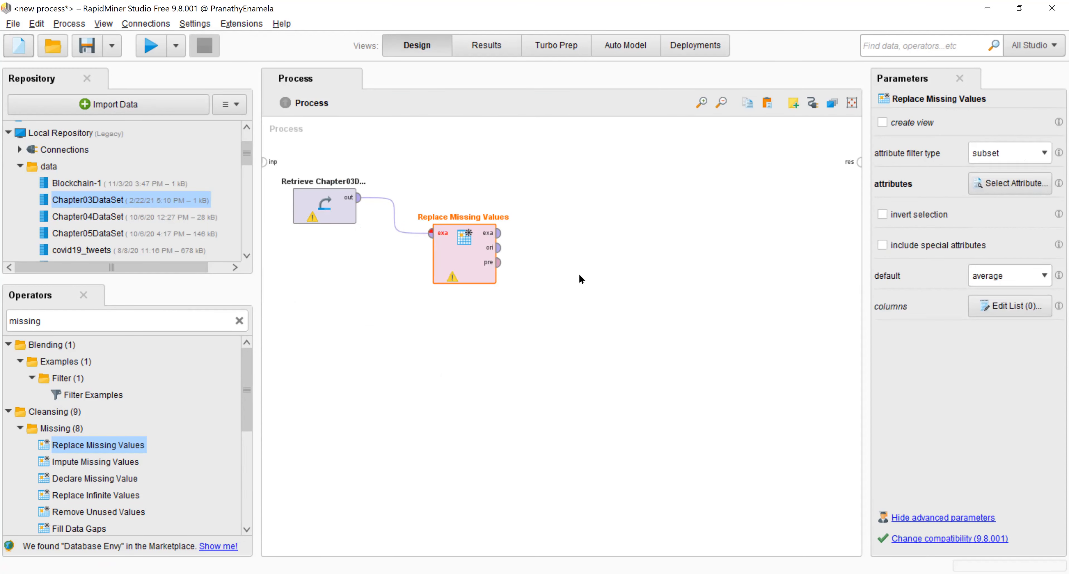
click(996, 183)
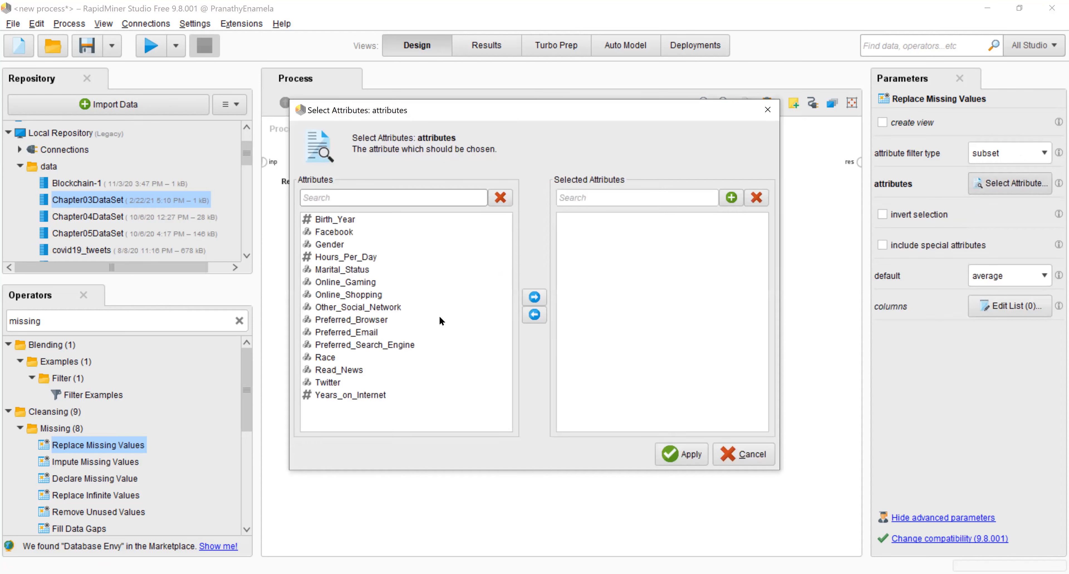
click(370, 283)
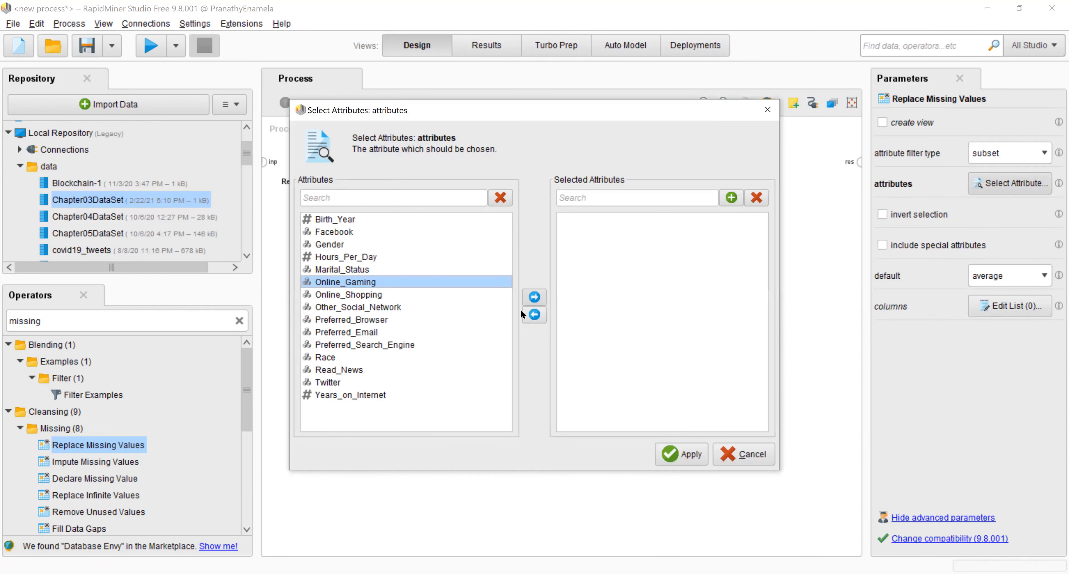
key(shift+Down)
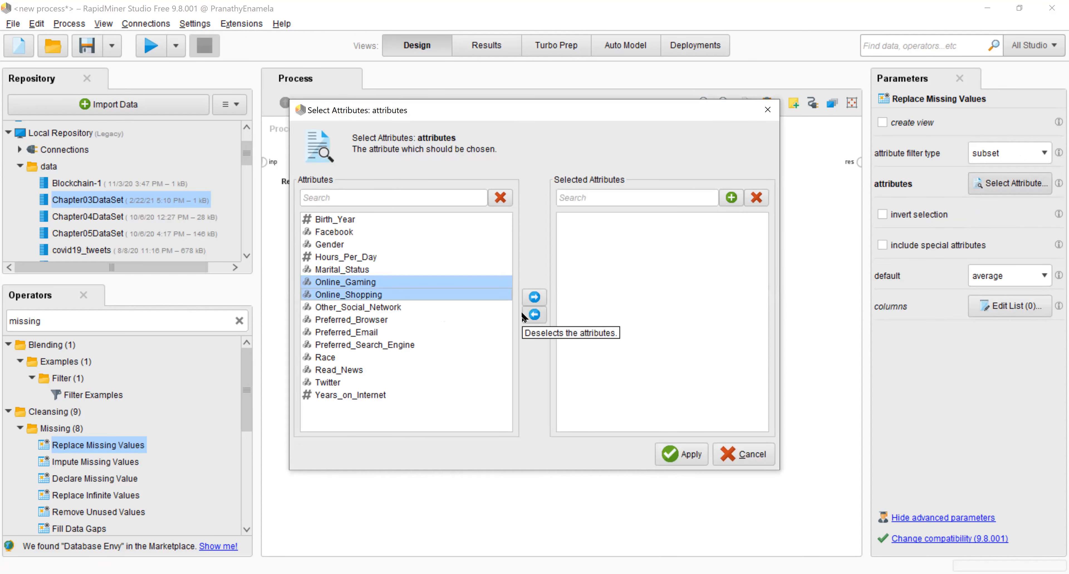
click(540, 295)
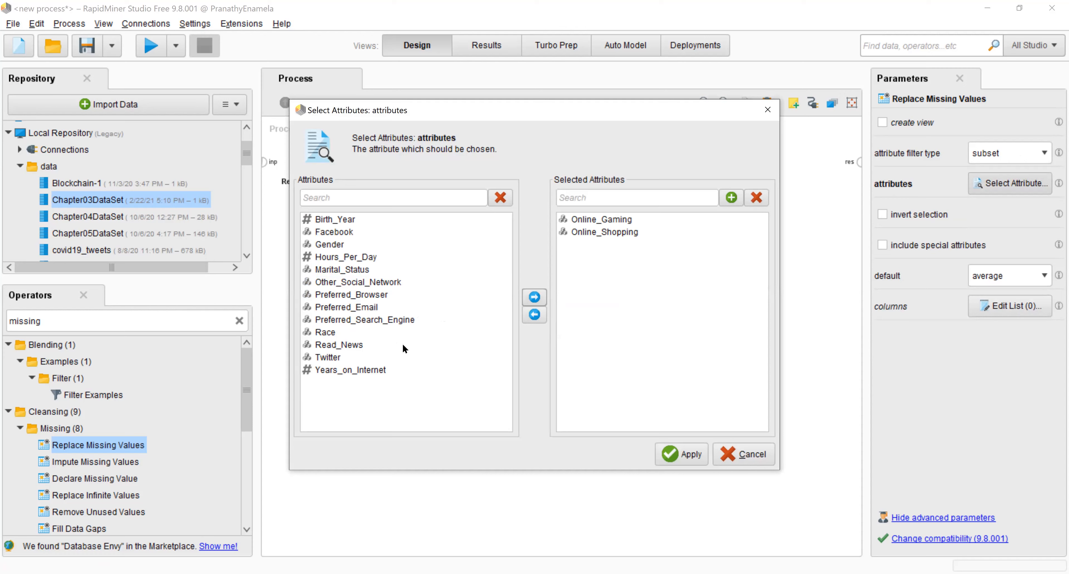
Add Read_News, Twitter and Facebook to the selected attributes and apply the selection
click(360, 357)
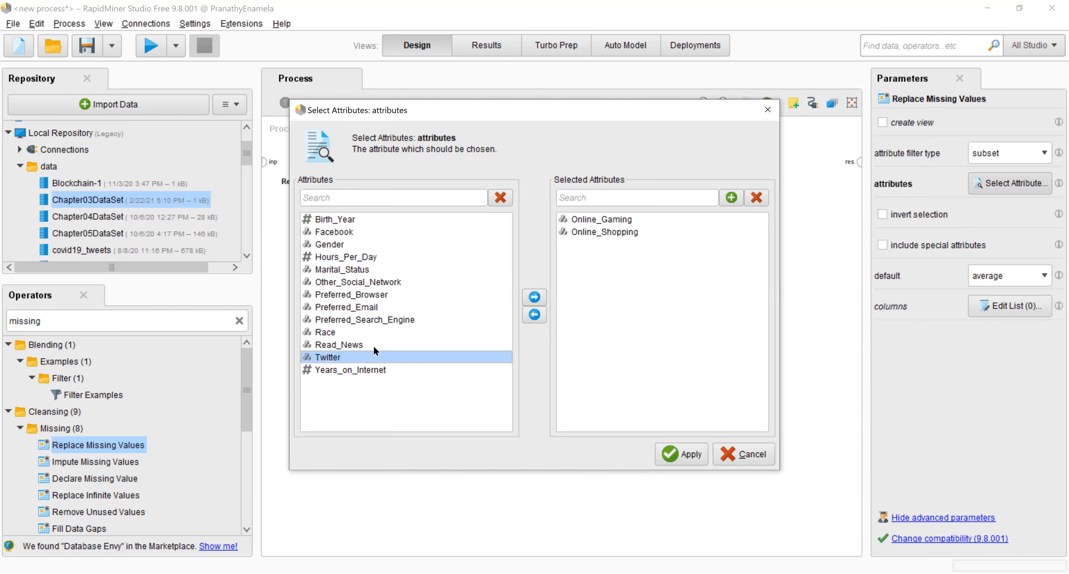
click(381, 346)
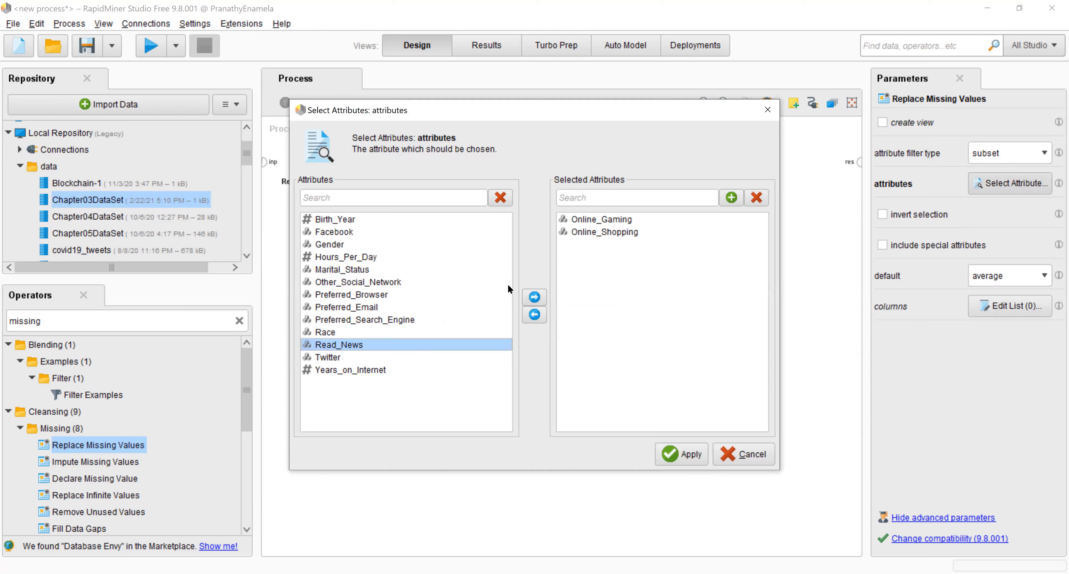
click(535, 297)
click(367, 345)
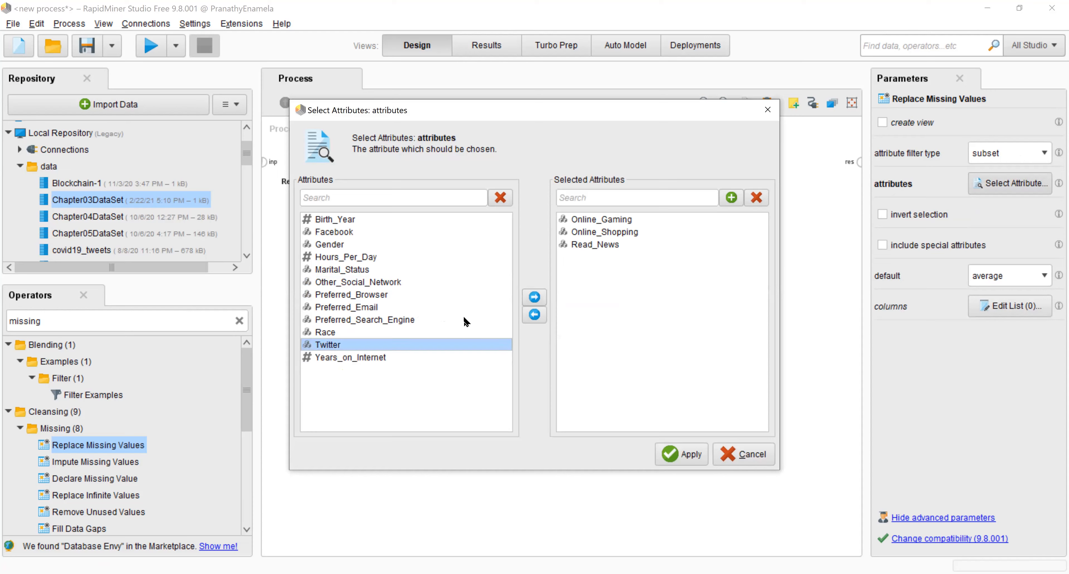
click(534, 296)
click(360, 236)
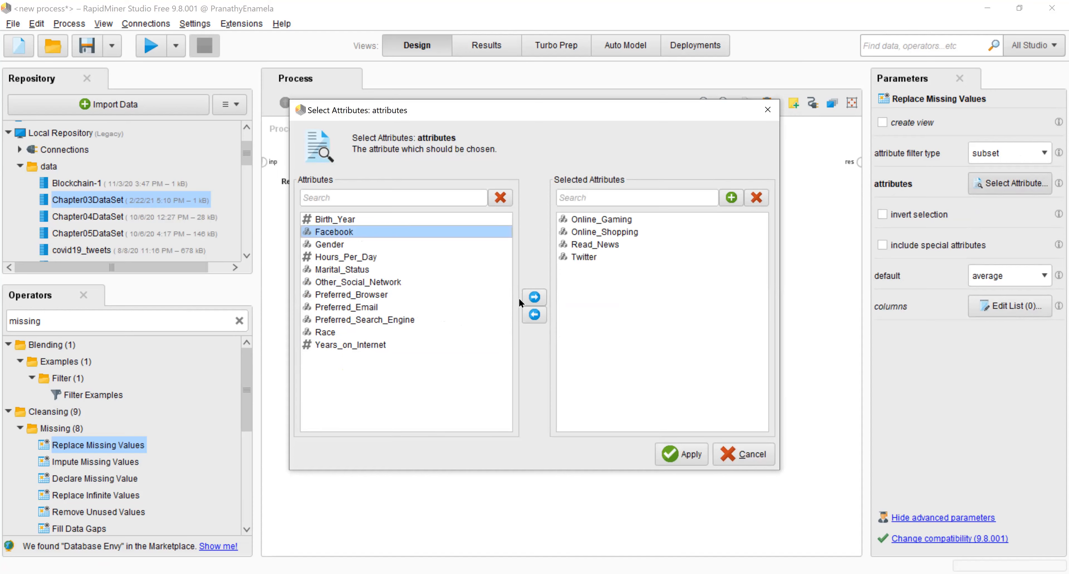
click(535, 297)
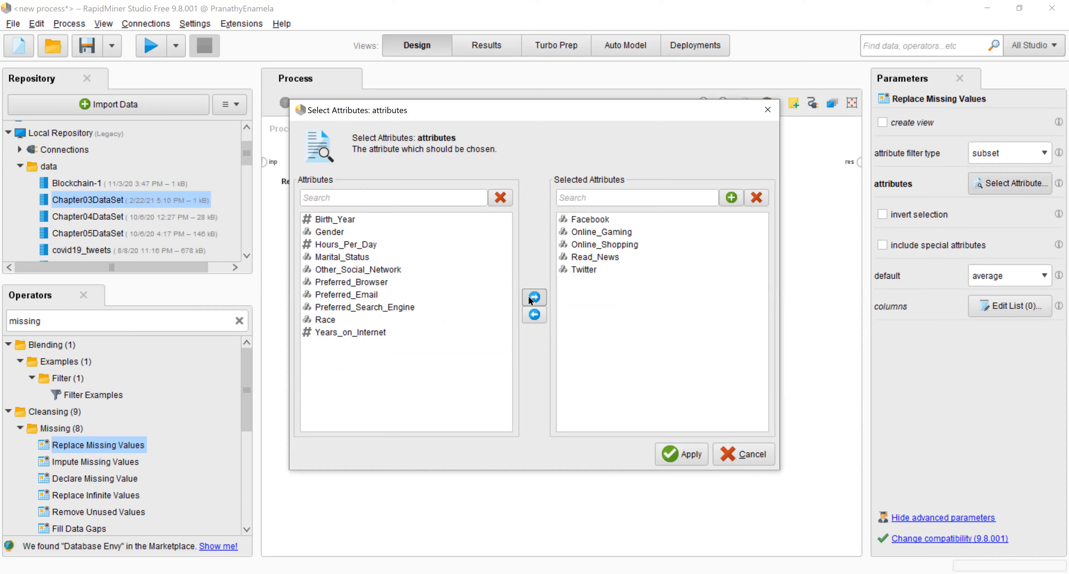
click(686, 454)
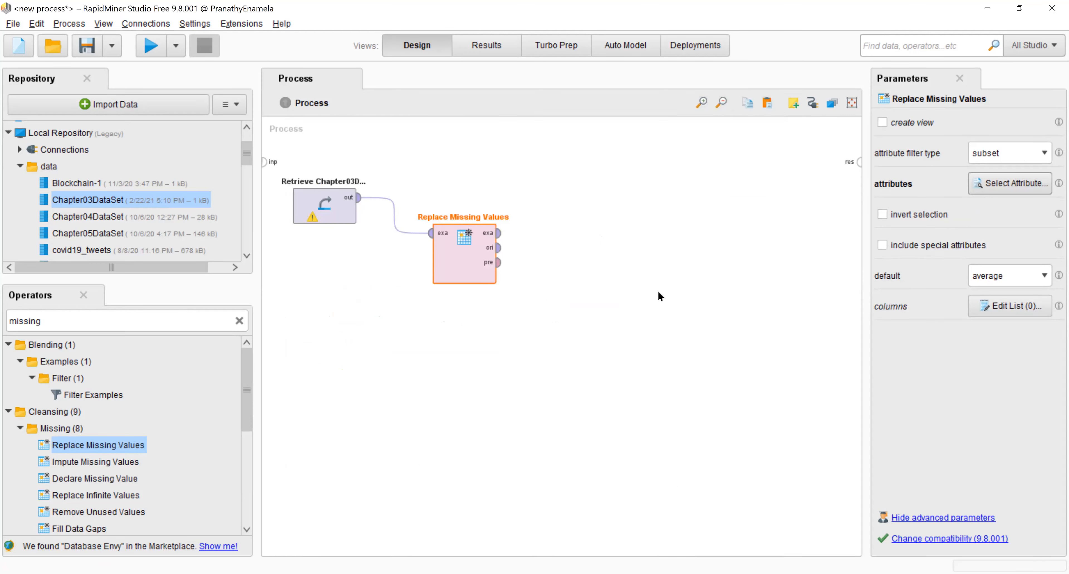
Set the default replacement to value with N as replenishment value, and connect the operator's example output to the process result port
click(1006, 277)
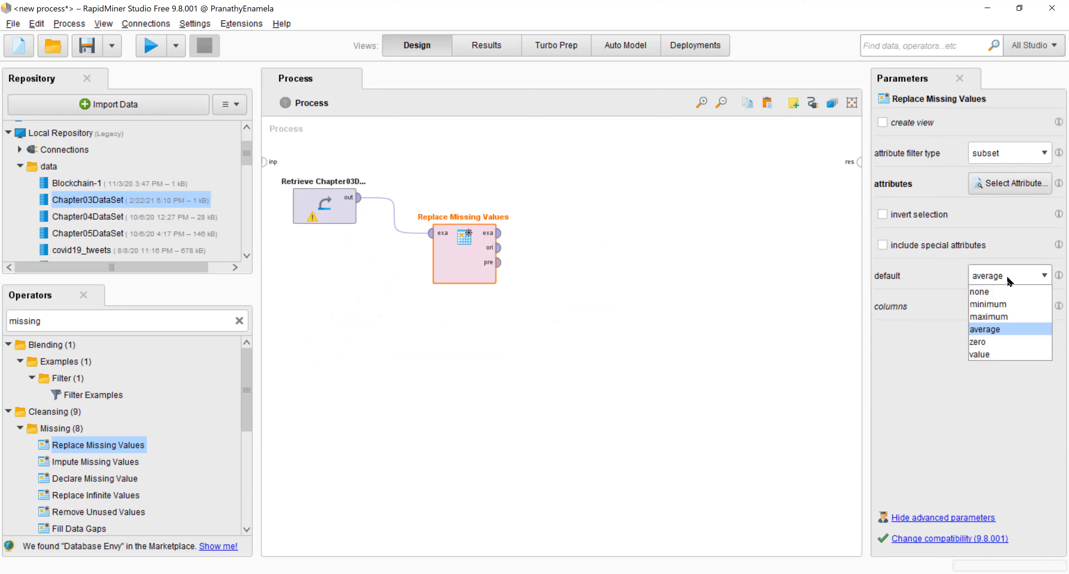
click(1001, 355)
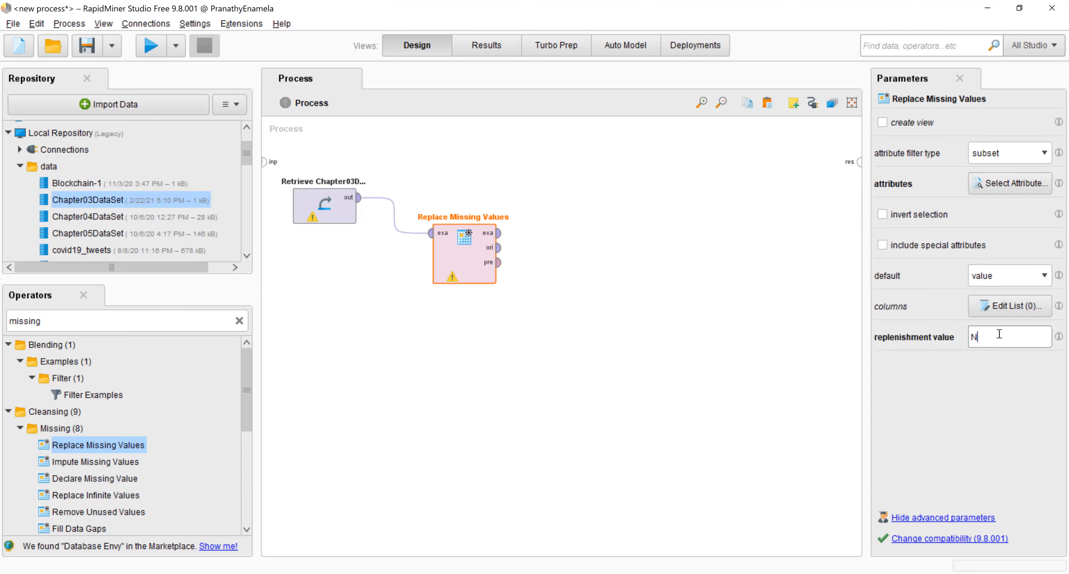
click(500, 233)
click(858, 167)
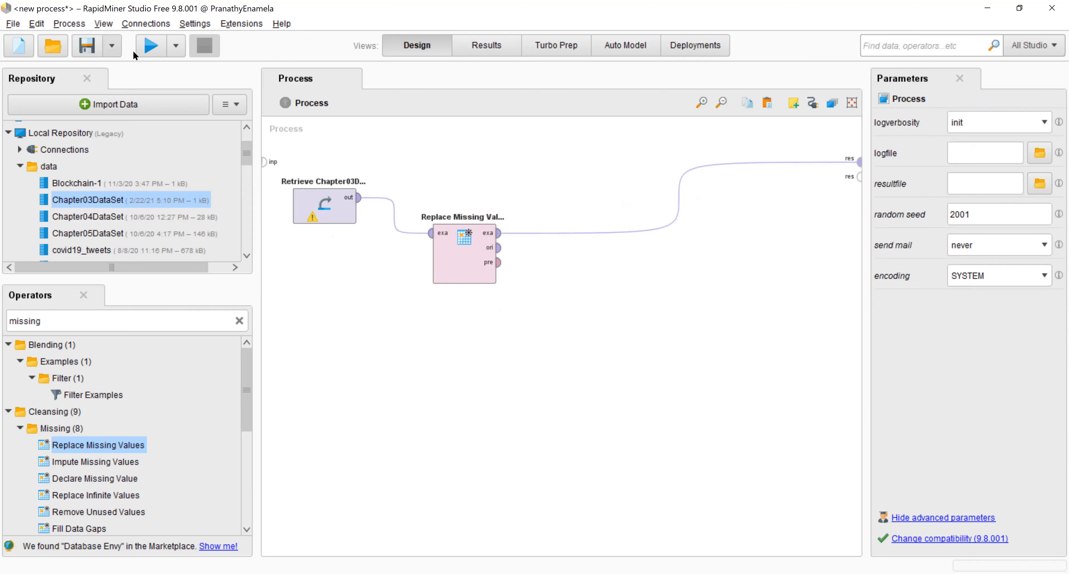
Run the process and inspect all columns of the resulting example set for remaining missing values
click(150, 51)
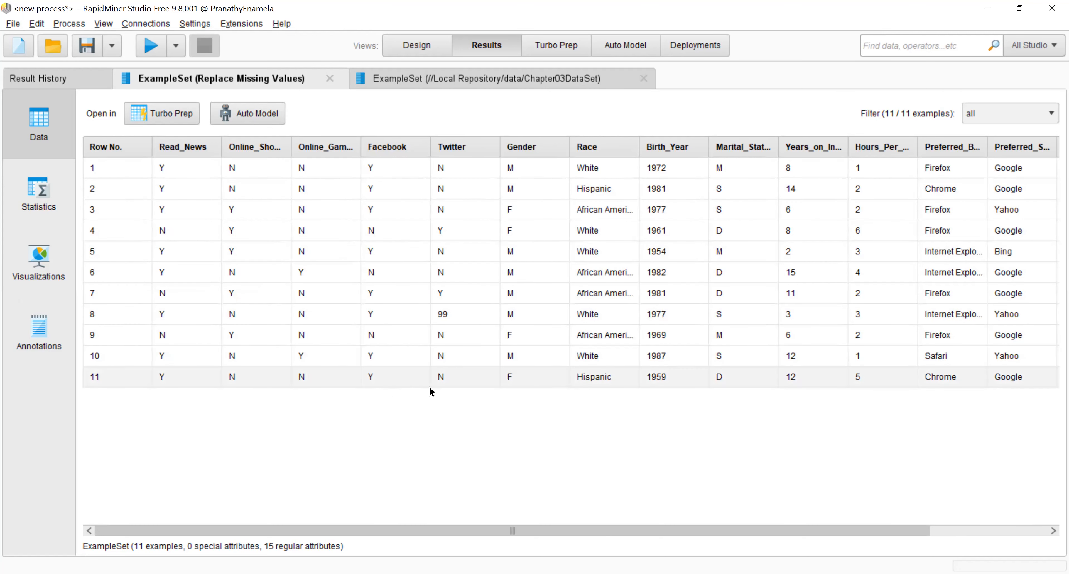
drag(681, 532, 885, 536)
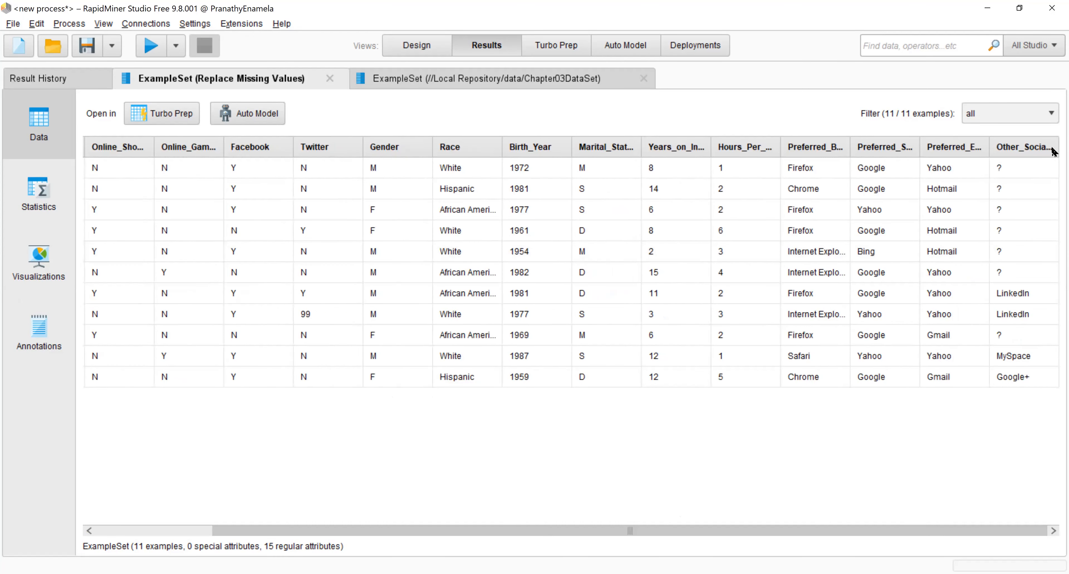
drag(830, 535, 614, 528)
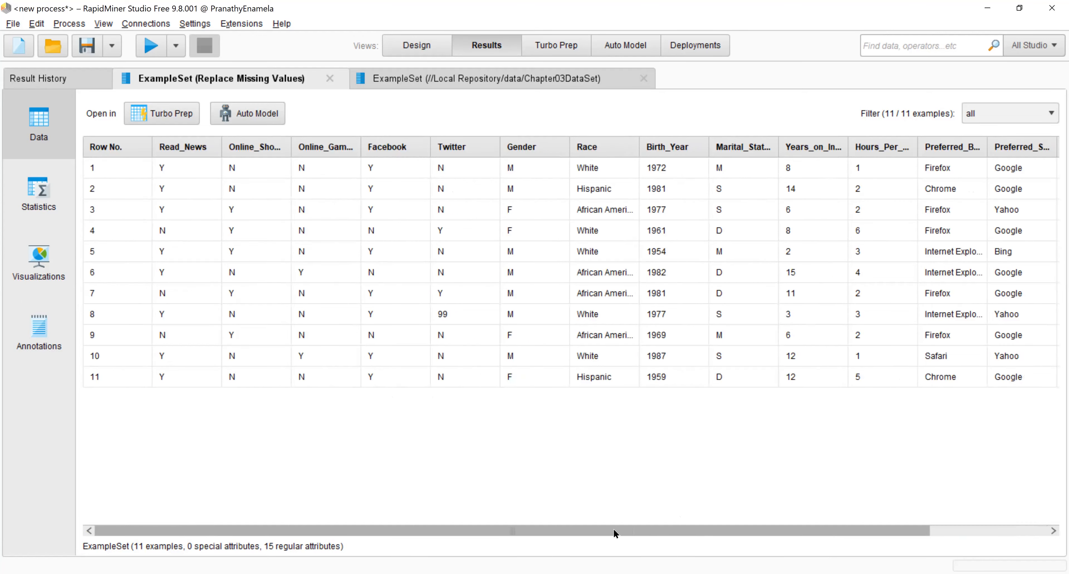
Add a second Replace Missing Values operator to the process and connect the first one's example output to its input
click(423, 44)
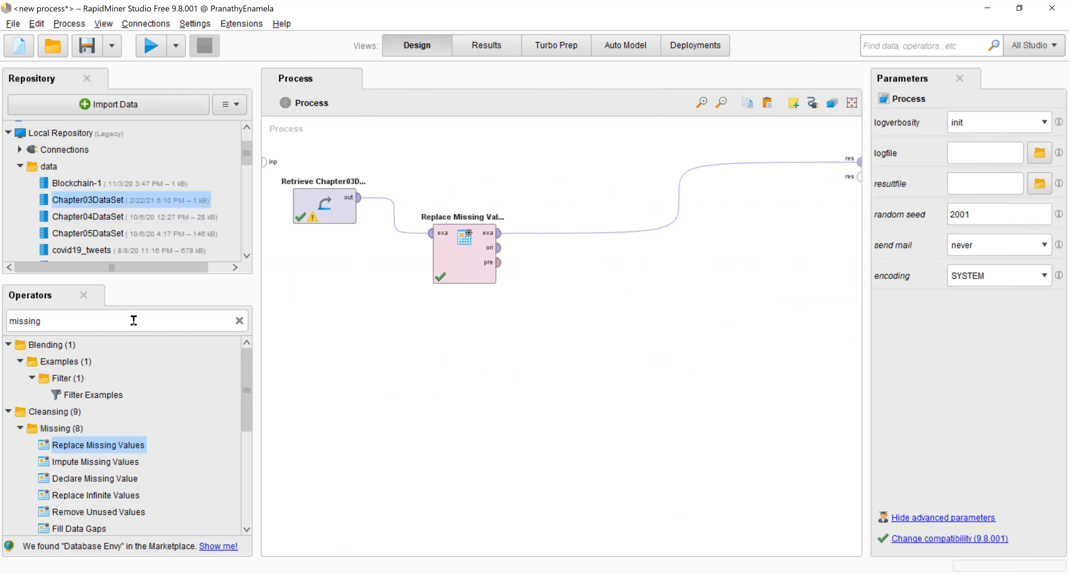
drag(120, 448, 609, 274)
click(499, 233)
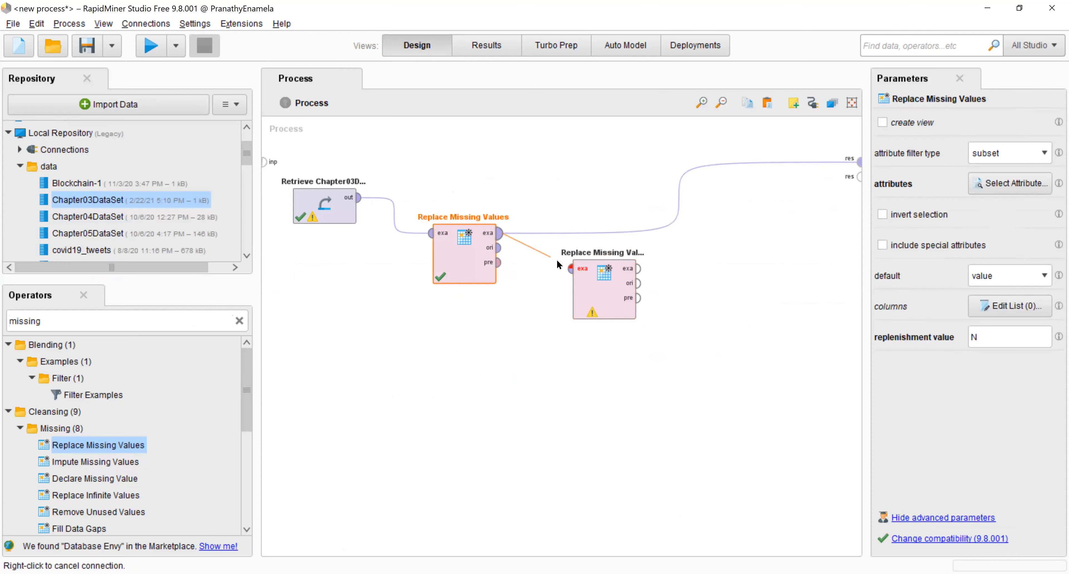
click(571, 269)
Restrict the second Replace Missing Values operator to the single attribute Other_Social_Network
click(996, 165)
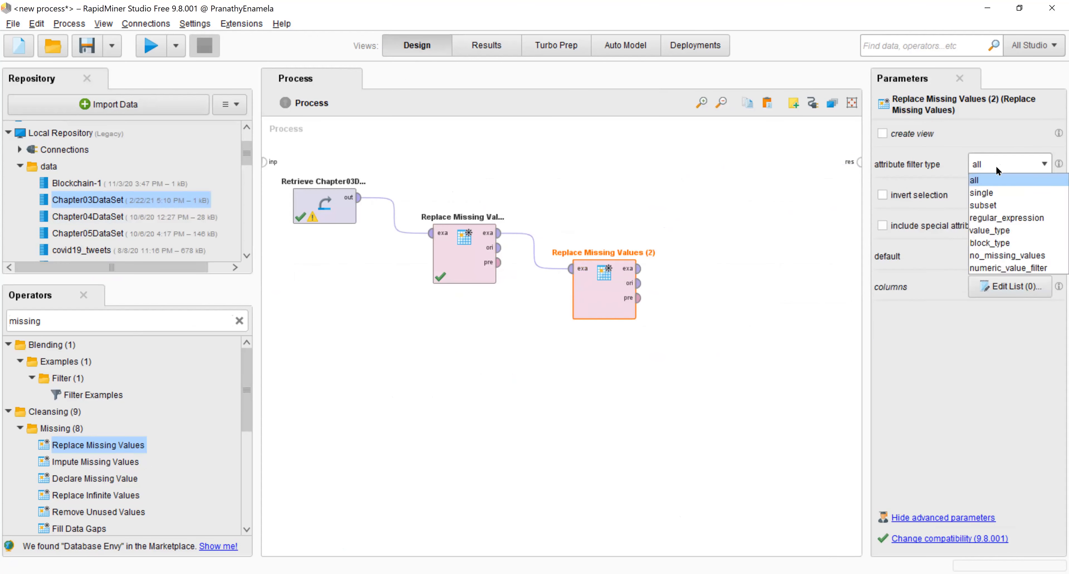
click(995, 194)
click(1046, 196)
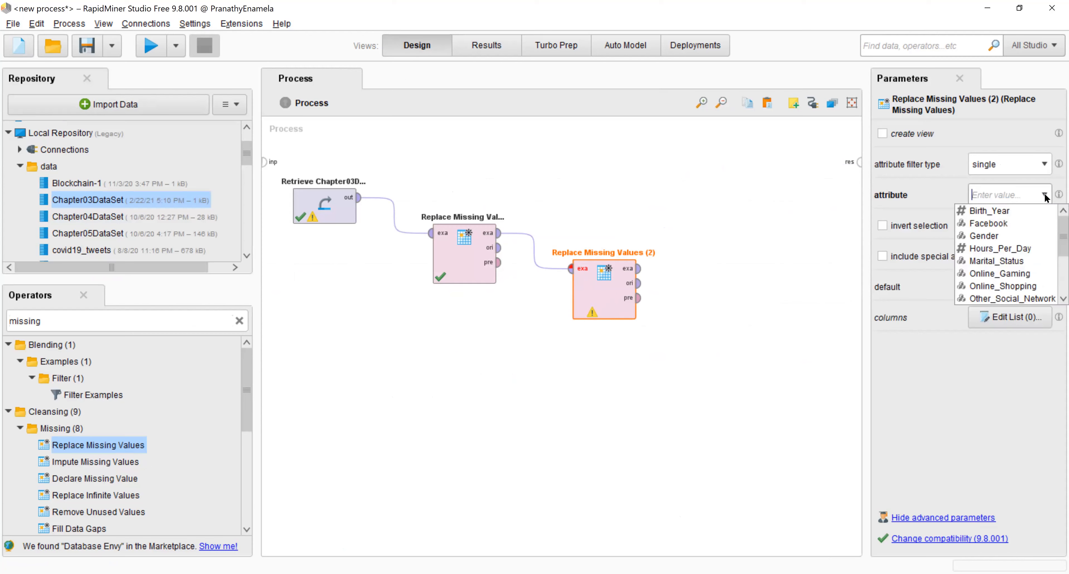
click(1010, 299)
Set the default replacement to value with NA as replenishment value, and connect the second operator's example output to the process result port
click(1030, 287)
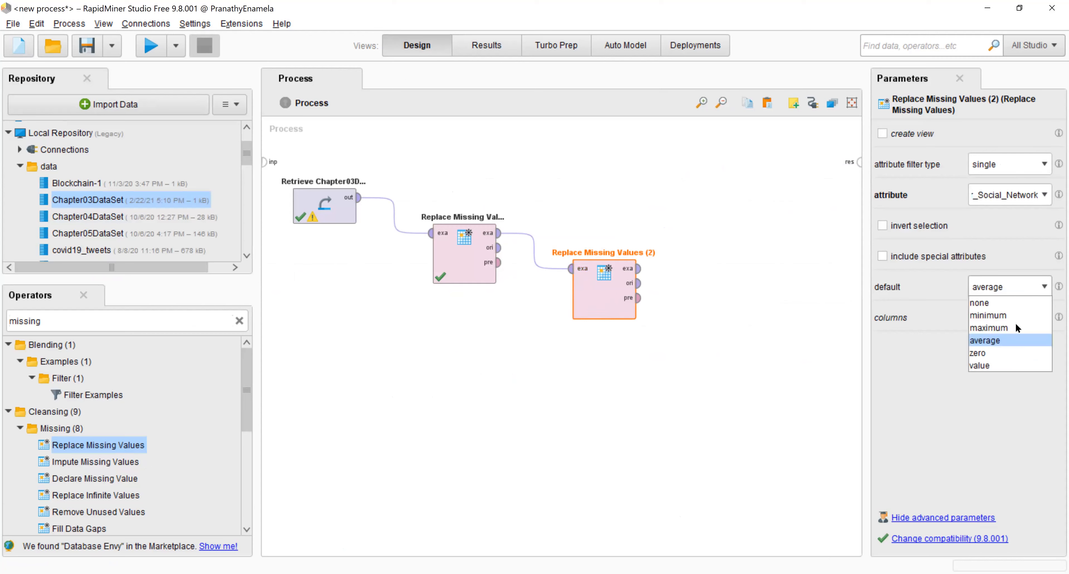
click(1009, 362)
click(1011, 346)
text(NA)
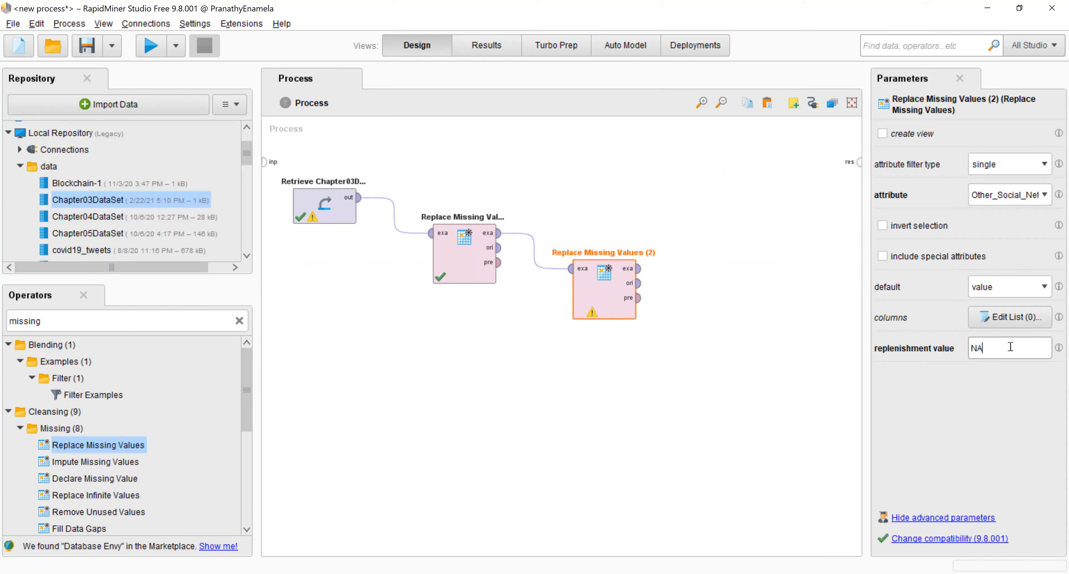
click(639, 268)
click(858, 161)
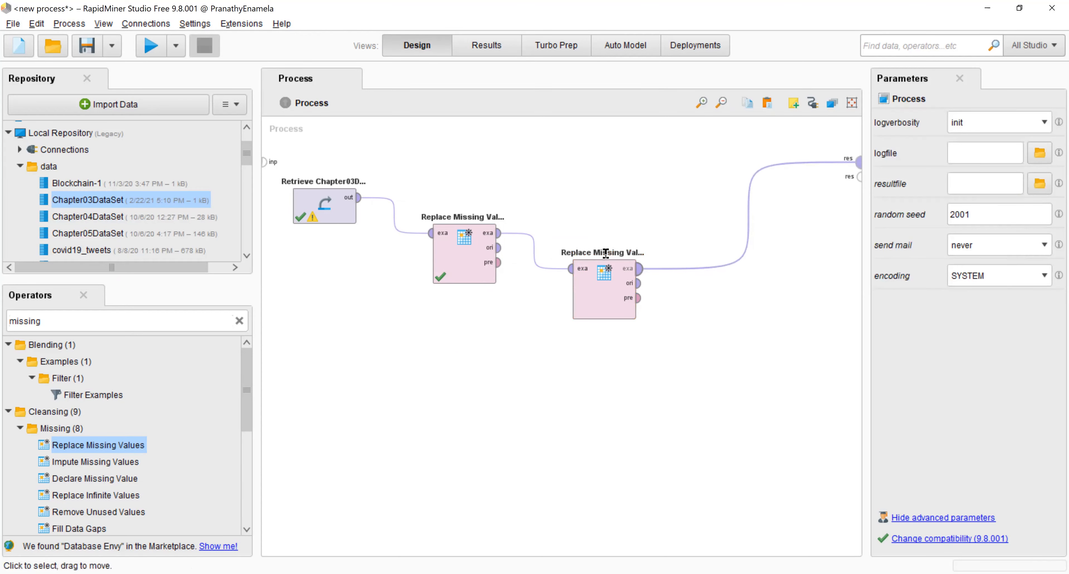
Rename the second Replace Missing Values operator to "replace social media"
click(611, 298)
right_click(611, 297)
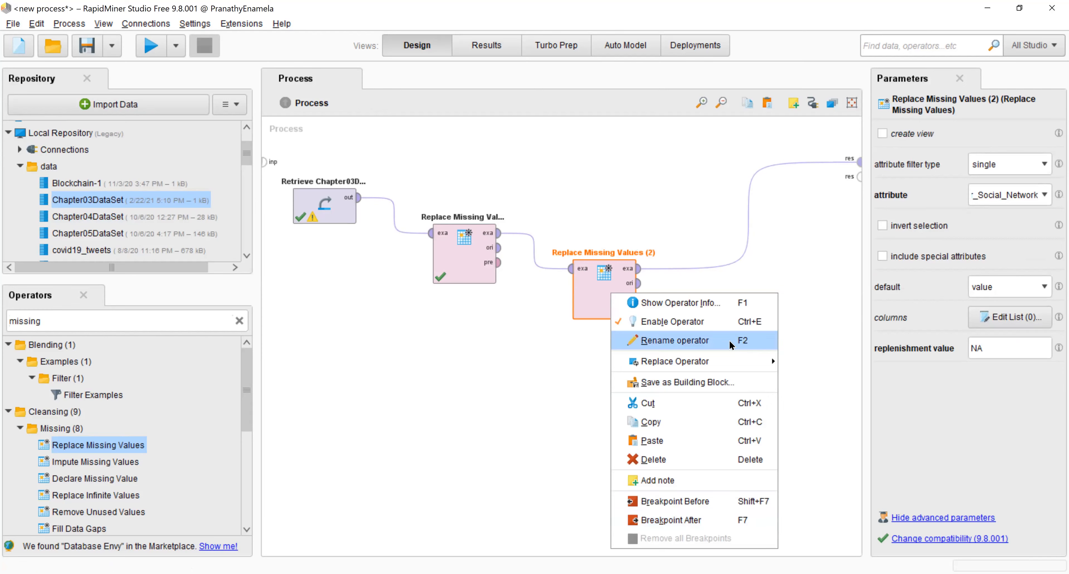
click(675, 341)
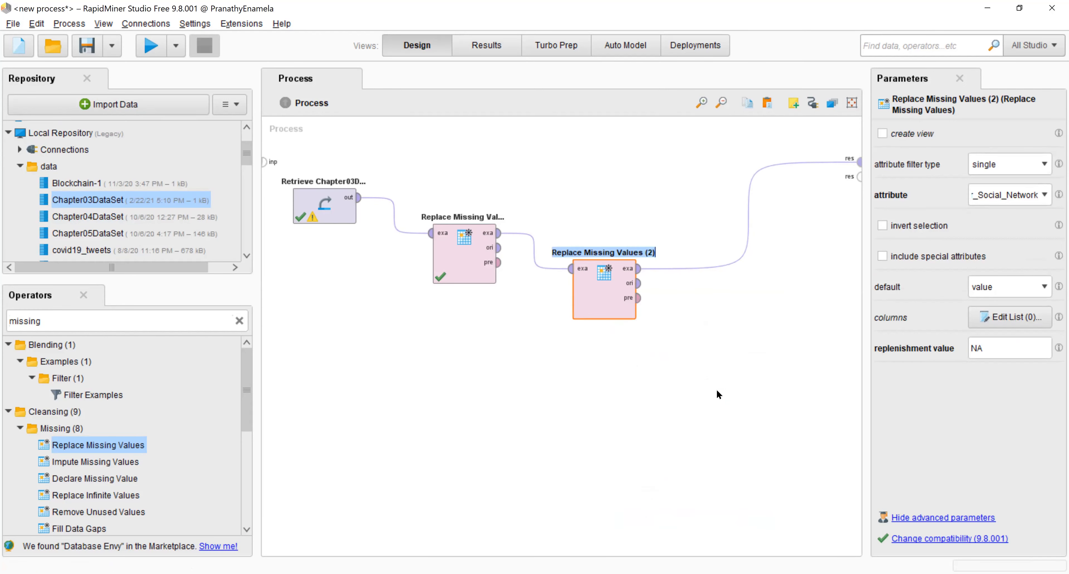
text(replace )
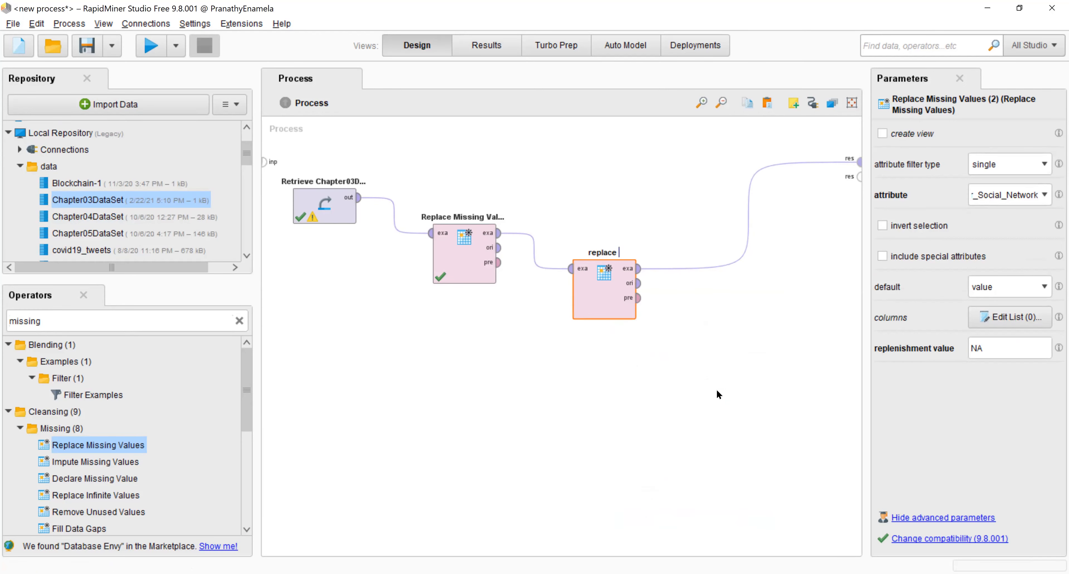
text(social media)
click(691, 350)
click(625, 314)
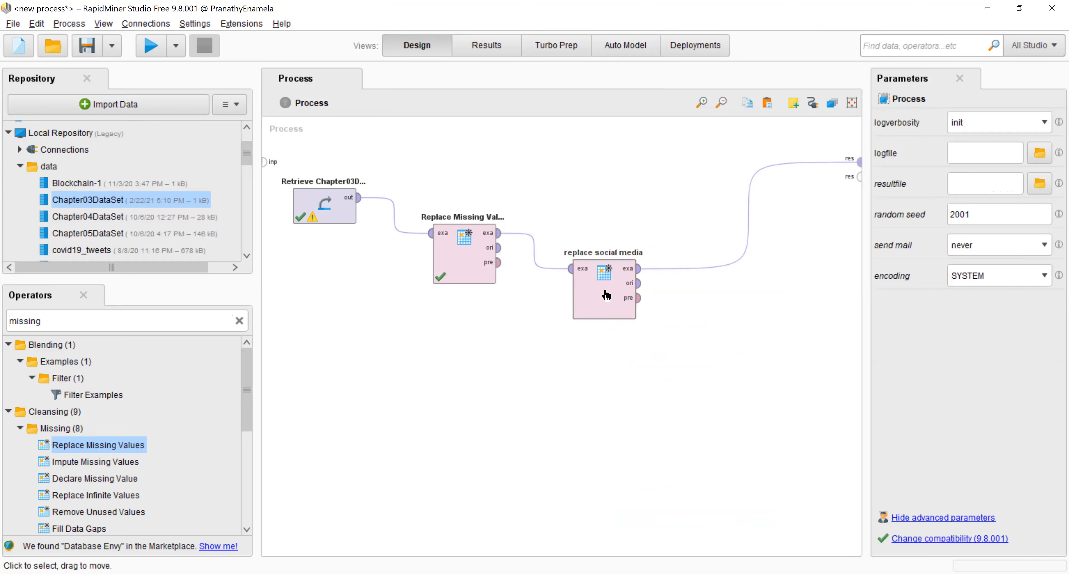
Run the process and inspect all columns of the resulting example set, widening the Other_Social_Network column to read its full name
click(152, 51)
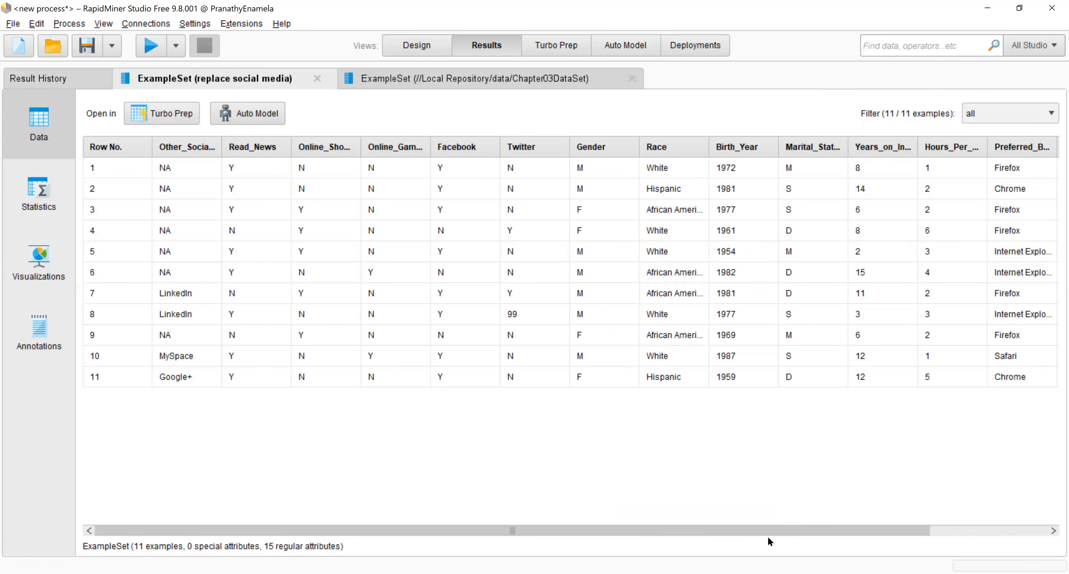
drag(741, 535, 964, 528)
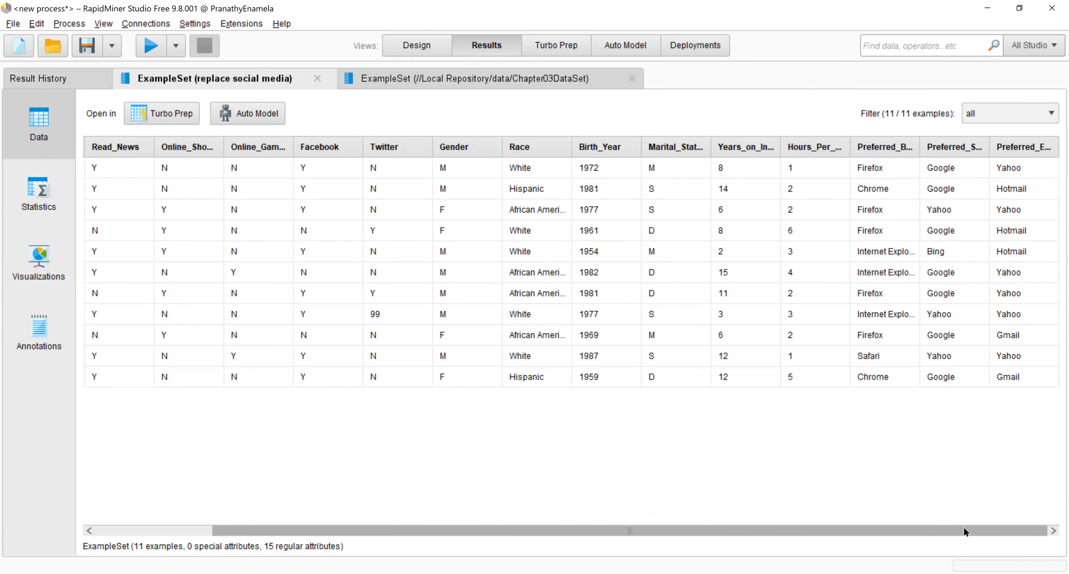
drag(964, 526, 611, 525)
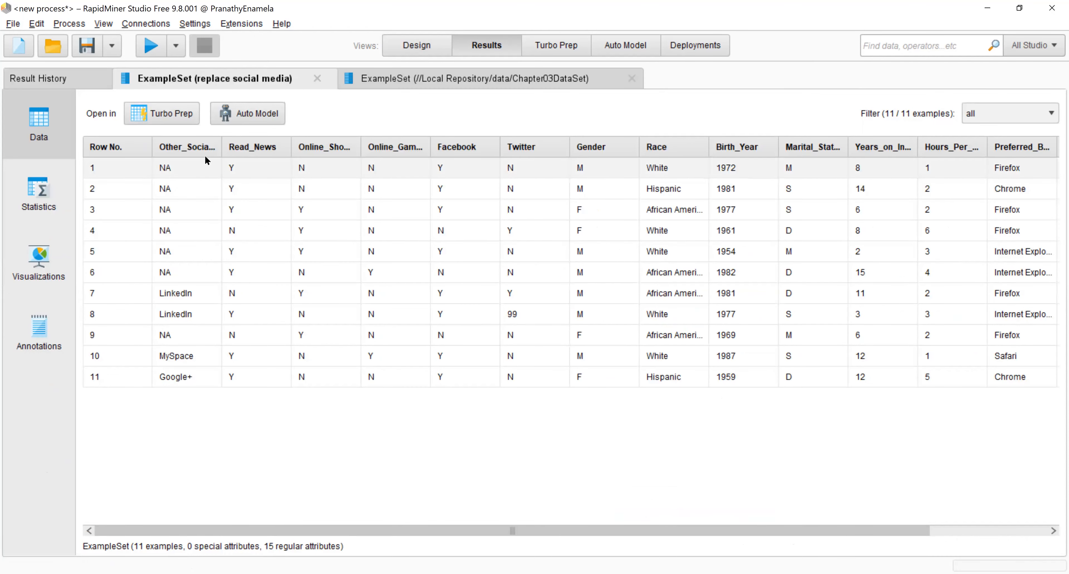
drag(221, 147, 256, 147)
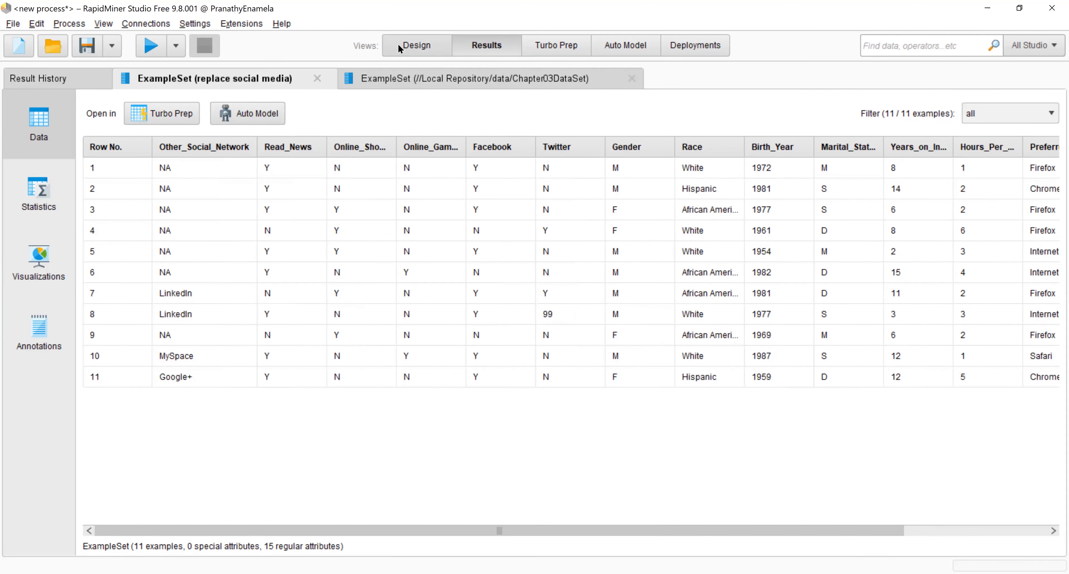
drag(713, 526, 841, 531)
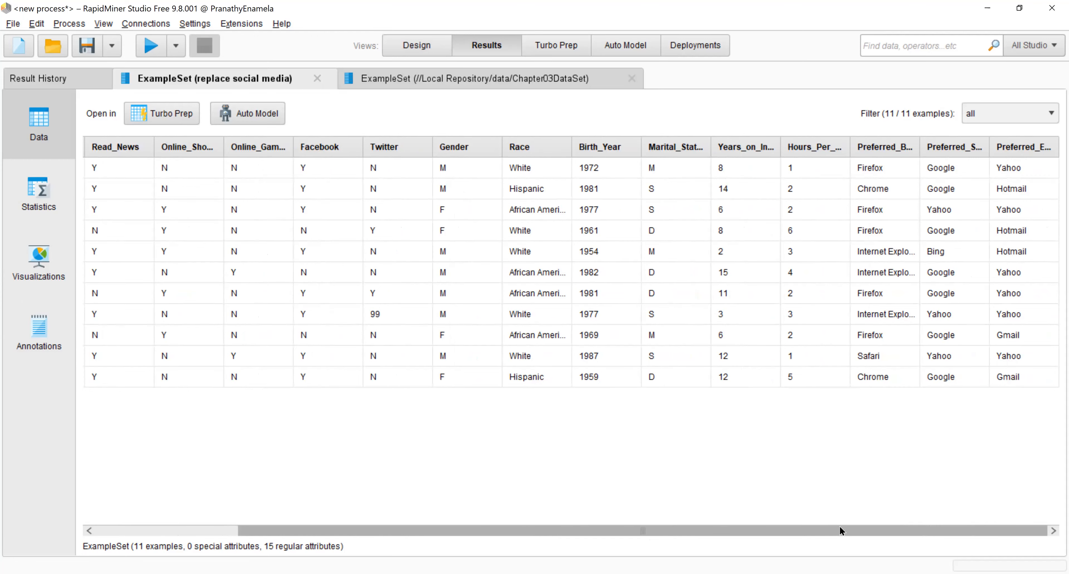
drag(840, 525, 681, 528)
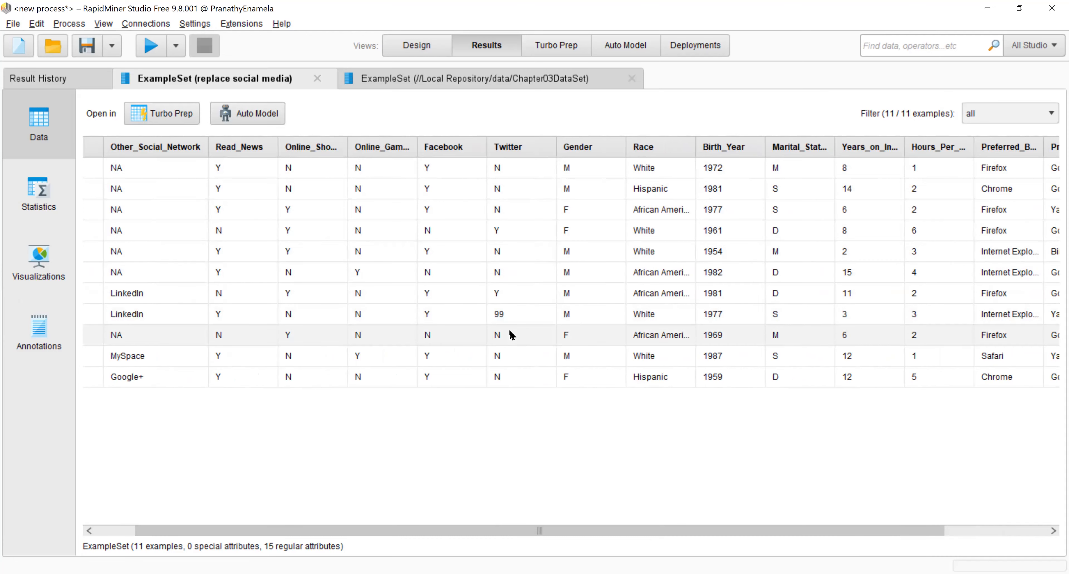
Add a Filter Examples operator to the process design and connect the example output of replace social media to its input
click(433, 47)
click(153, 322)
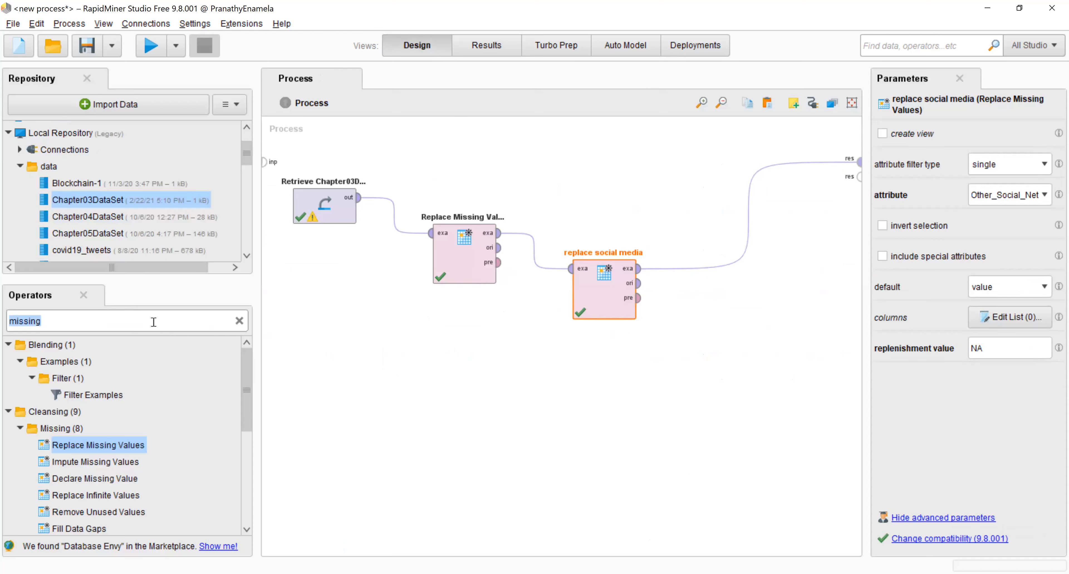
key(BackSpace)
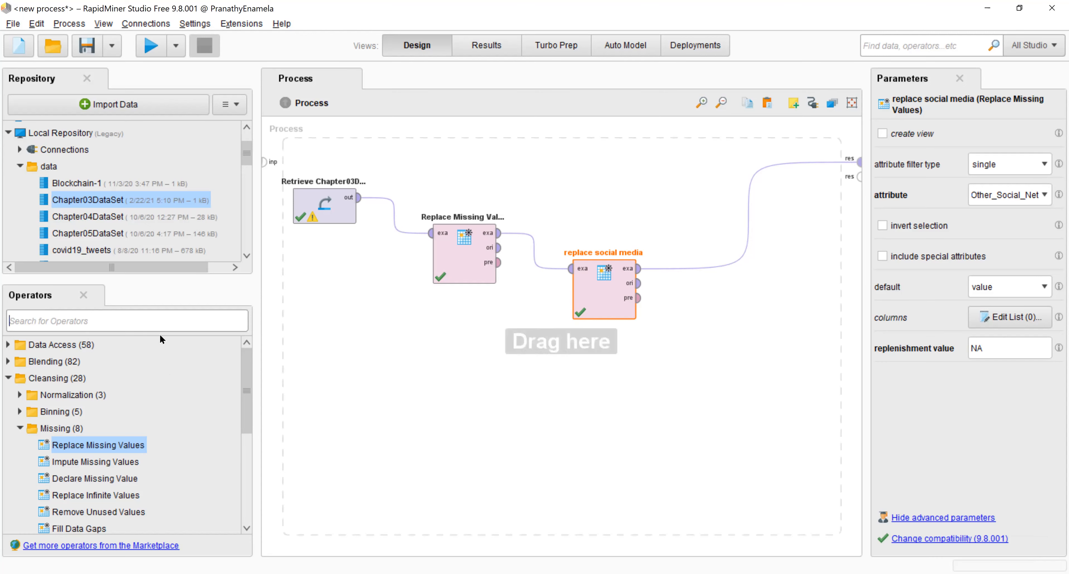
text(filter)
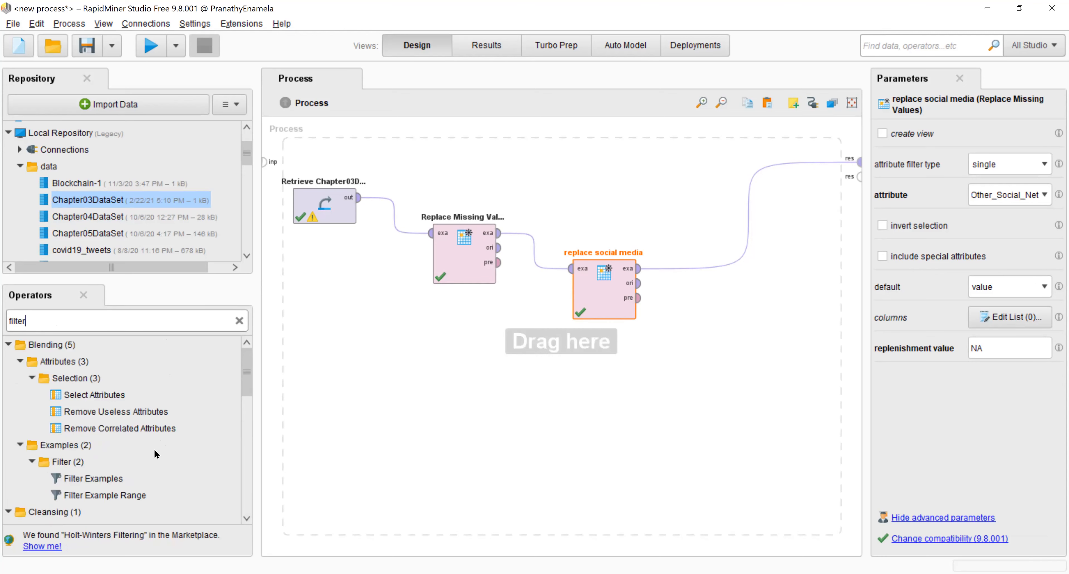
scroll(154, 449, down, 1)
scroll(165, 445, down, 2)
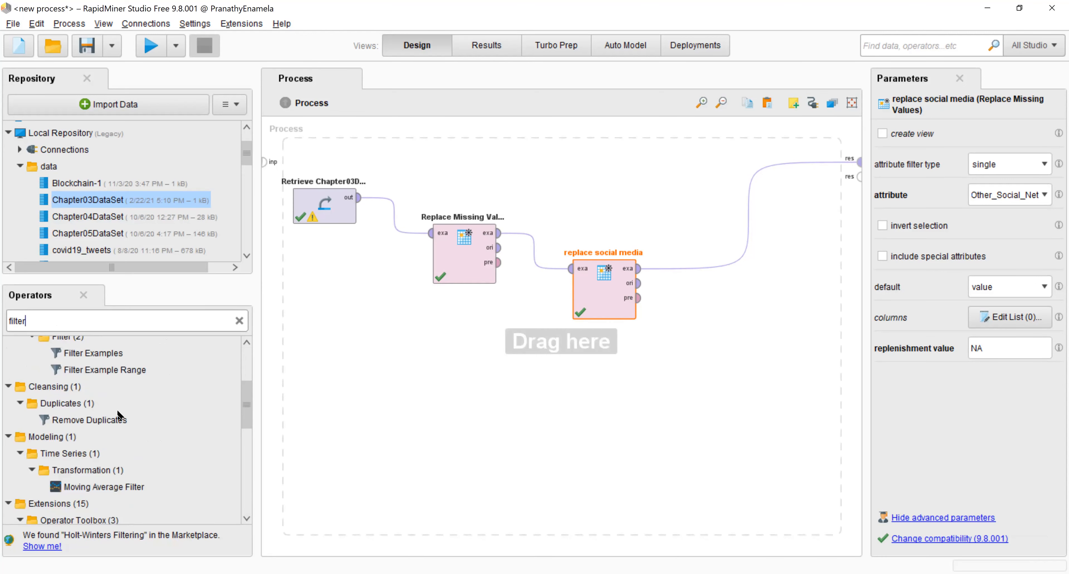
scroll(146, 434, up, 1)
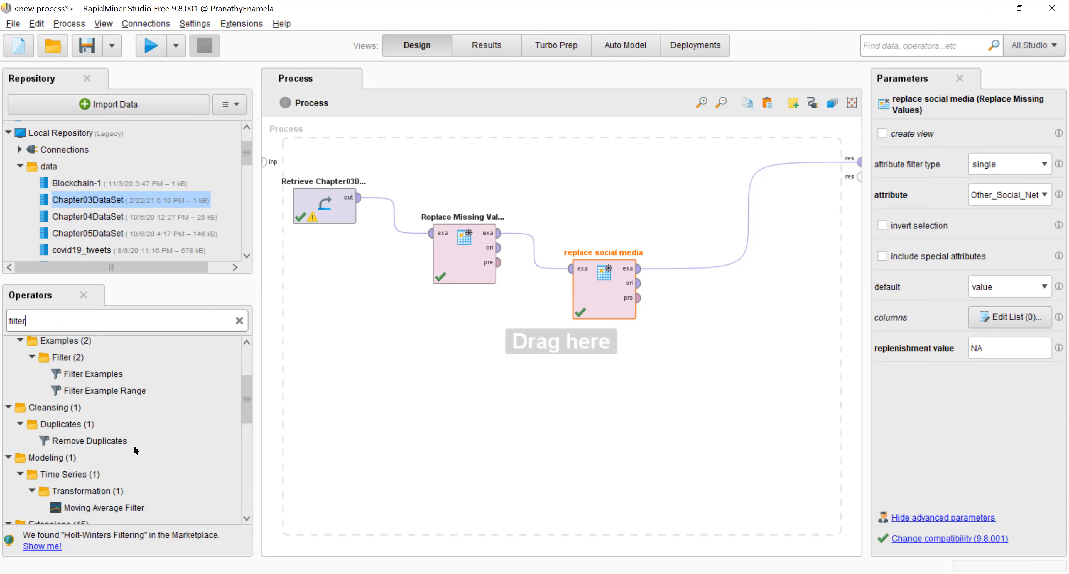
scroll(148, 448, up, 1)
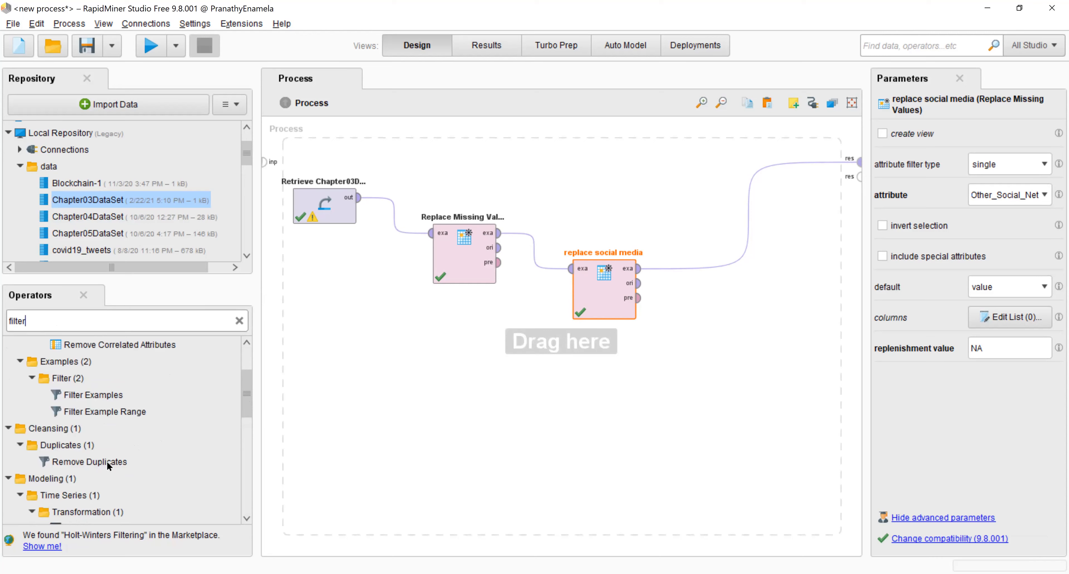
scroll(107, 461, up, 1)
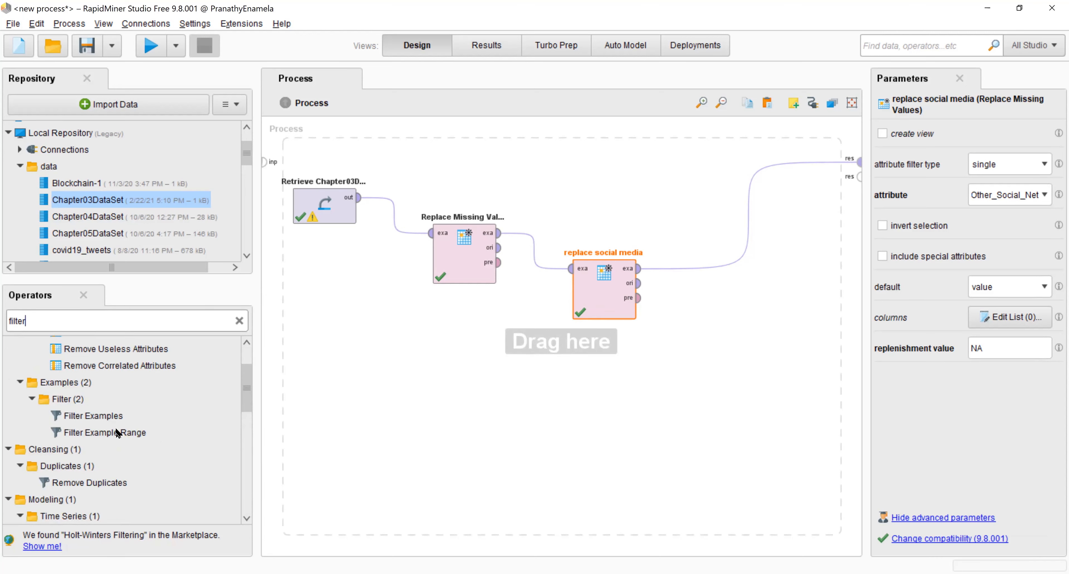
scroll(124, 432, up, 2)
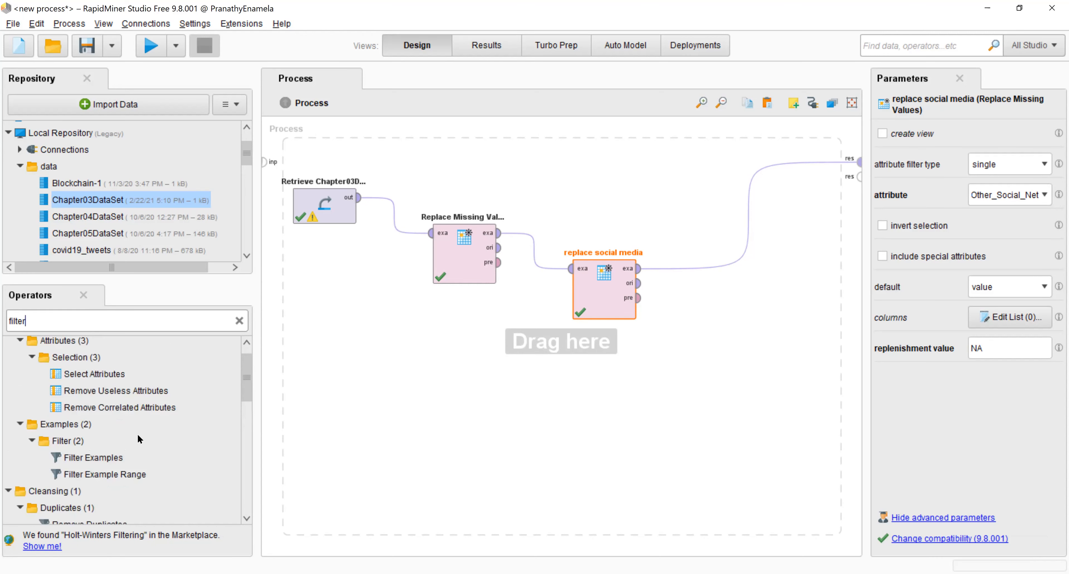
scroll(139, 439, up, 1)
scroll(138, 435, down, 3)
drag(94, 436, 705, 308)
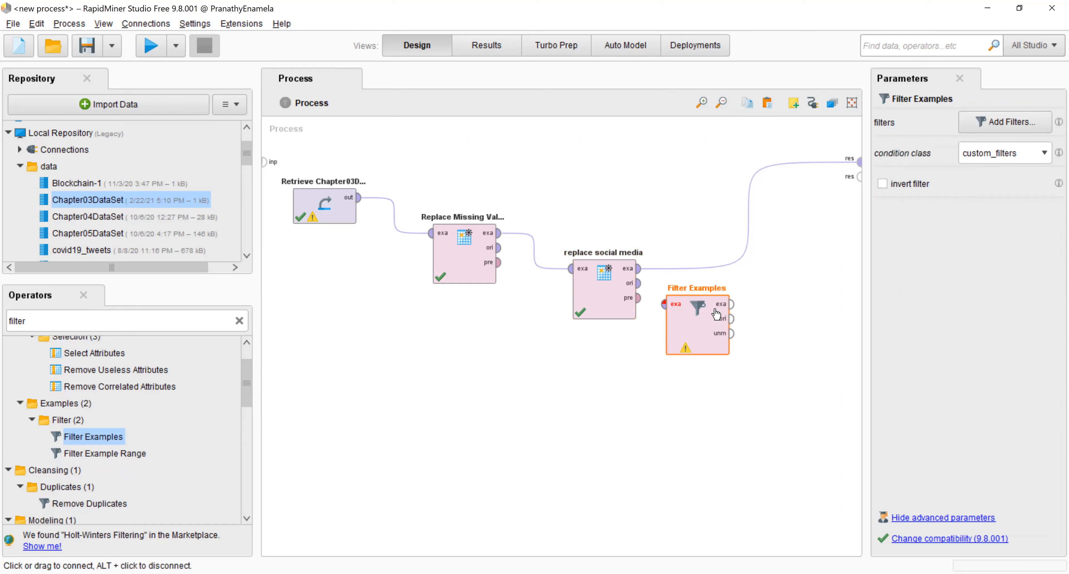
click(640, 269)
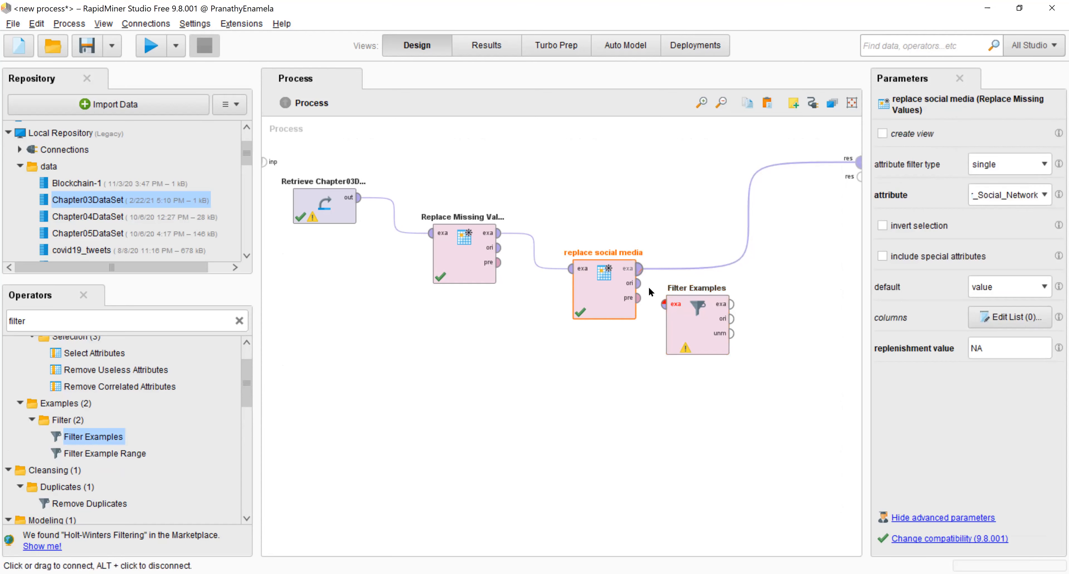
click(664, 309)
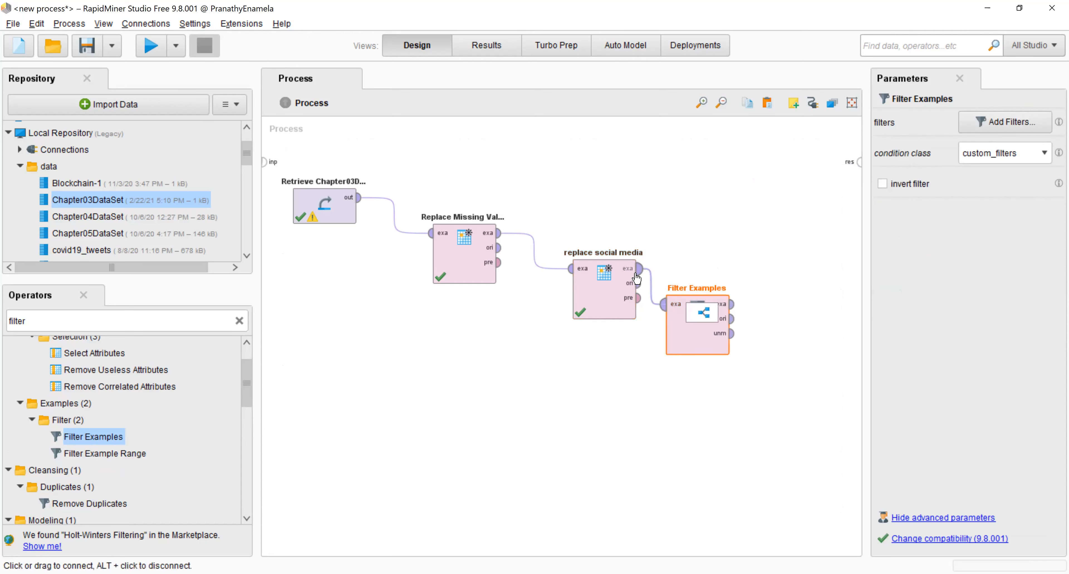
Define a custom filter on the Filter Examples operator that keeps rows where Twitter does not contain 99
click(984, 125)
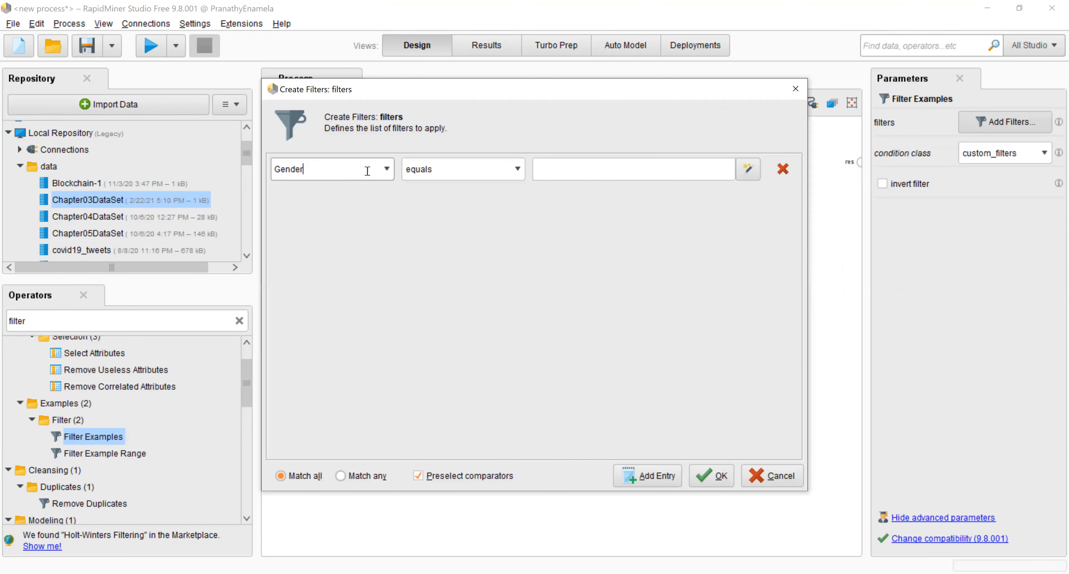
click(389, 174)
drag(386, 204, 392, 280)
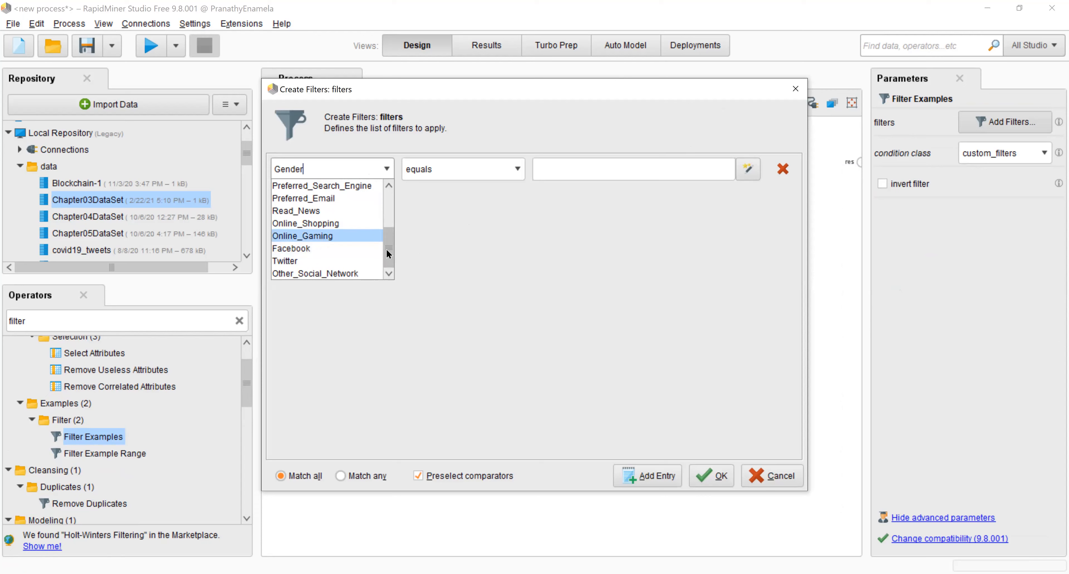
click(345, 260)
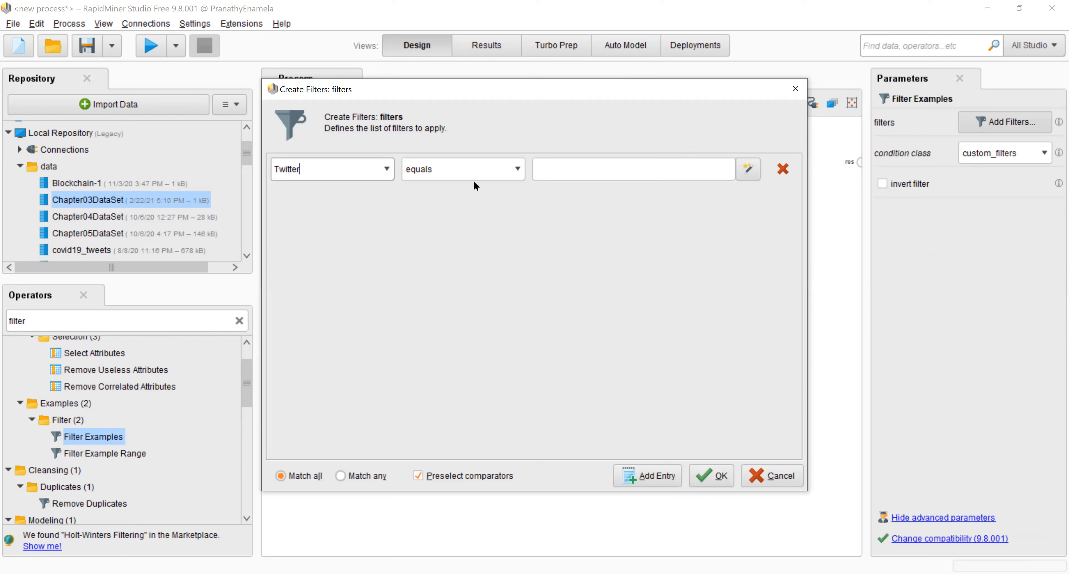
click(496, 170)
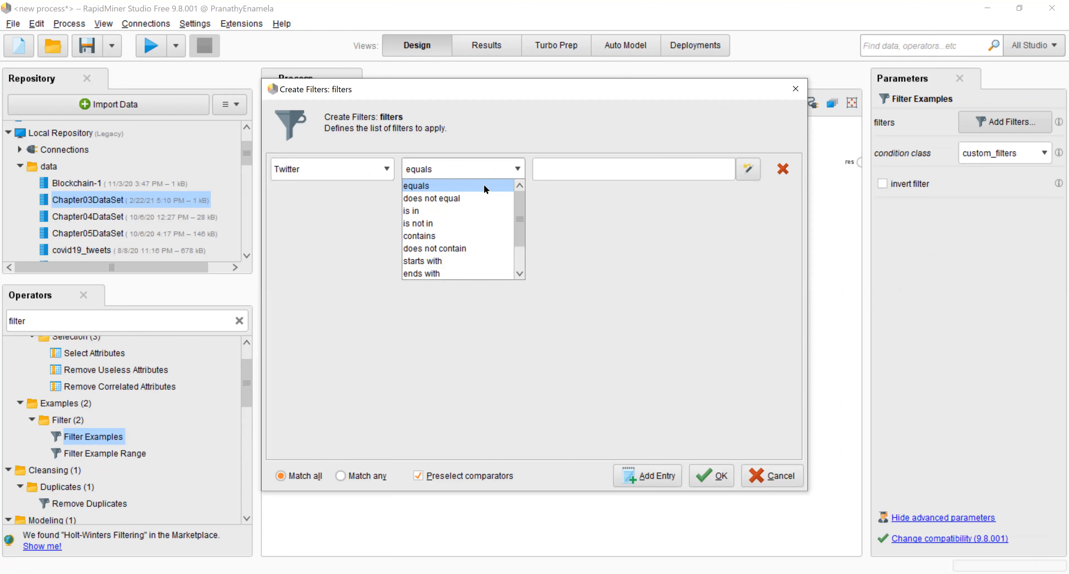
click(475, 248)
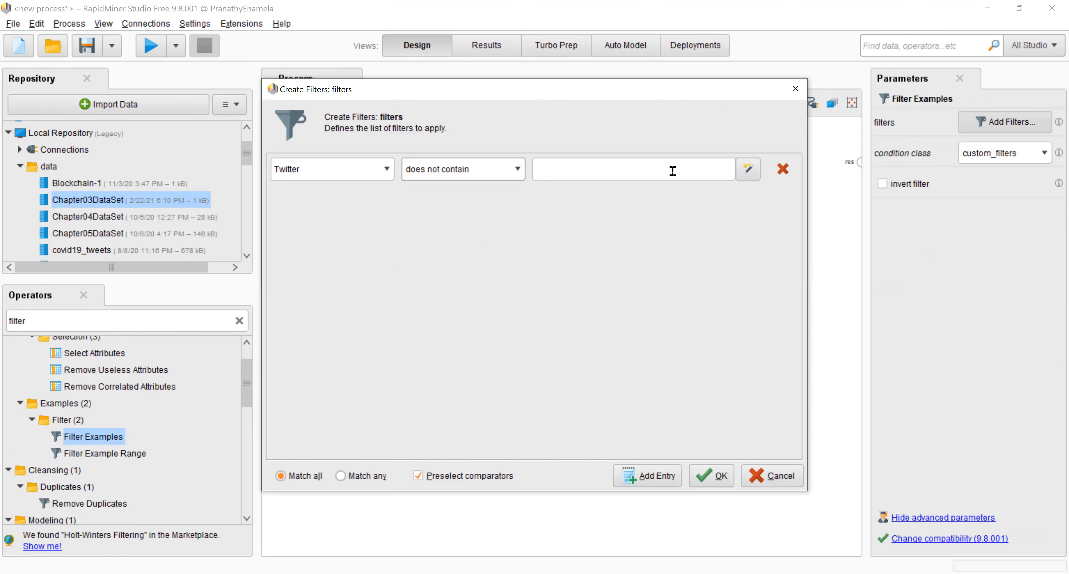
click(747, 168)
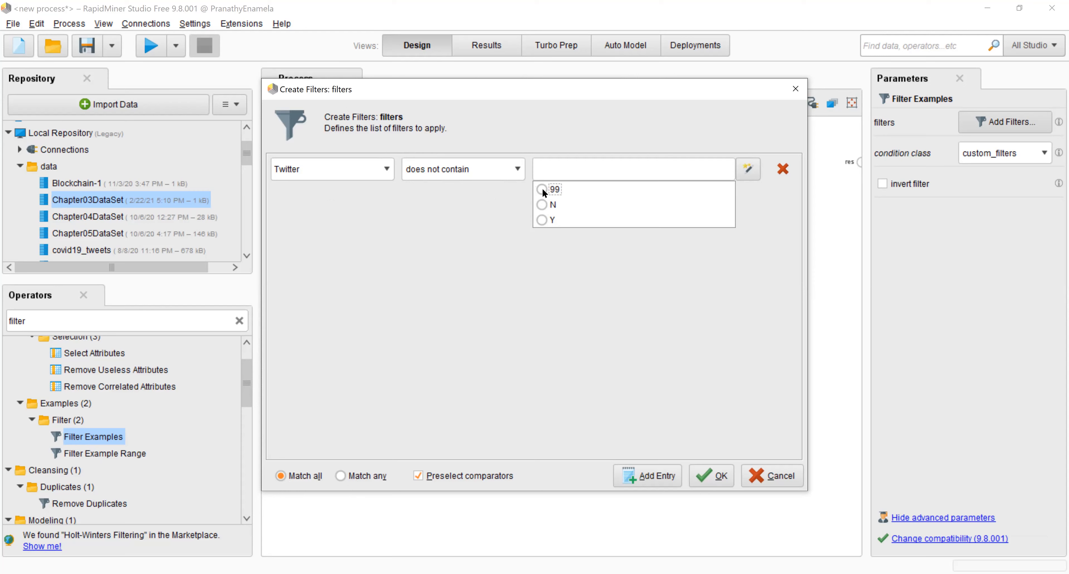
click(710, 476)
Connect the example output of Filter Examples to the process result port and run the process
click(733, 304)
click(859, 162)
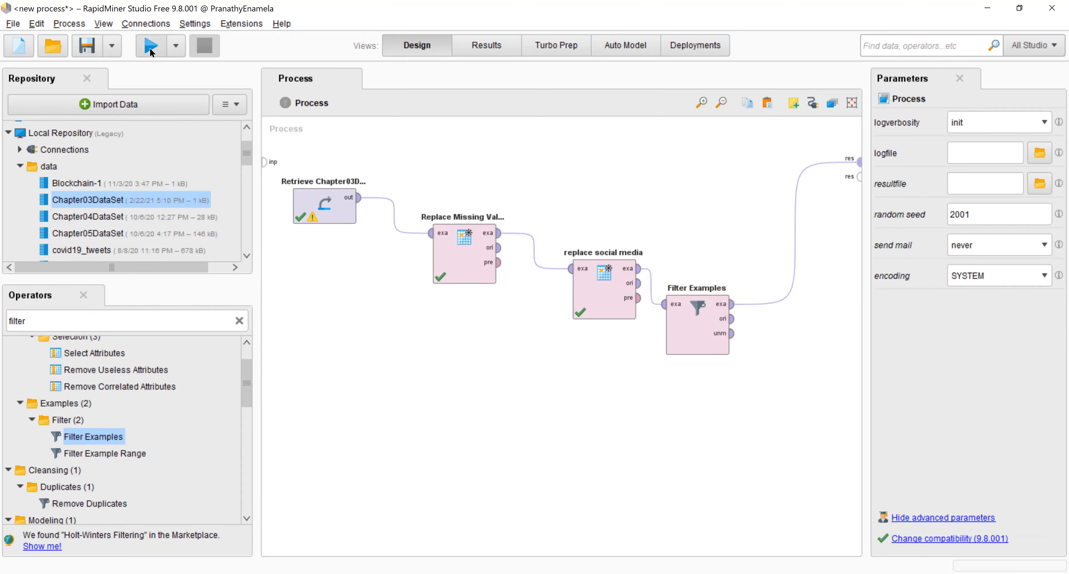
click(693, 350)
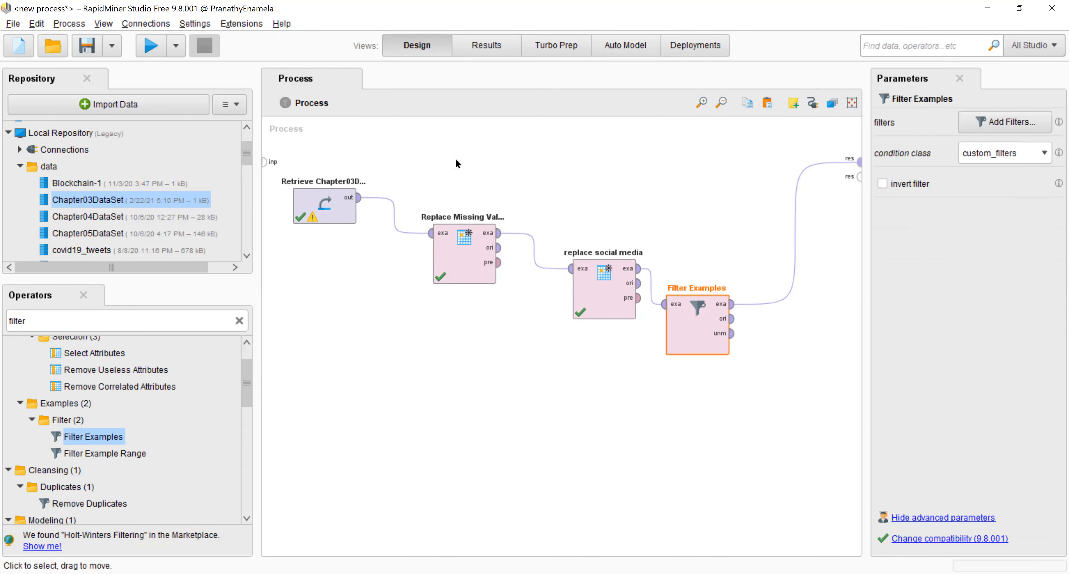
click(160, 45)
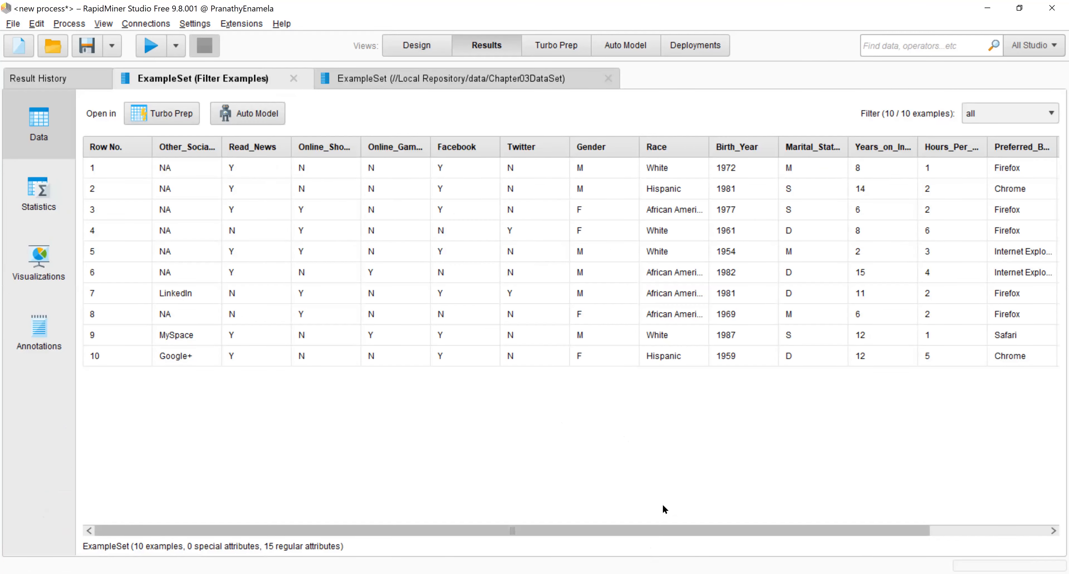
Compare the filtered example set with the original Chapter03DataSet, checking the columns of both tables
click(420, 78)
drag(784, 532, 415, 490)
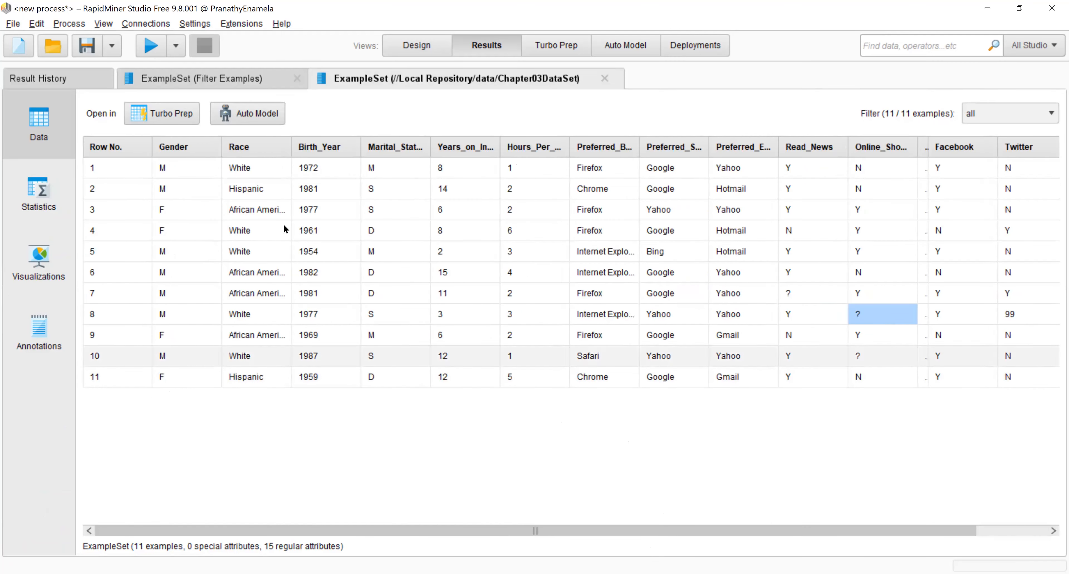
click(231, 75)
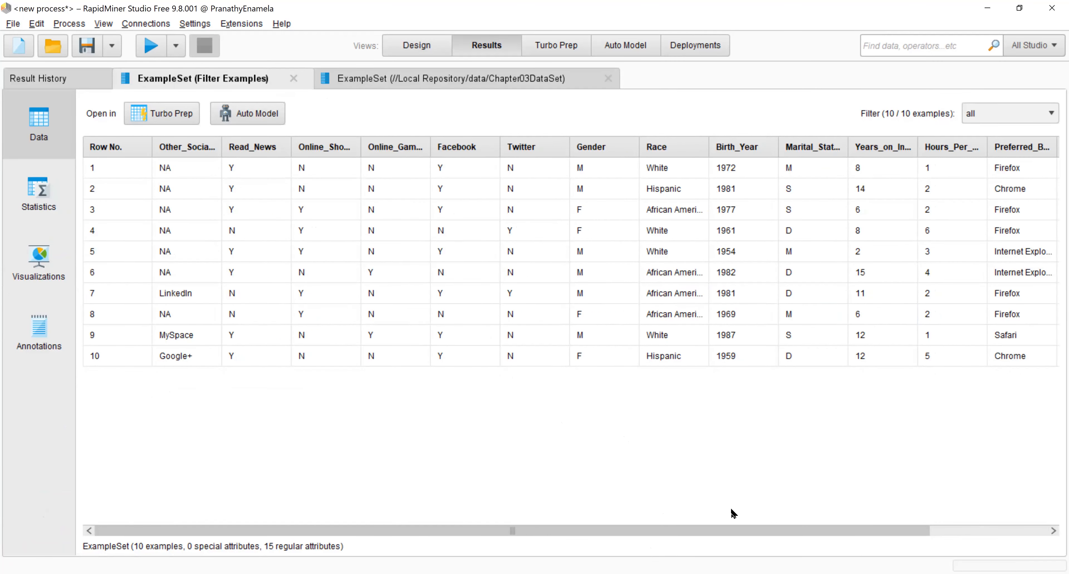
drag(720, 531, 771, 543)
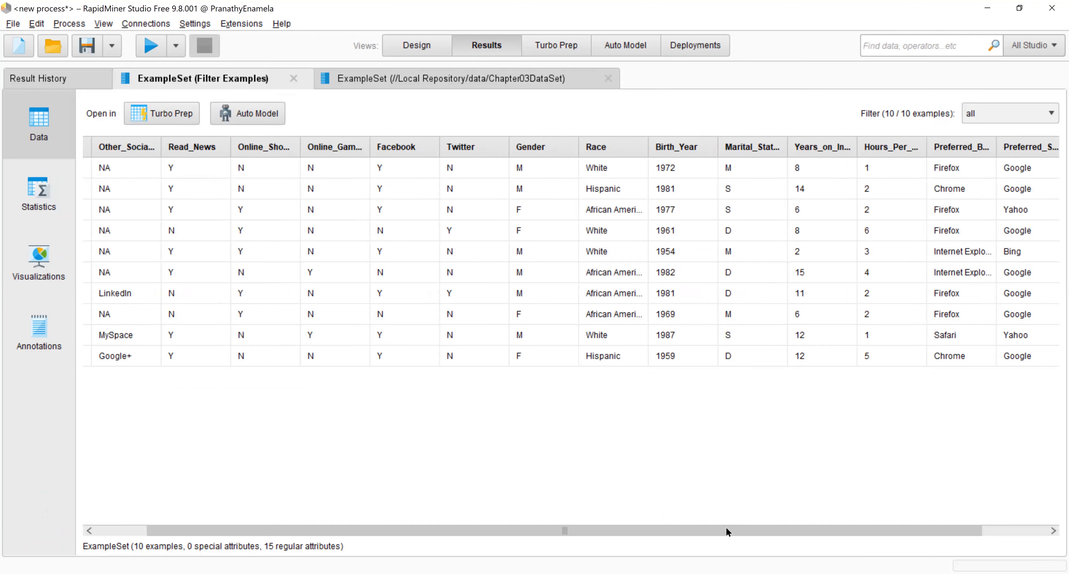
drag(727, 530, 580, 265)
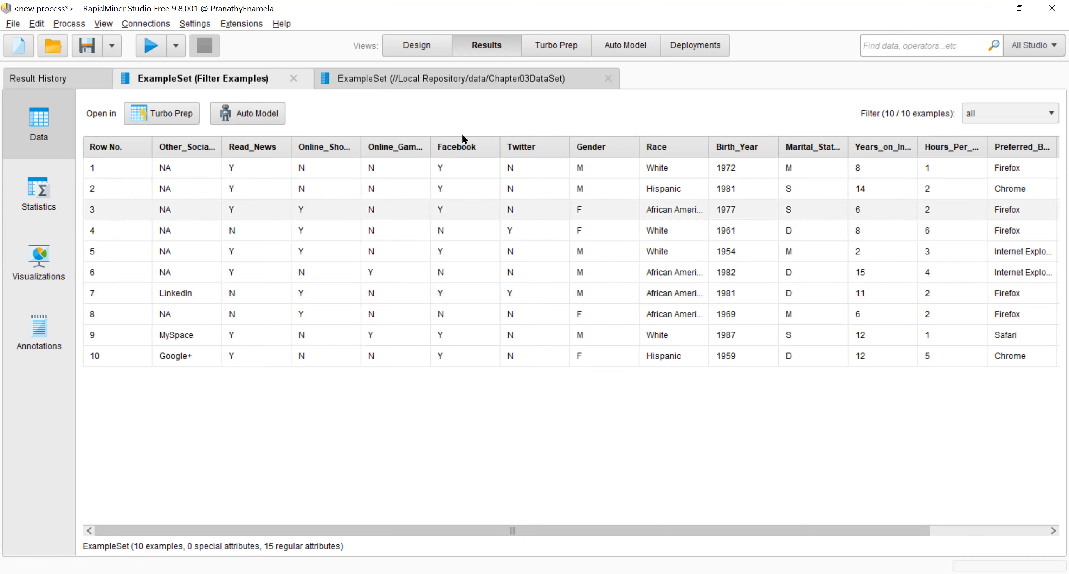
Review the Replace Missing Values, replace social media and Filter Examples operators in the process design and check the filtered results against them
click(415, 43)
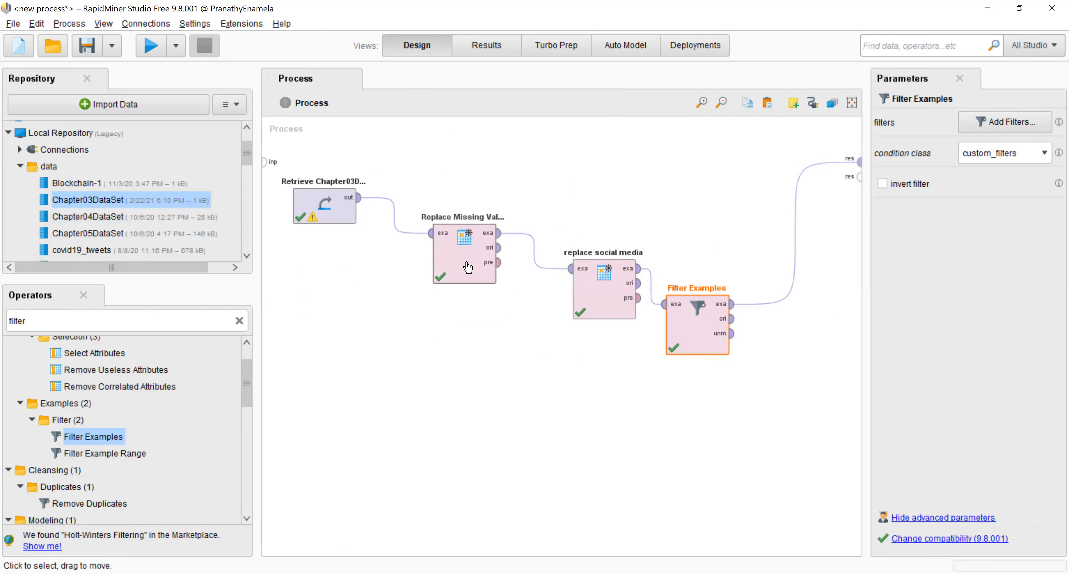
click(465, 254)
click(606, 291)
drag(606, 291, 596, 197)
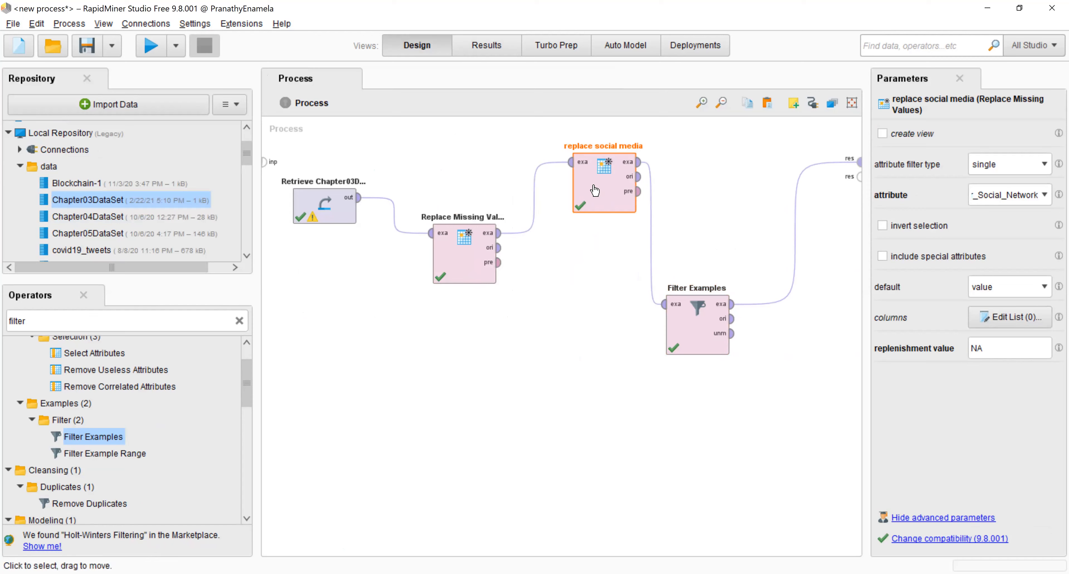
click(689, 330)
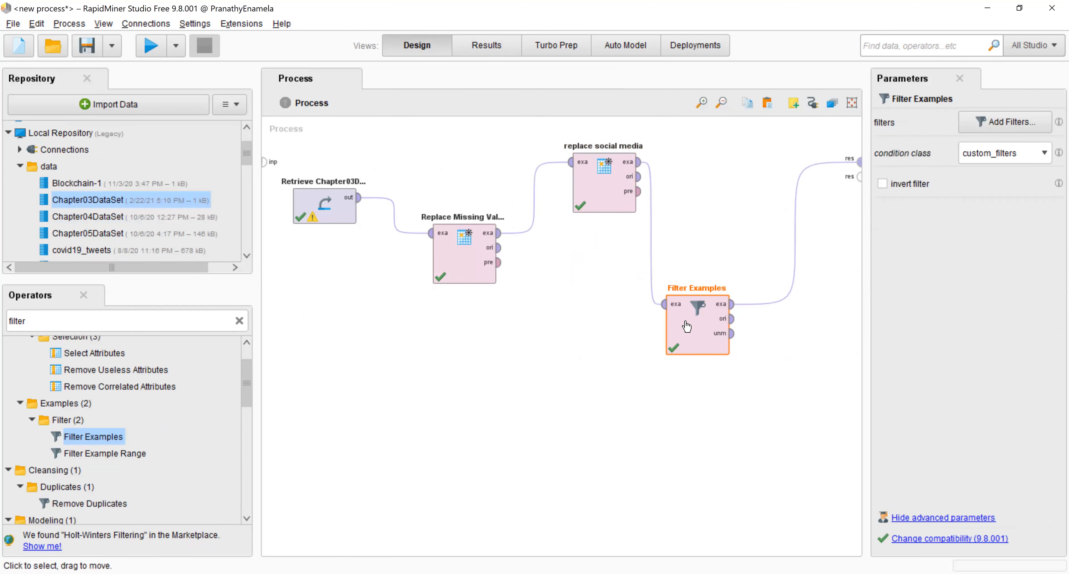
click(487, 44)
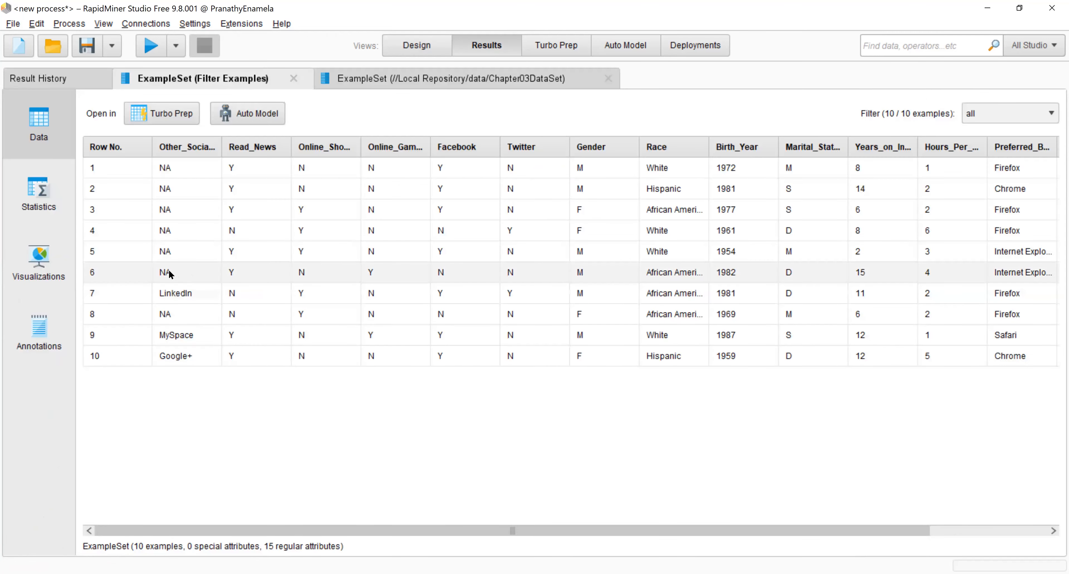
click(423, 47)
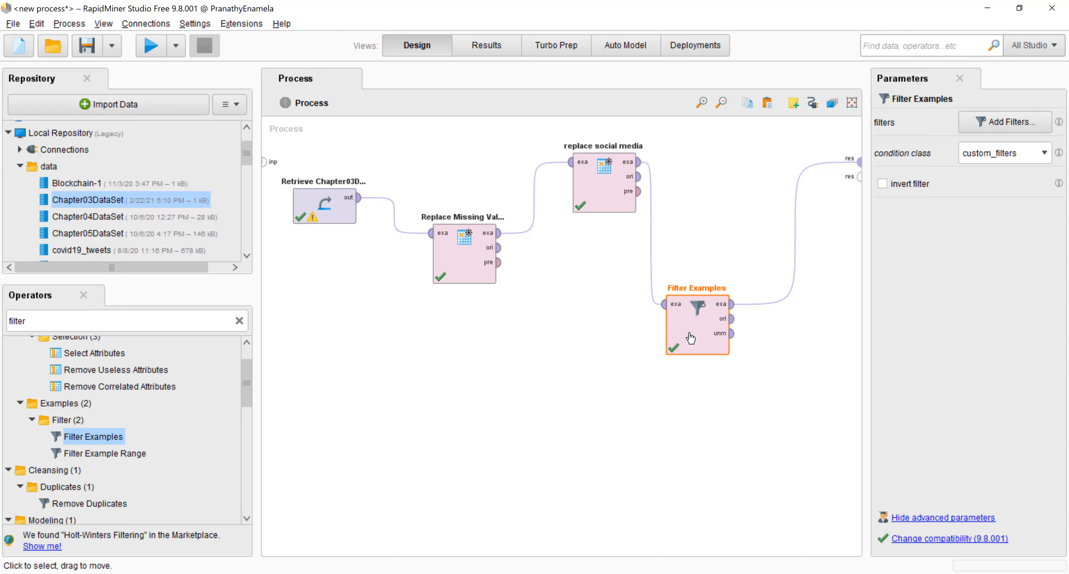
Move replace social media level with Filter Examples, search the operators for "select", and add a Select Attributes operator to the process
drag(577, 197, 530, 339)
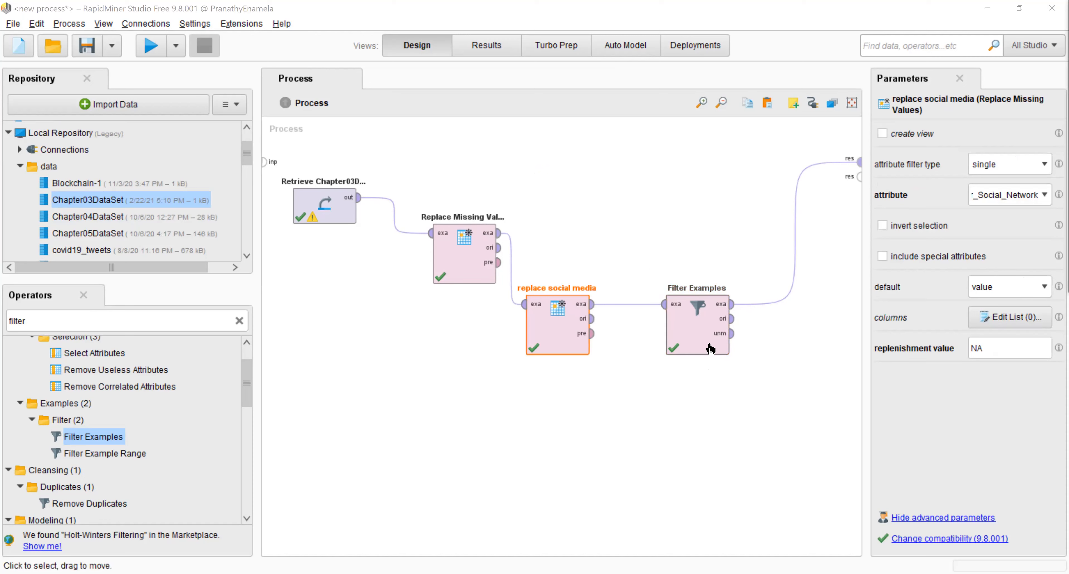
double_click(144, 322)
key(BackSpace)
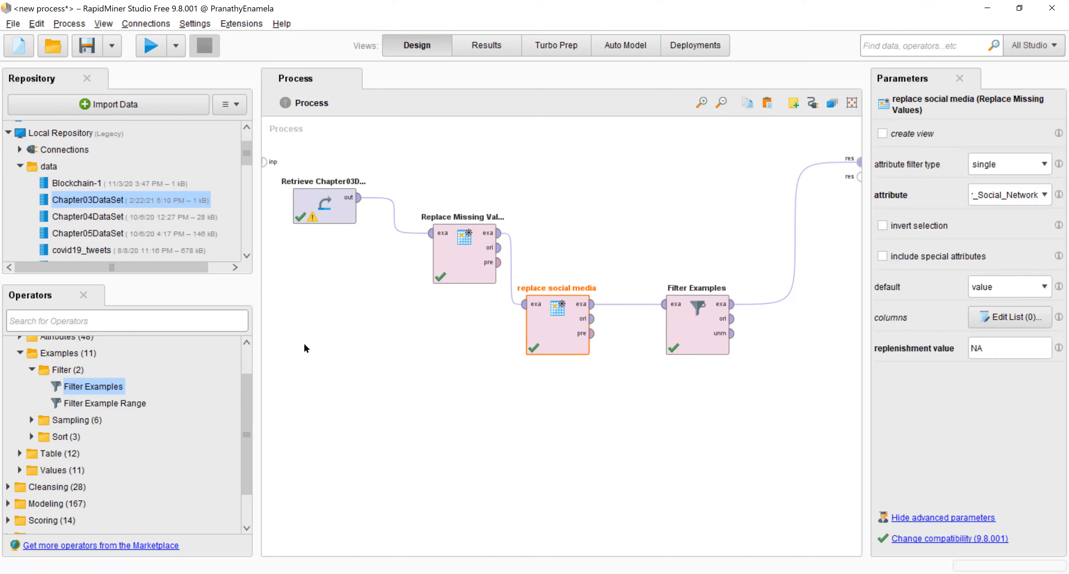
text(se)
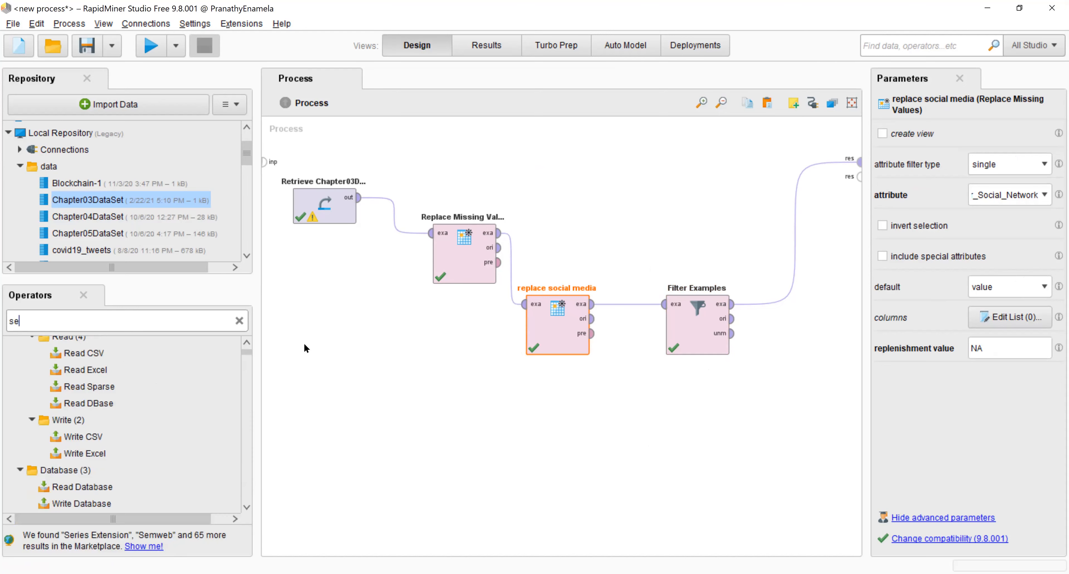
text(lect)
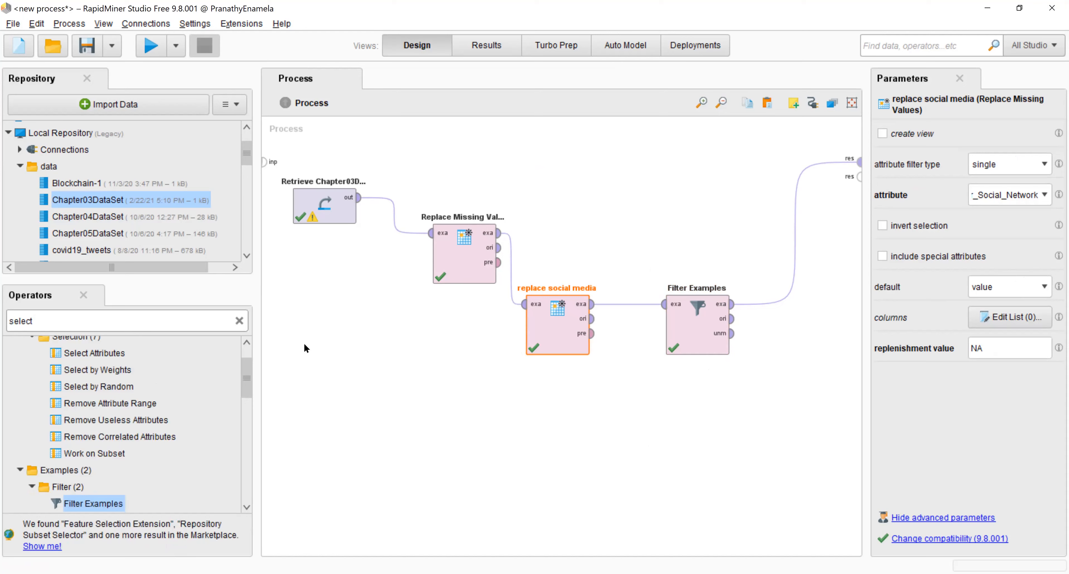
drag(100, 353, 744, 404)
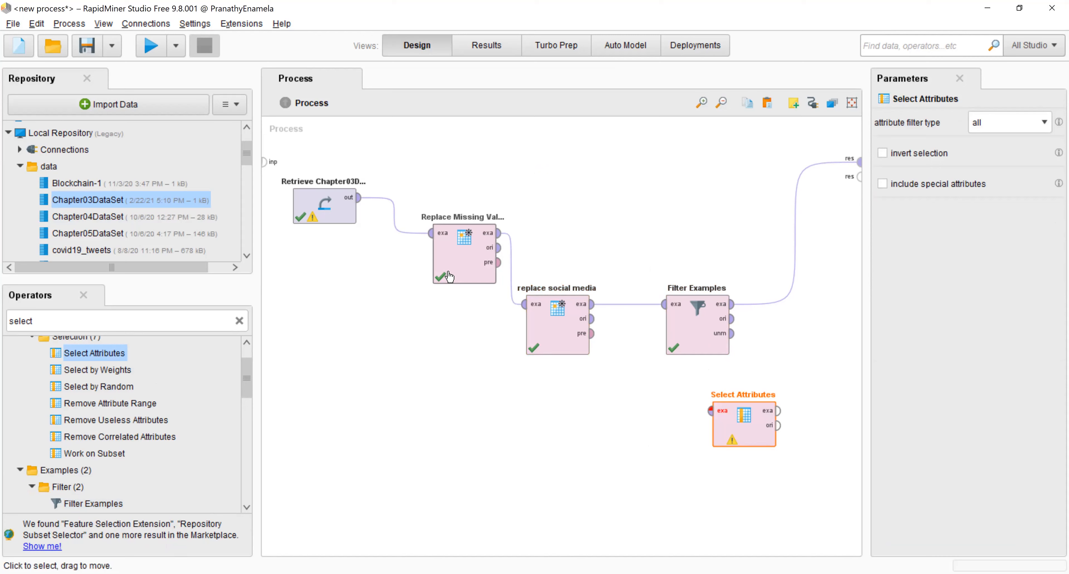
Rearrange Replace Missing Values, replace social media, Filter Examples and Select Attributes in the process design, leaving room after the filter
drag(449, 275, 405, 334)
drag(553, 334, 460, 231)
drag(699, 322, 607, 287)
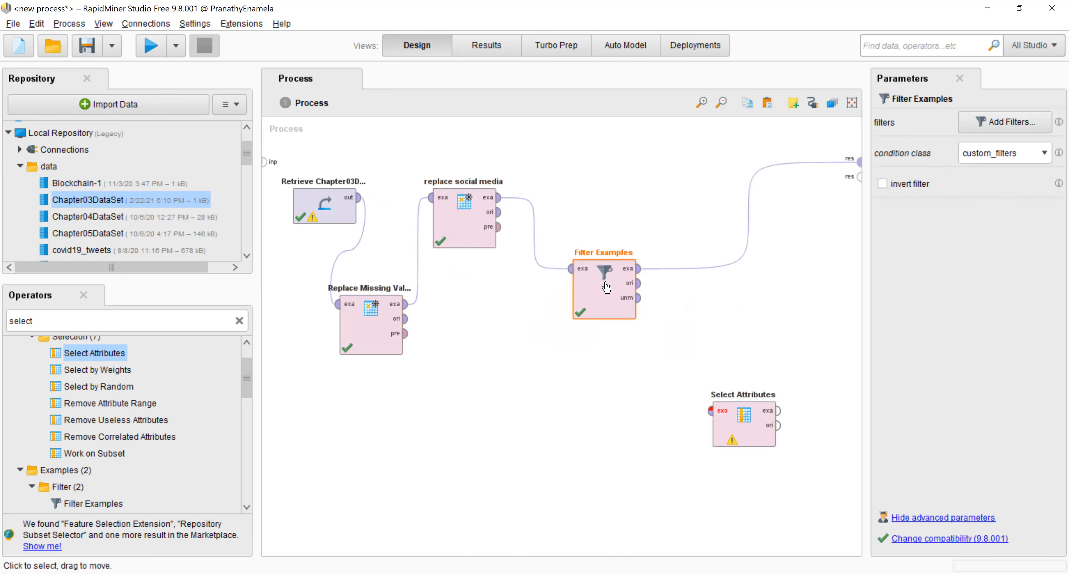
drag(746, 428, 745, 356)
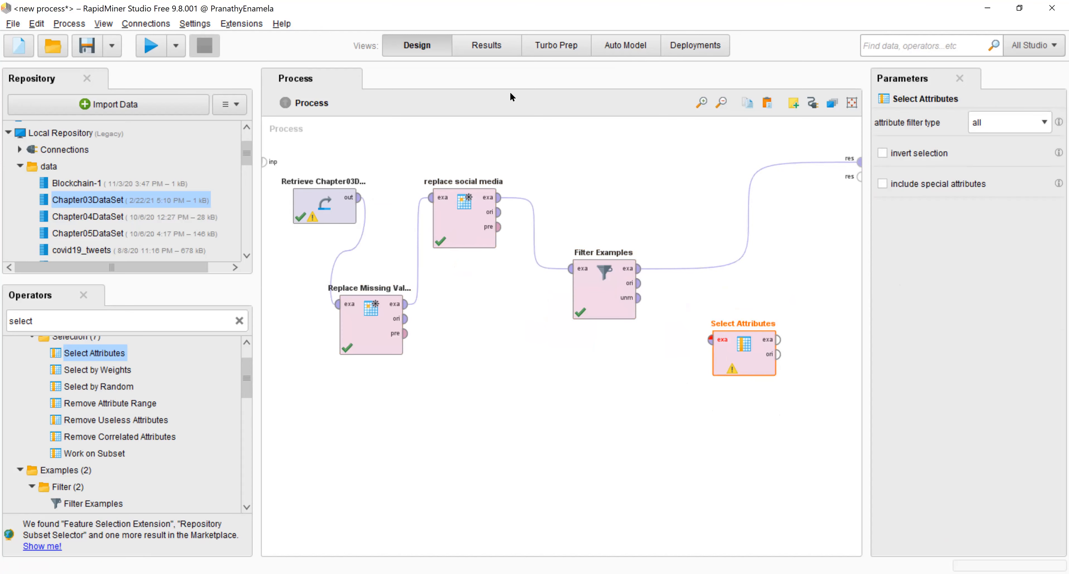
Inspect the filtered example set's columns, sorting by the online gaming column and by Facebook
click(493, 48)
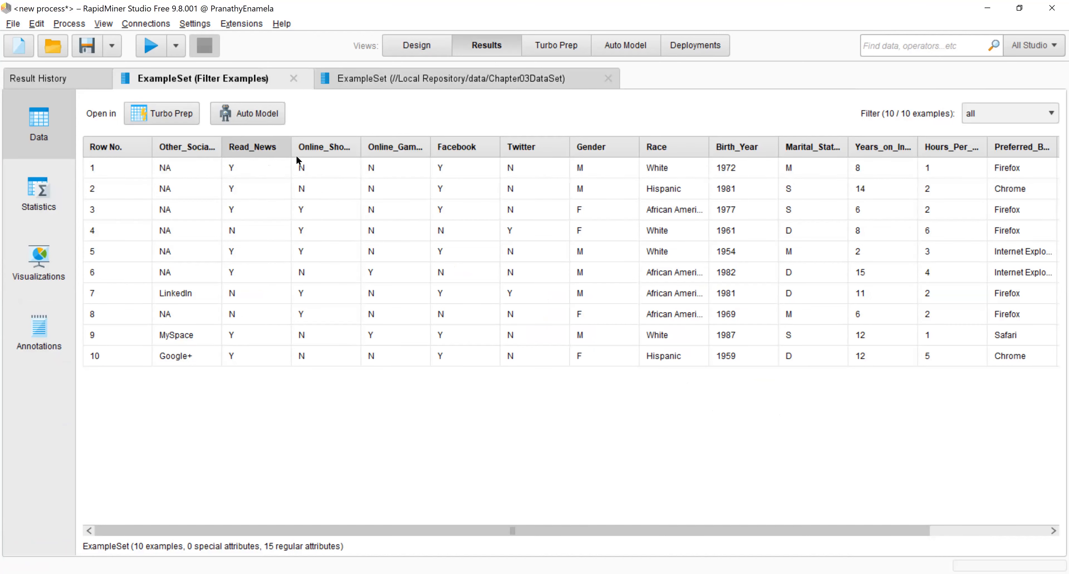
click(404, 147)
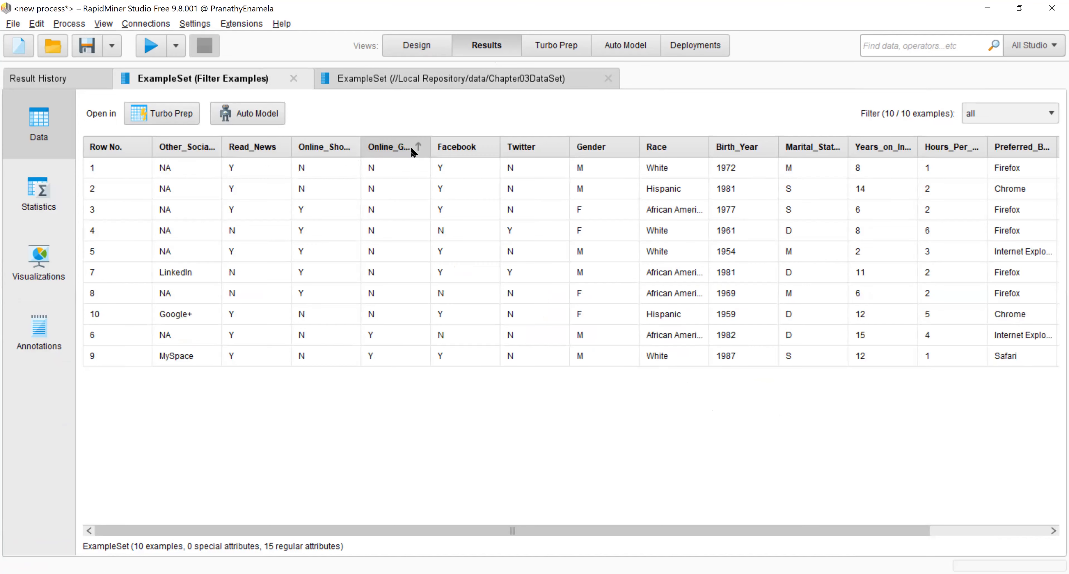
click(481, 147)
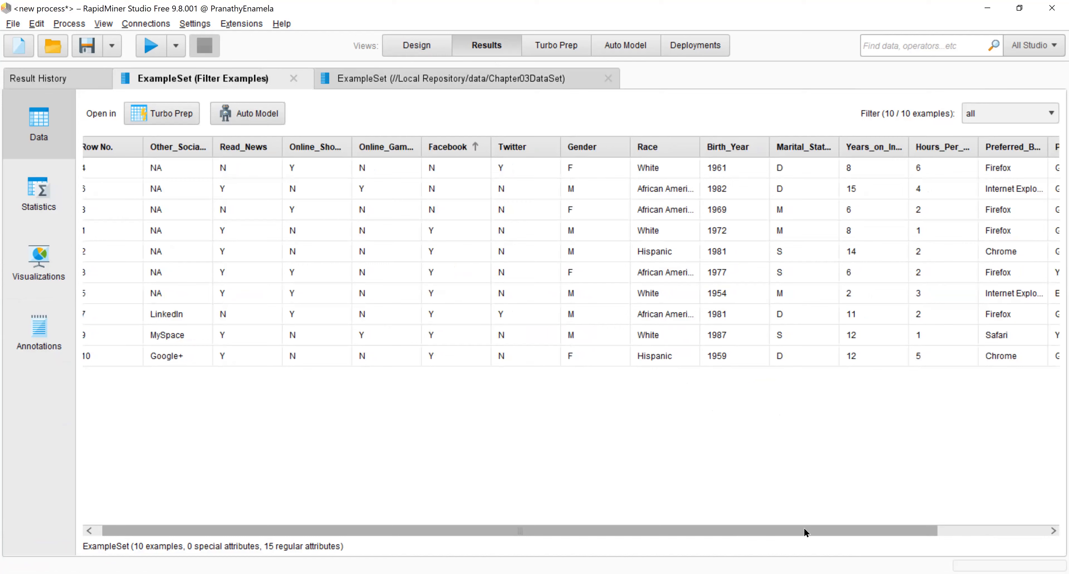
drag(804, 530, 943, 519)
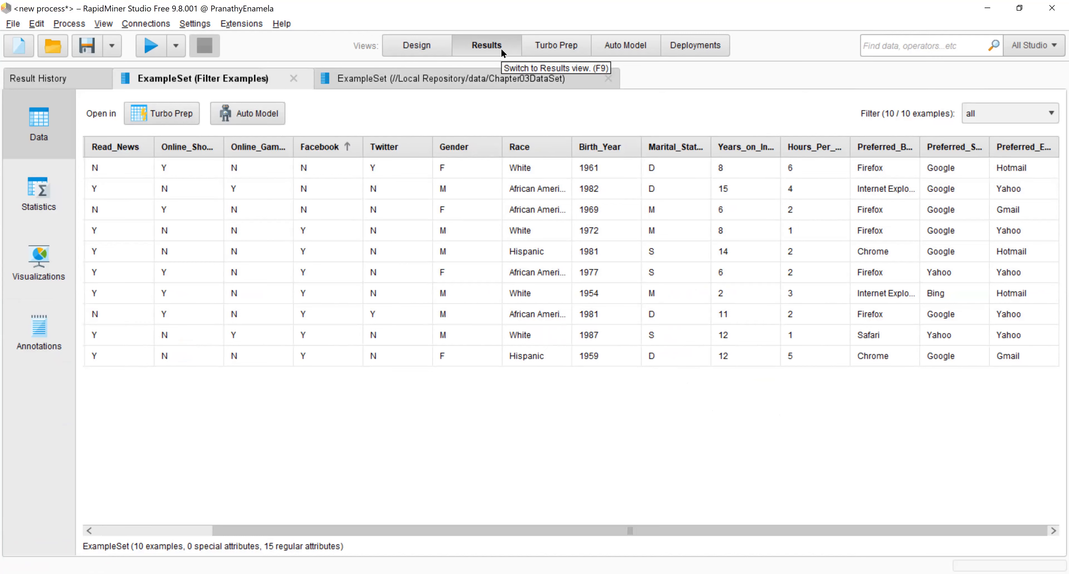
Connect the example output of Filter Examples to the example input of Select Attributes in the process design
click(430, 45)
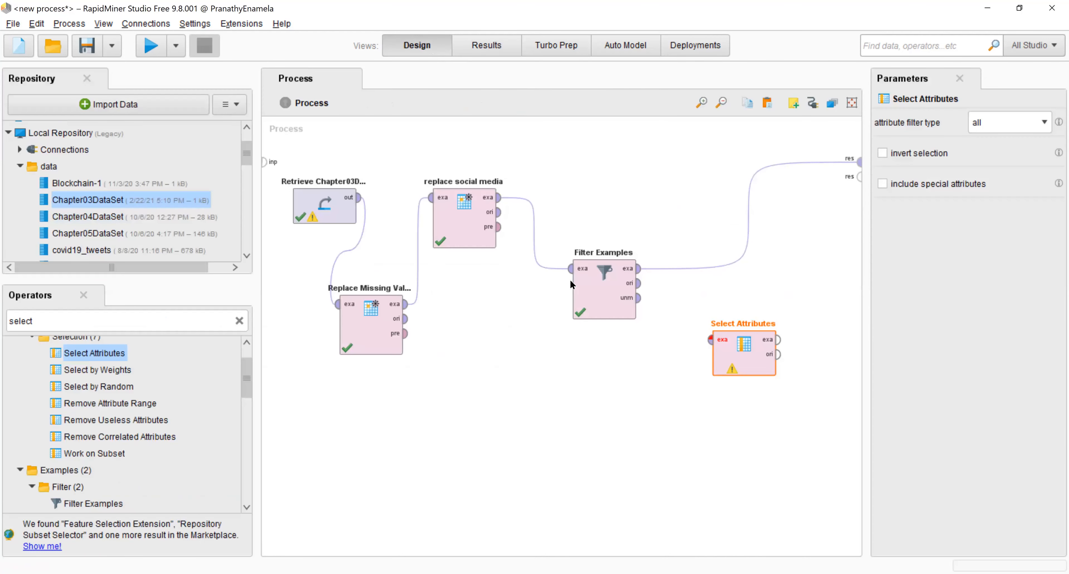
click(640, 268)
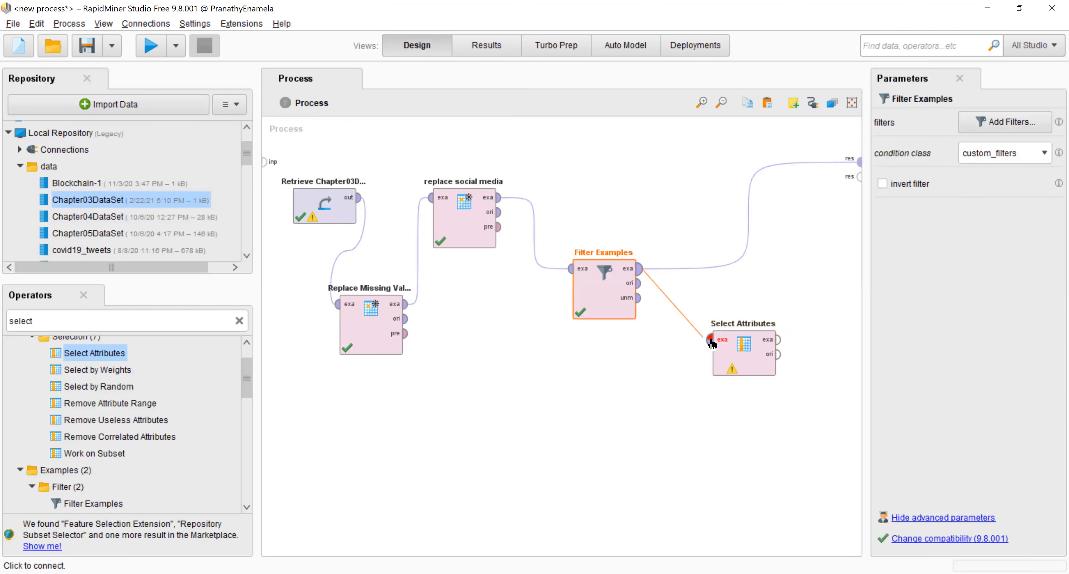
click(712, 340)
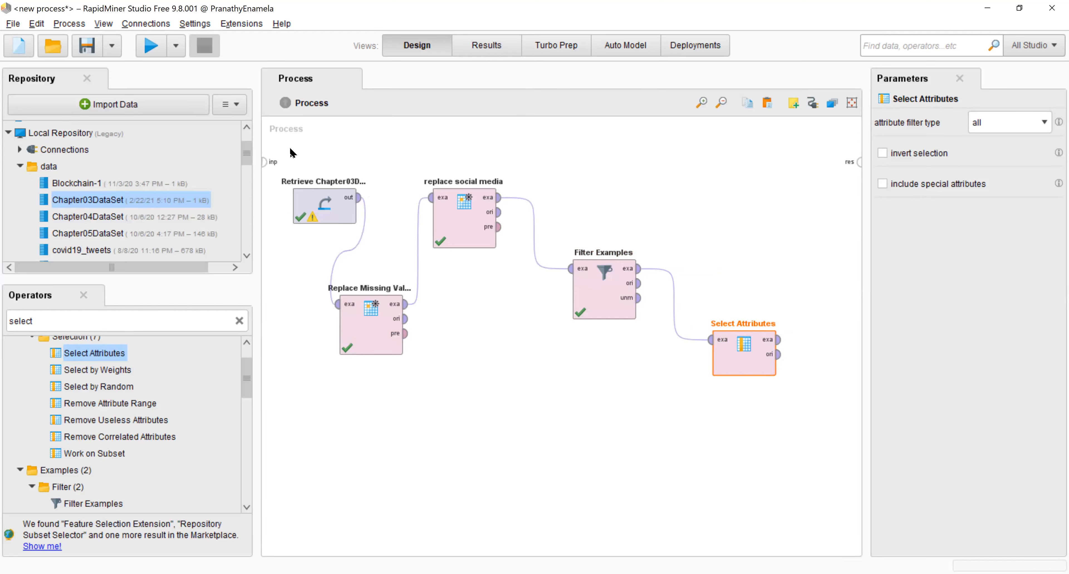
Add a note to an empty area of the process design, keeping its placeholder text
click(494, 318)
right_click(495, 320)
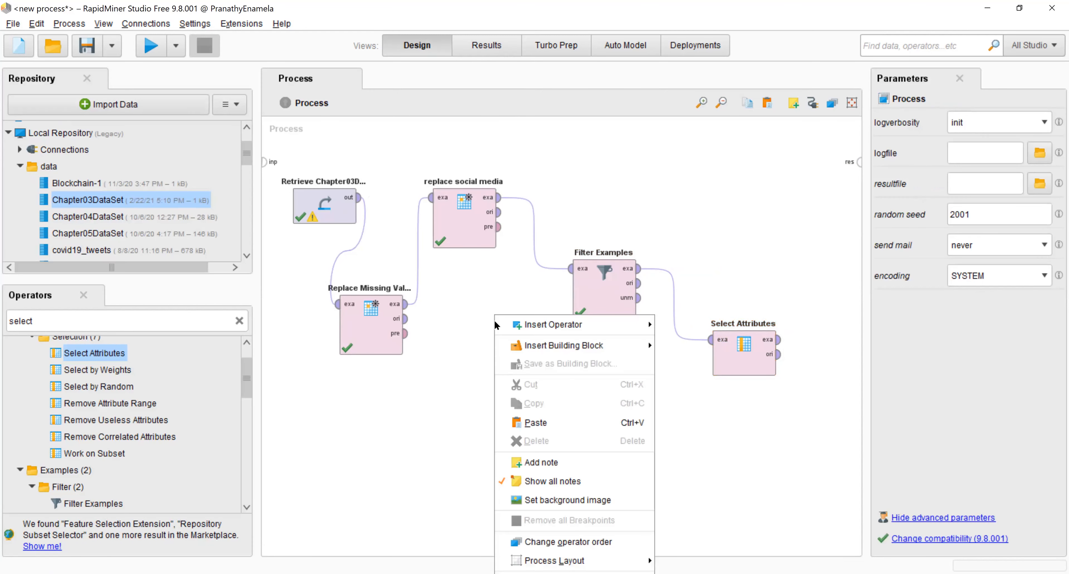
click(592, 469)
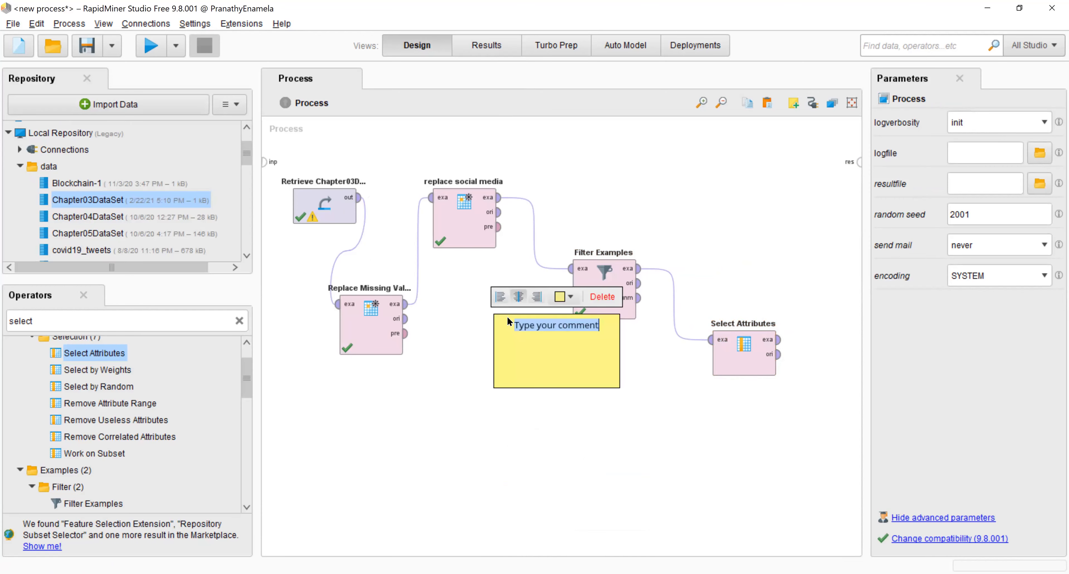
click(494, 342)
click(569, 365)
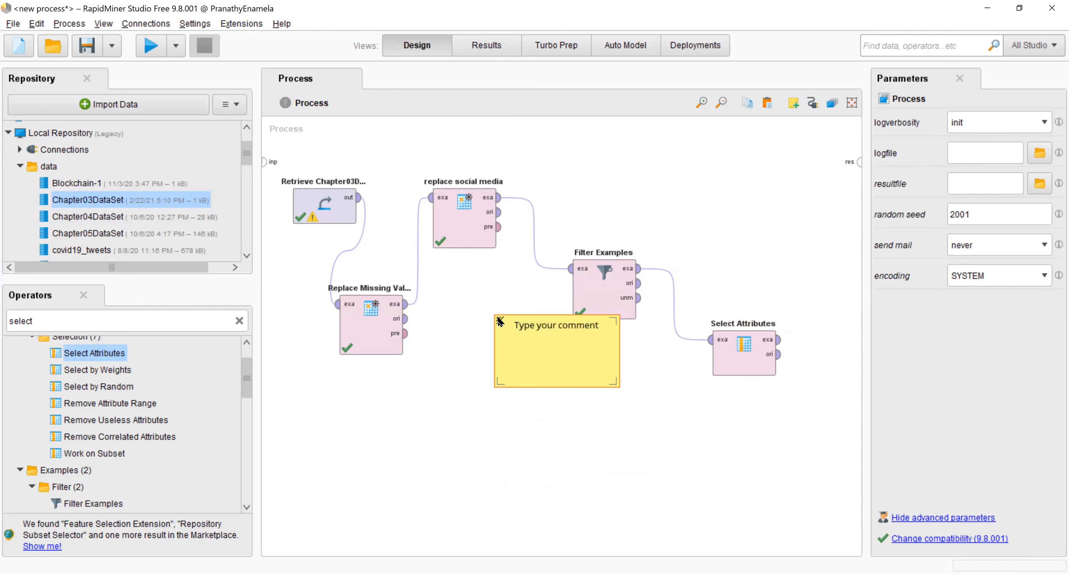
Enlarge the note to span the operators from Retrieve to Filter Examples and try to send it to the back
drag(386, 266, 284, 164)
drag(621, 386, 655, 392)
right_click(626, 375)
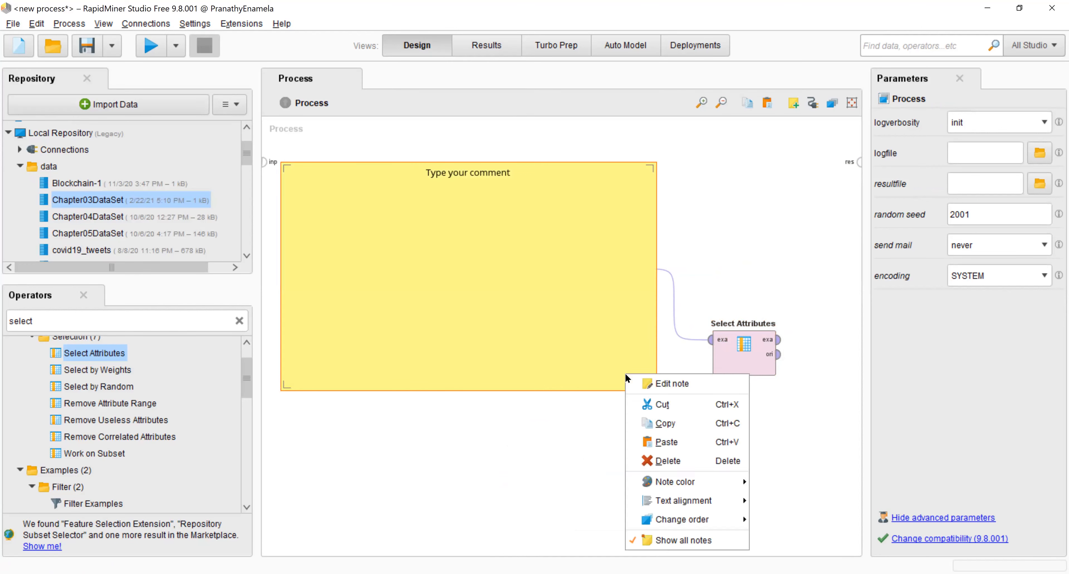
mouse_move(712, 486)
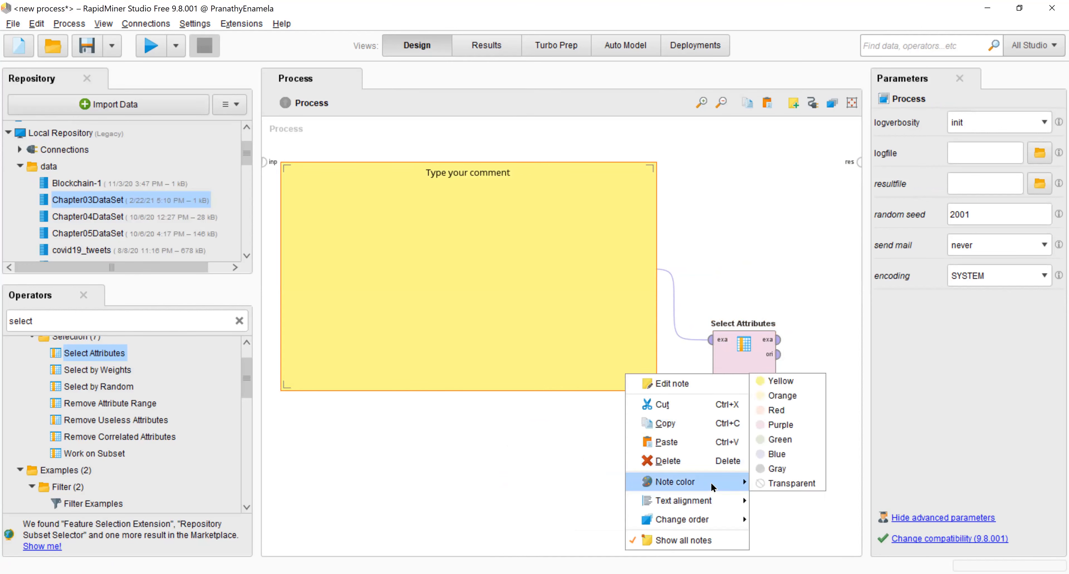
mouse_move(723, 522)
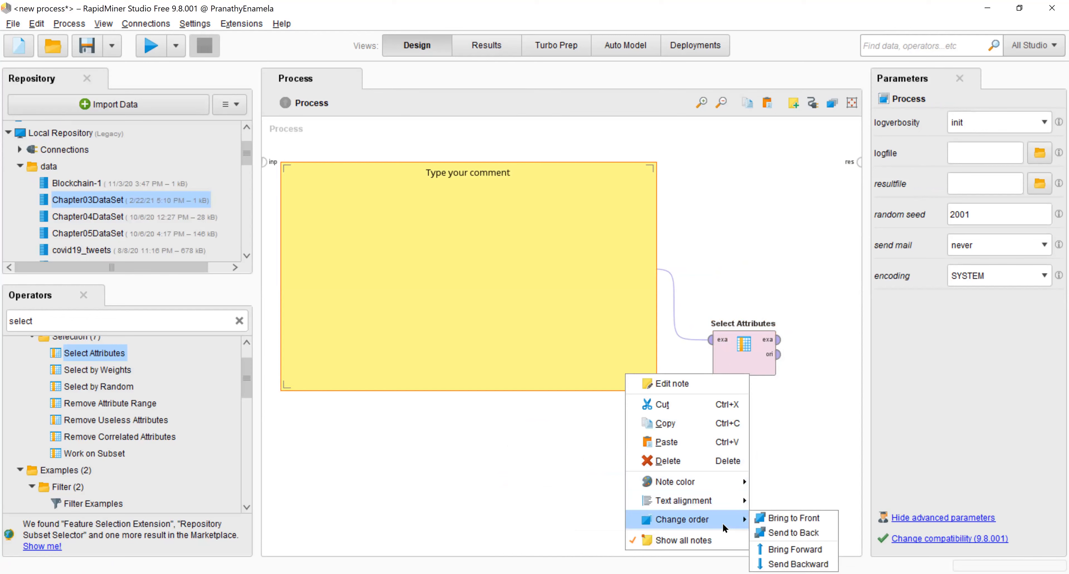
click(805, 533)
right_click(602, 375)
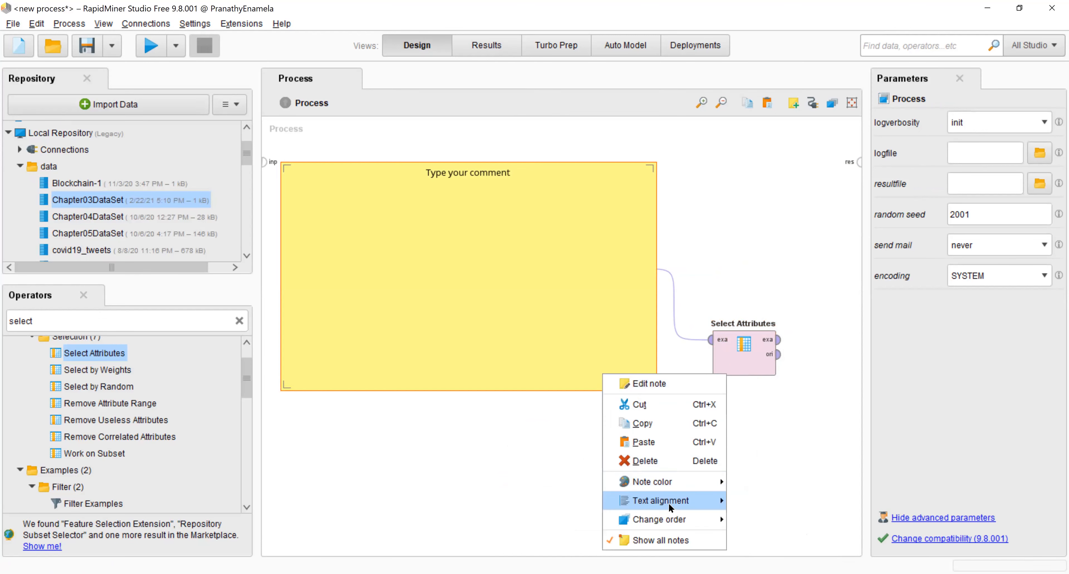
mouse_move(682, 519)
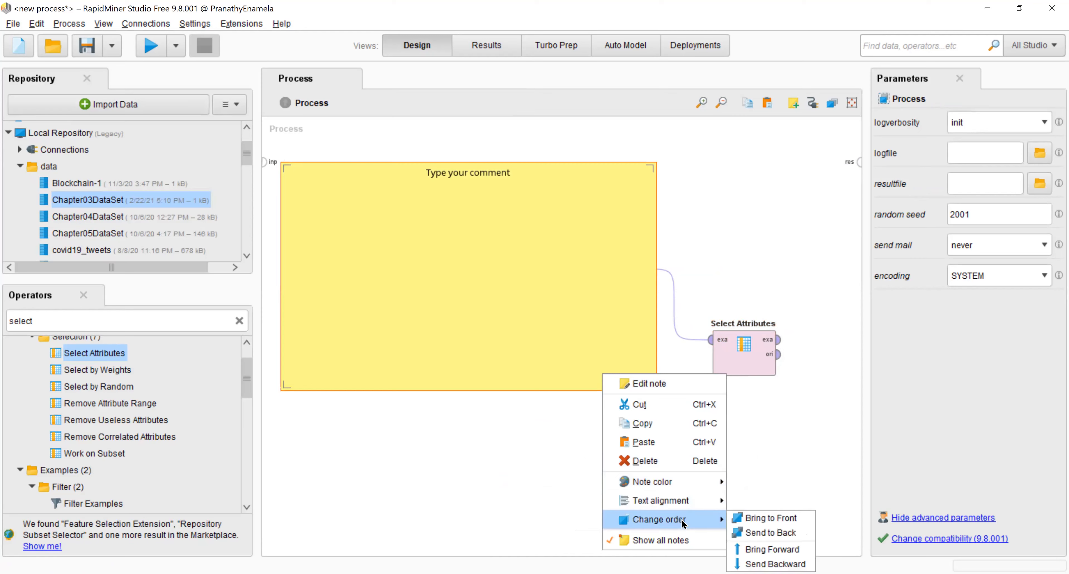
click(795, 533)
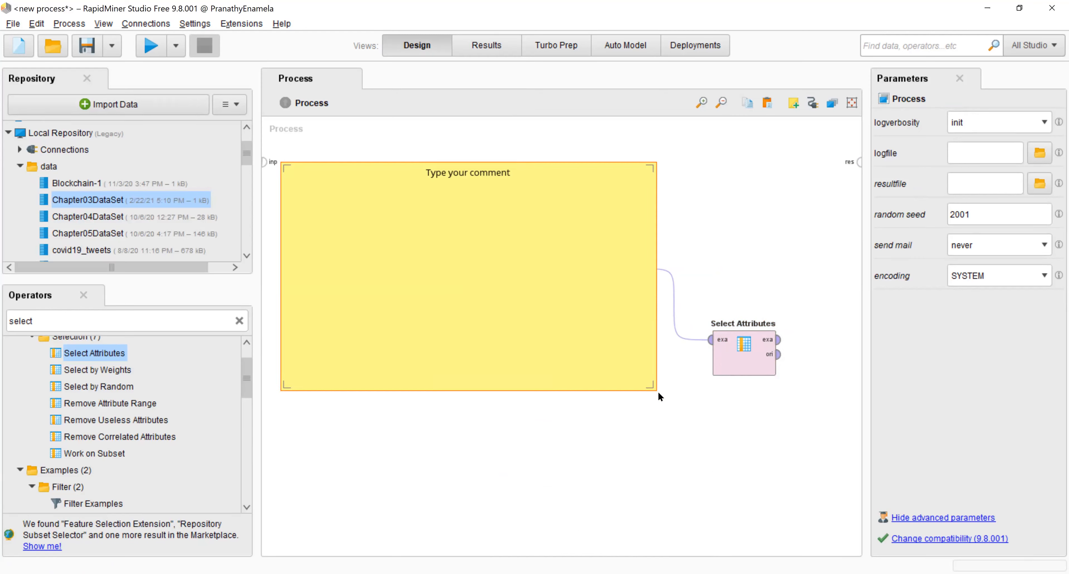
Shrink the note and attach it to the replace social media operator
drag(647, 379, 364, 204)
drag(359, 167, 427, 209)
drag(528, 290, 490, 242)
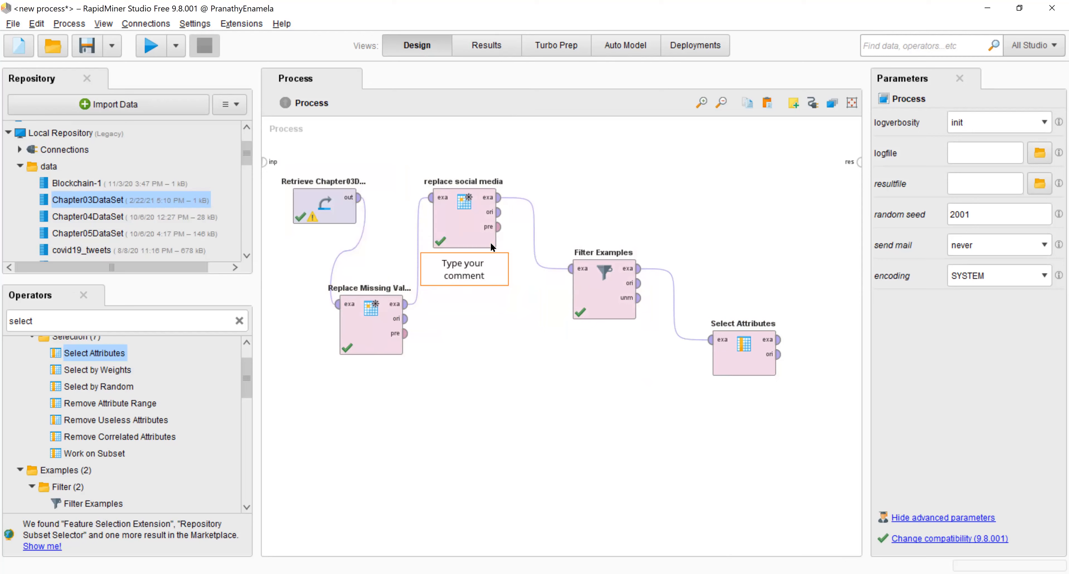
Replace the placeholder text of the note attached to the replace social media operator with "data cleaning"
right_click(464, 273)
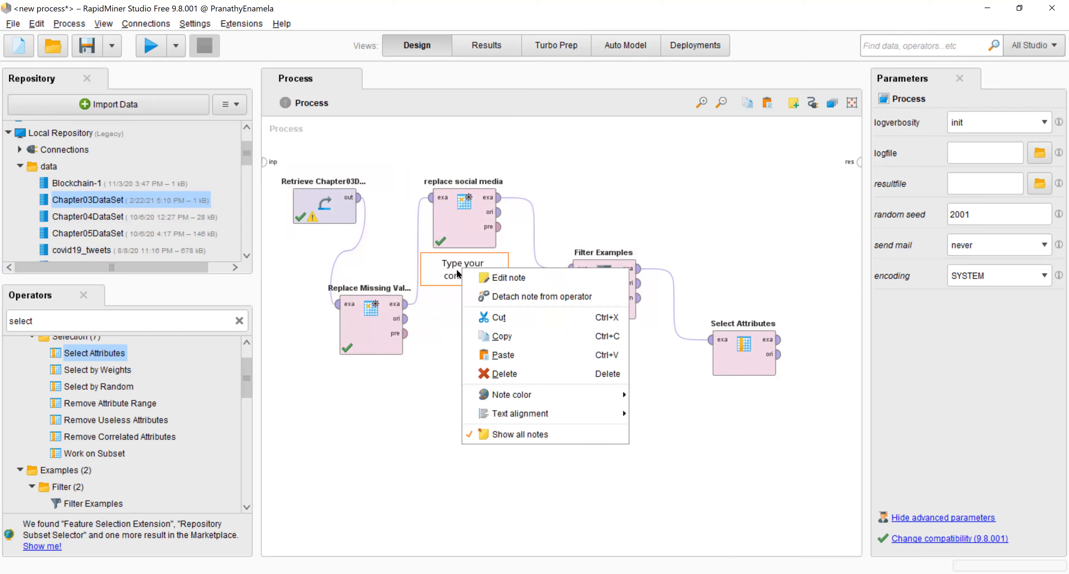
click(493, 279)
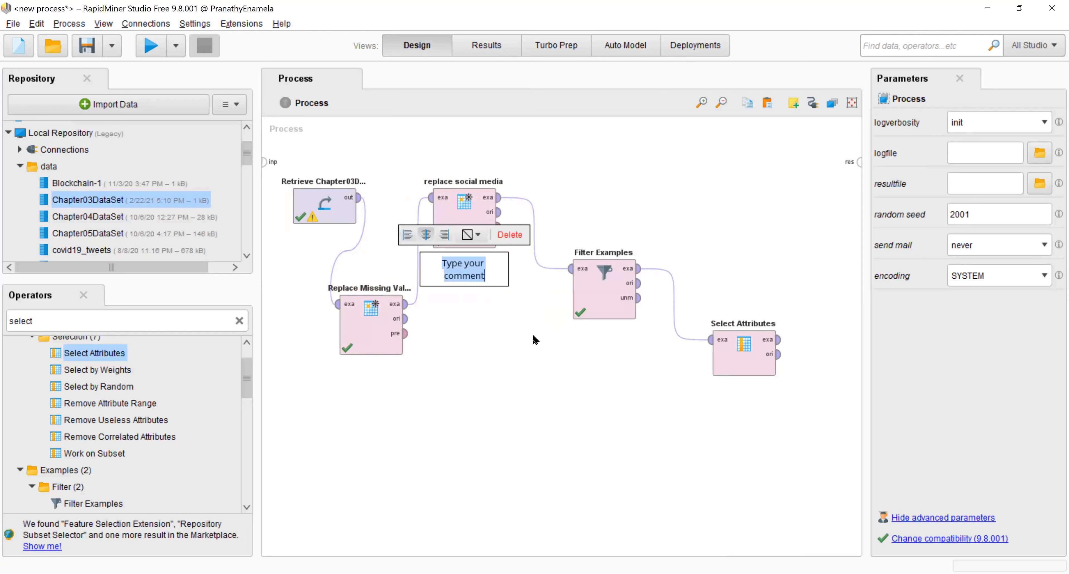
text(data)
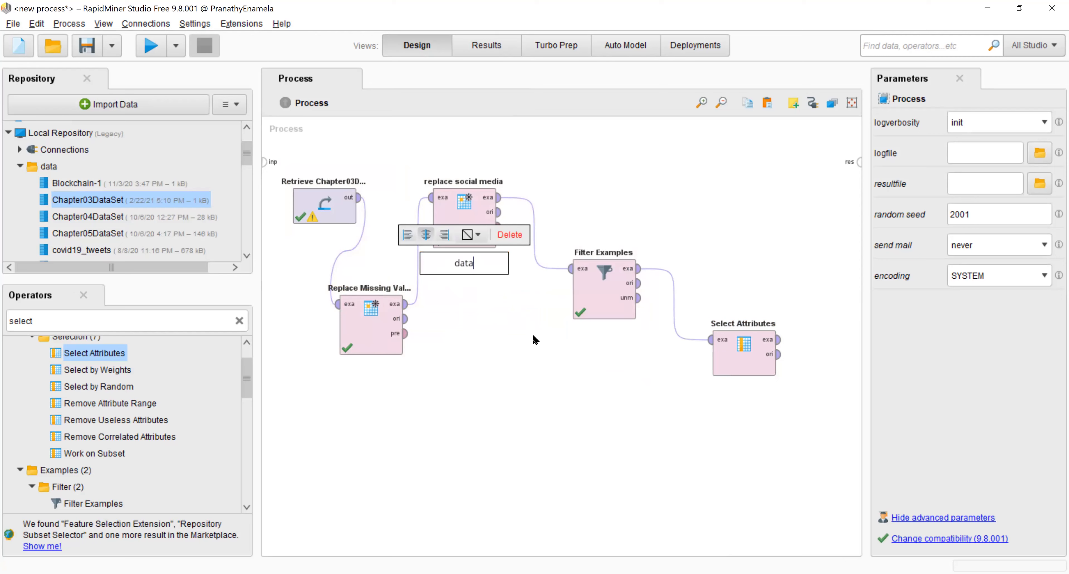
text( cleaning)
click(535, 340)
click(480, 265)
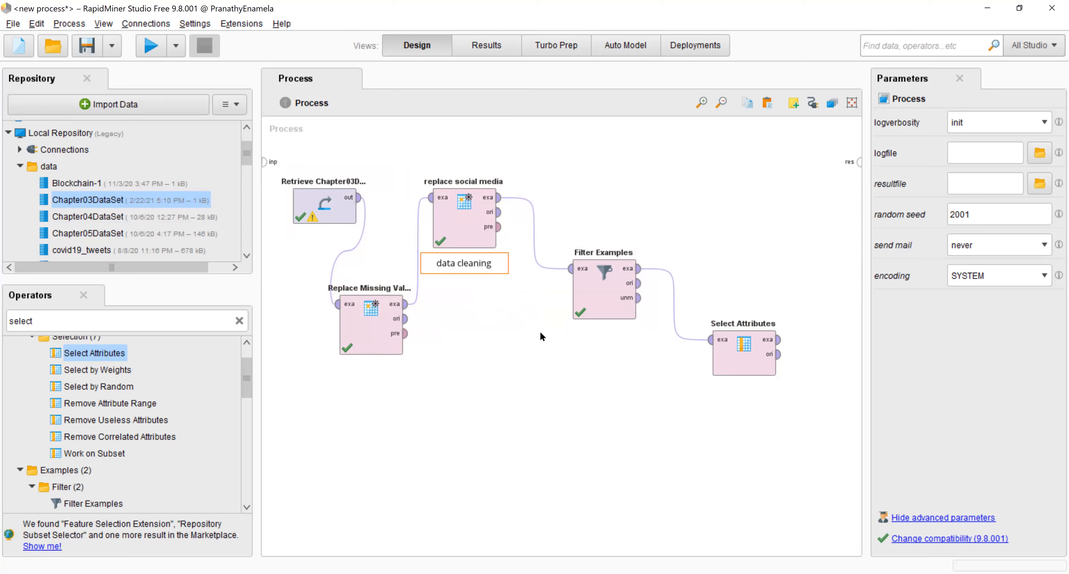
click(506, 406)
Set the attribute filter type of the Select Attributes operator to subset
click(747, 362)
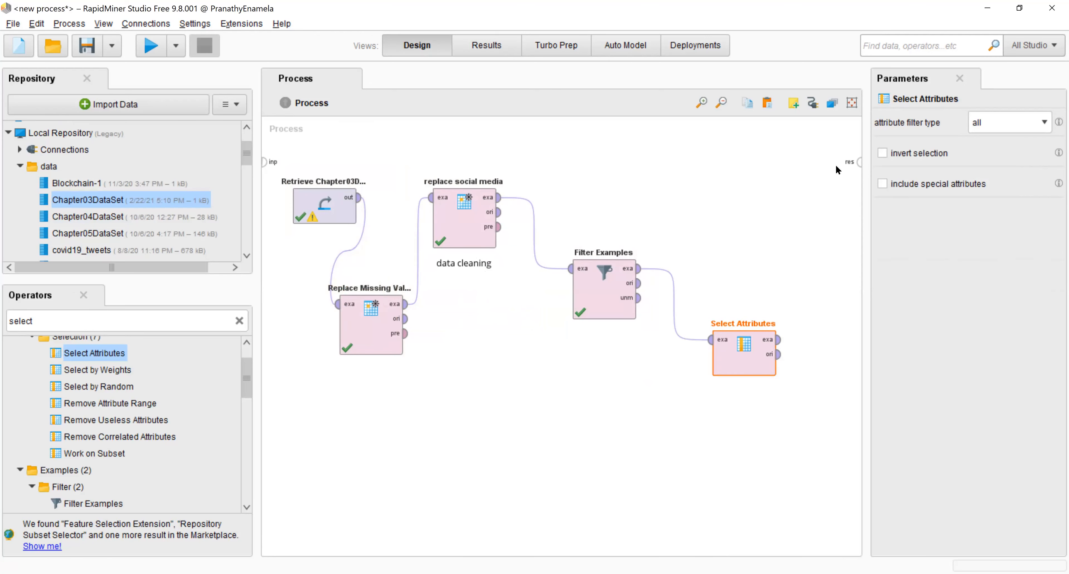
click(1023, 130)
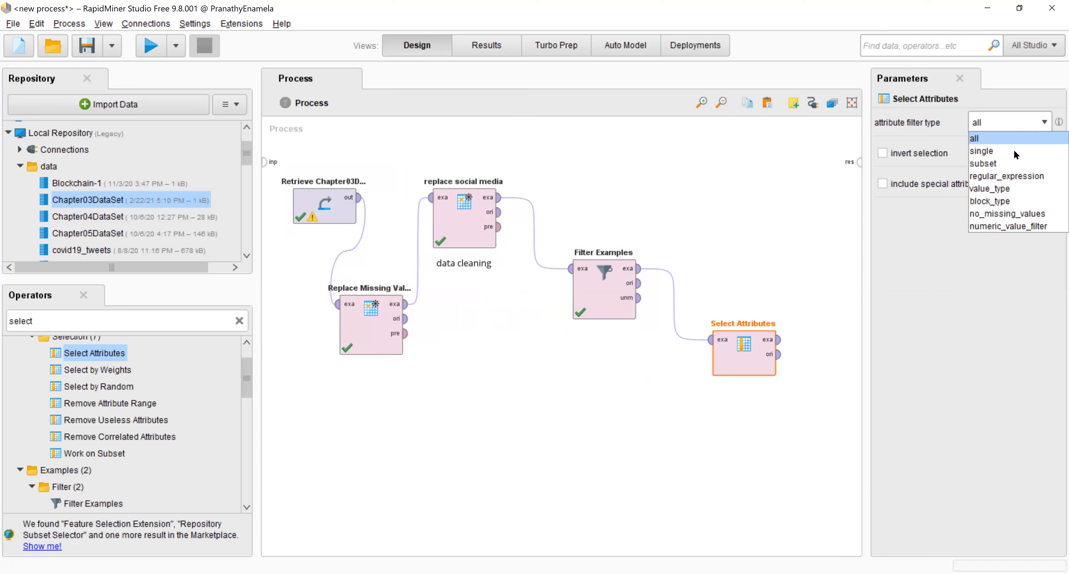
click(1009, 165)
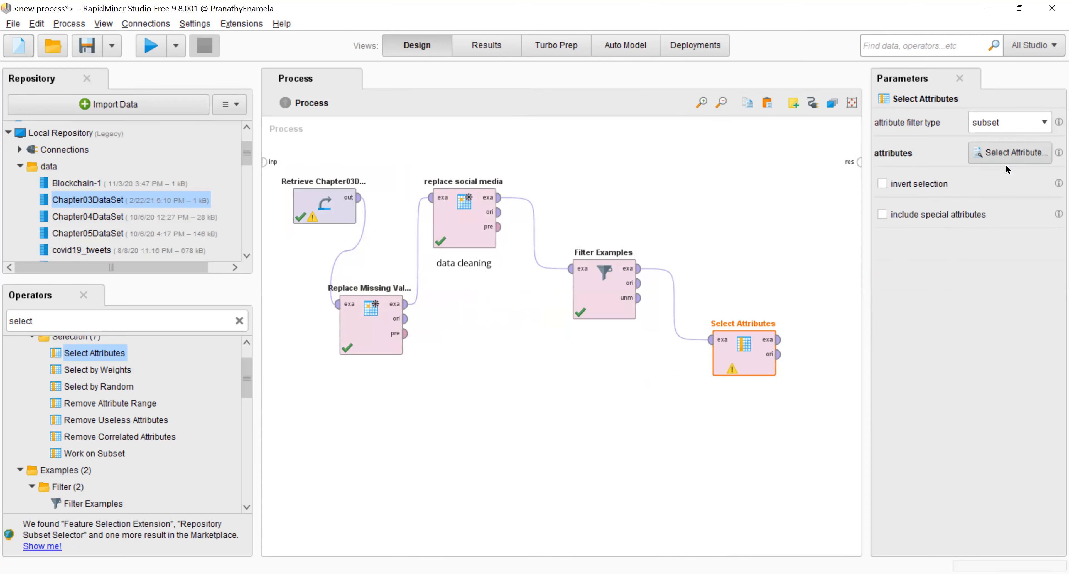
Add Birth_Year, Gender, Marital_Status and Race to the selected attributes of the Select Attributes operator
click(1002, 154)
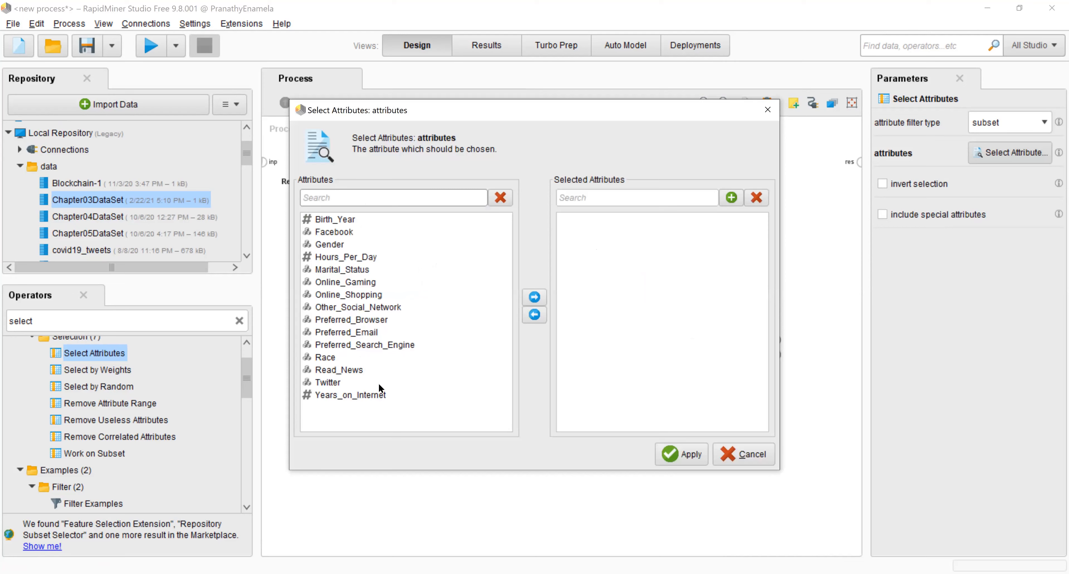
click(352, 220)
click(534, 297)
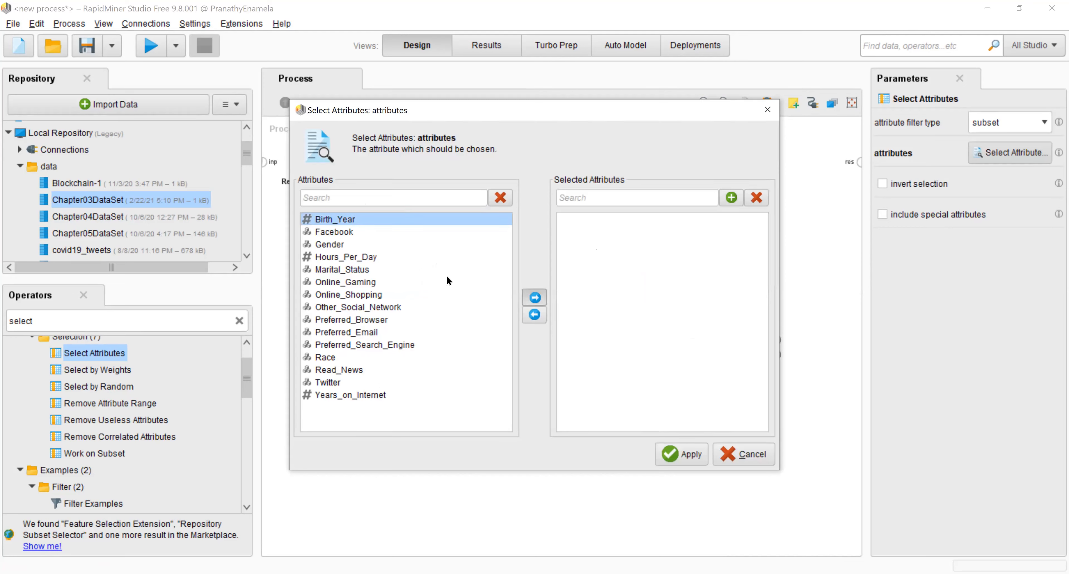
click(342, 232)
click(538, 301)
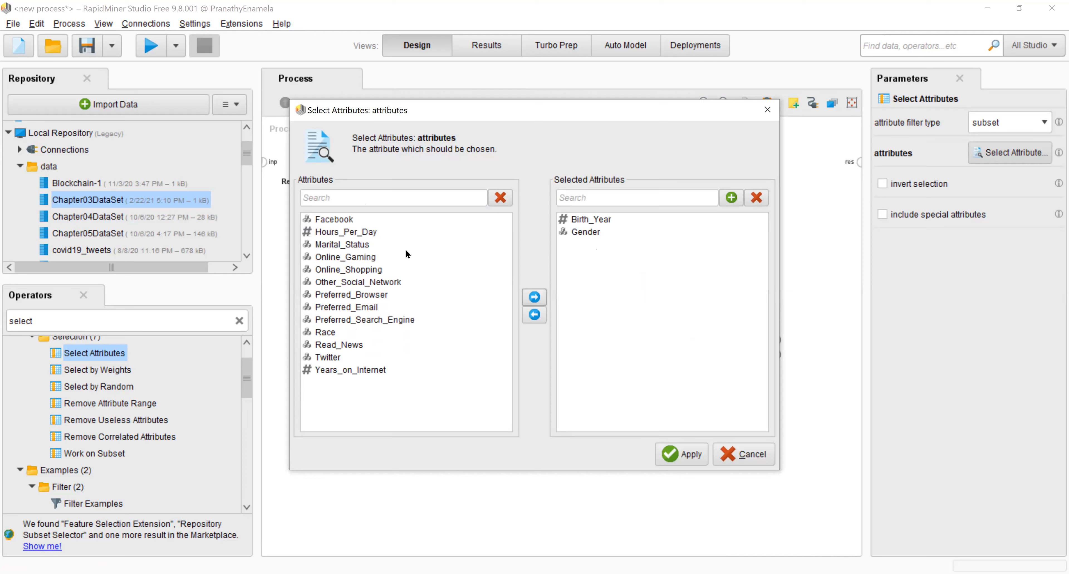
click(373, 244)
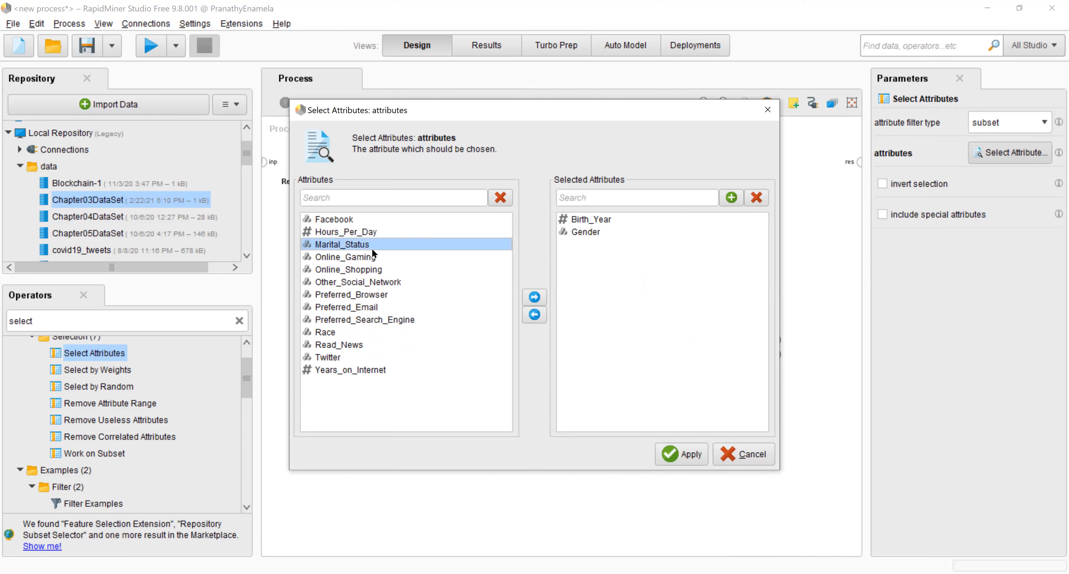
click(535, 296)
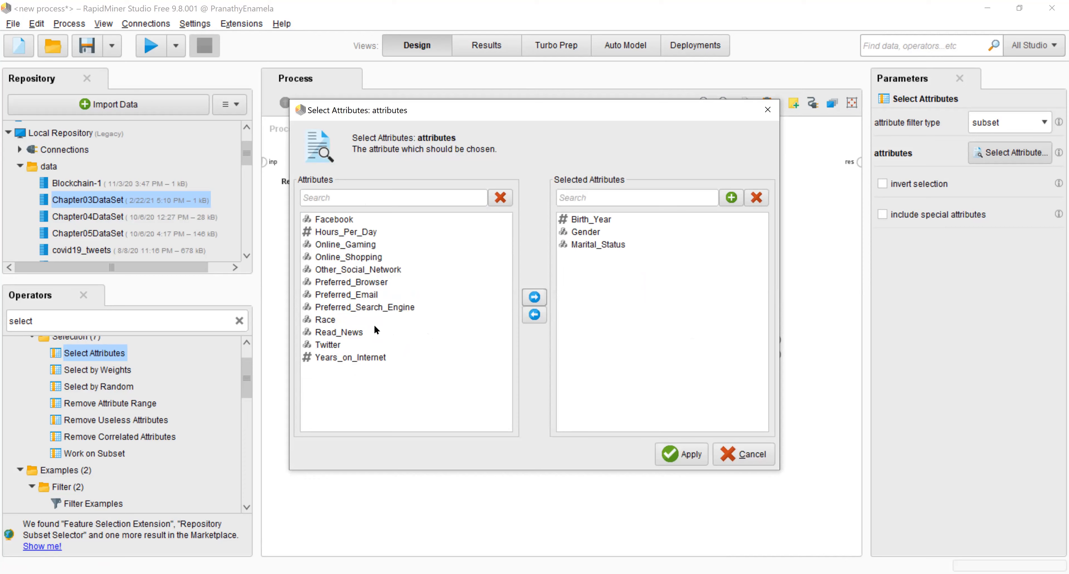
click(342, 321)
click(535, 297)
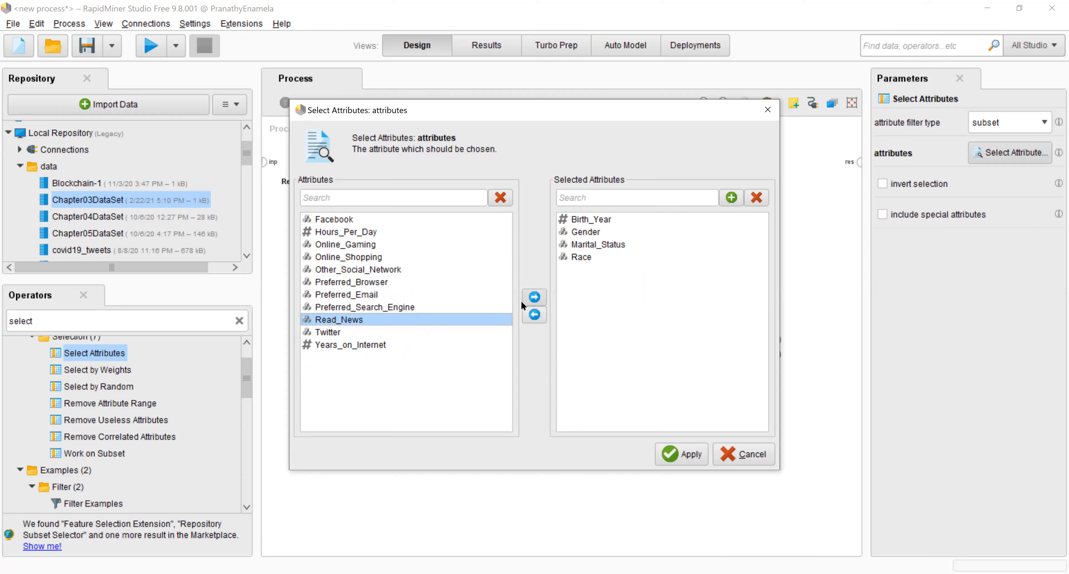
Add Years_on_Internet and Read_News to the selected attributes and apply the selection
click(394, 345)
click(535, 297)
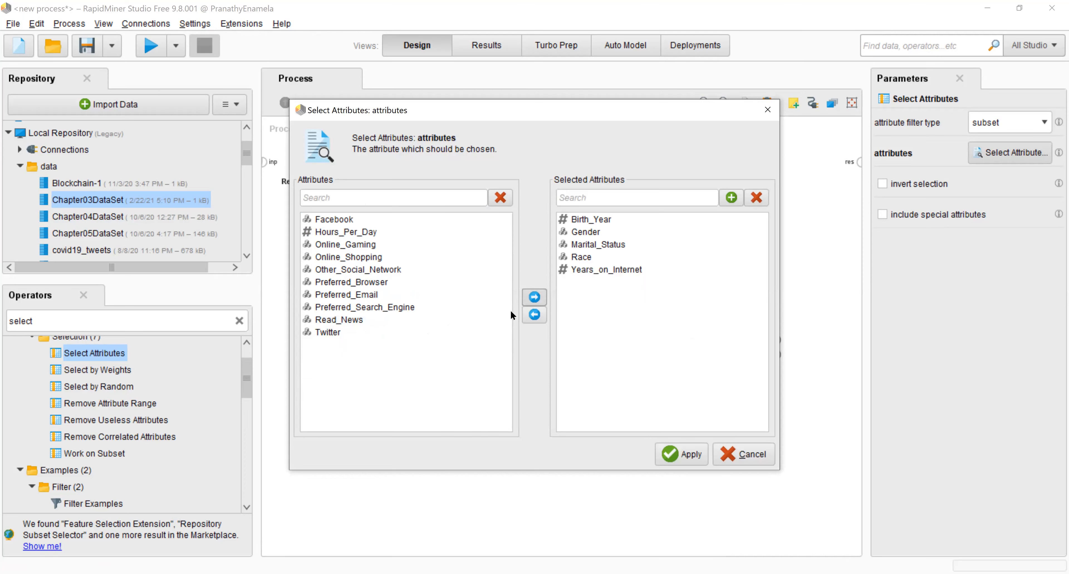
click(343, 332)
click(371, 321)
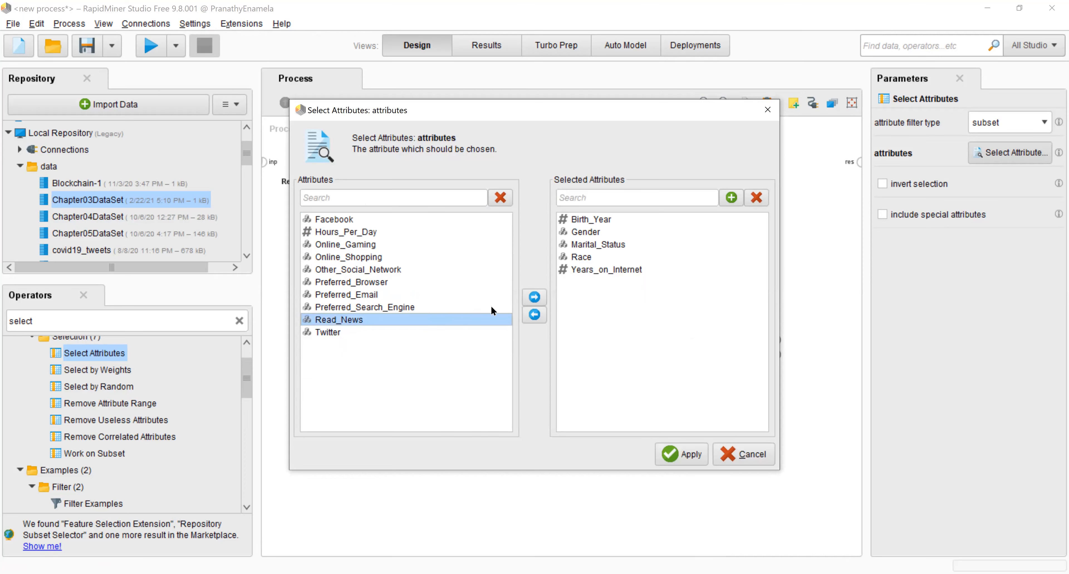
click(535, 297)
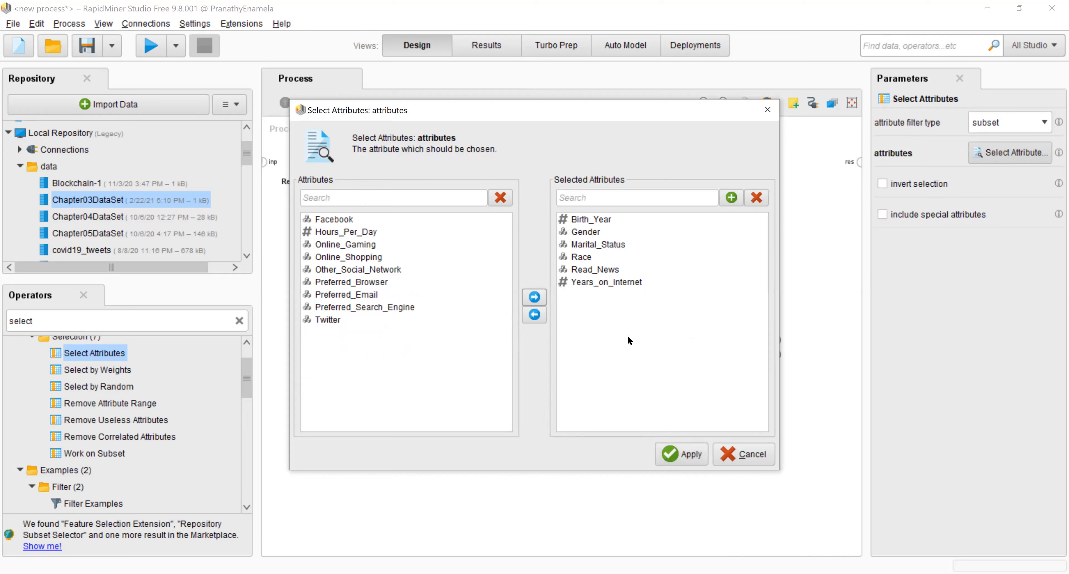
click(623, 272)
click(621, 283)
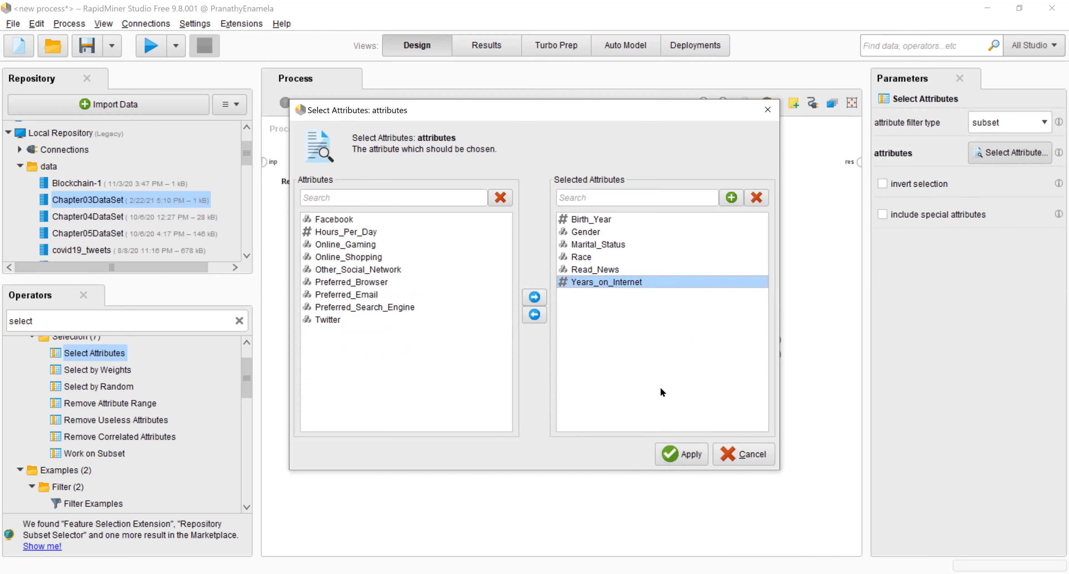
click(688, 454)
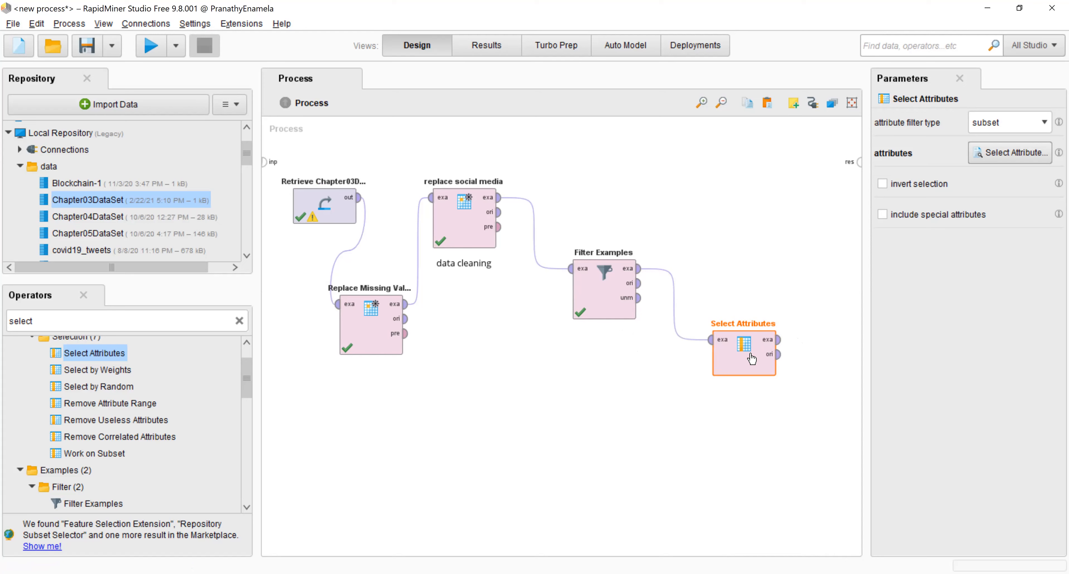
Connect the example output of Select Attributes to the process result port and run the process
click(779, 339)
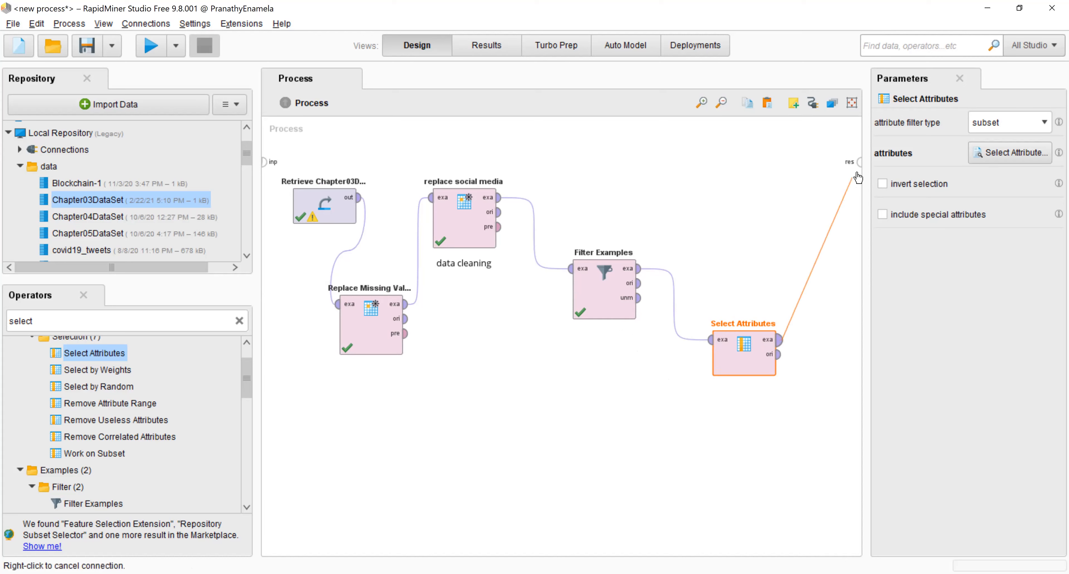
click(859, 162)
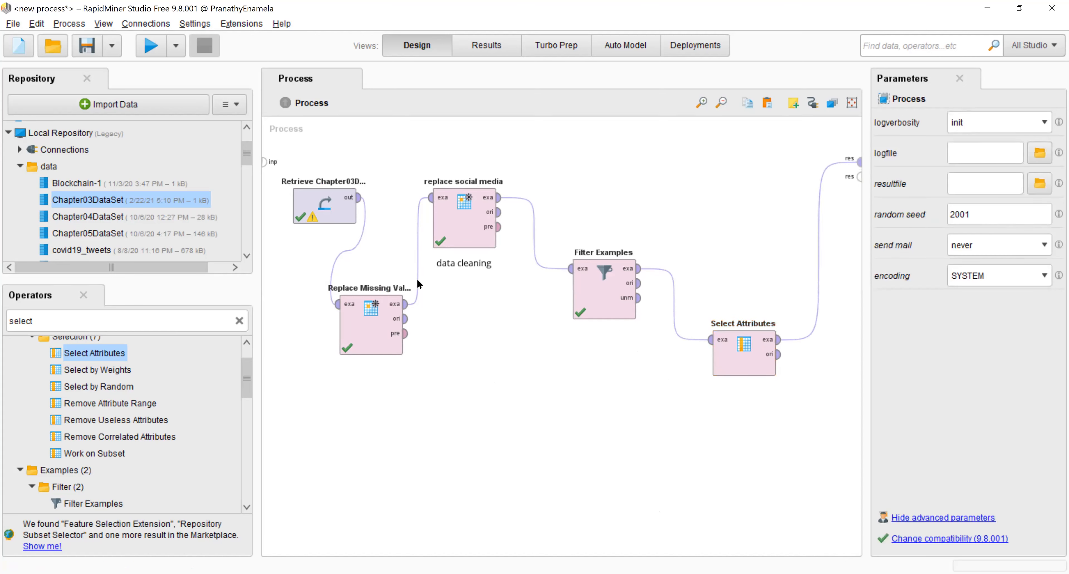
click(150, 45)
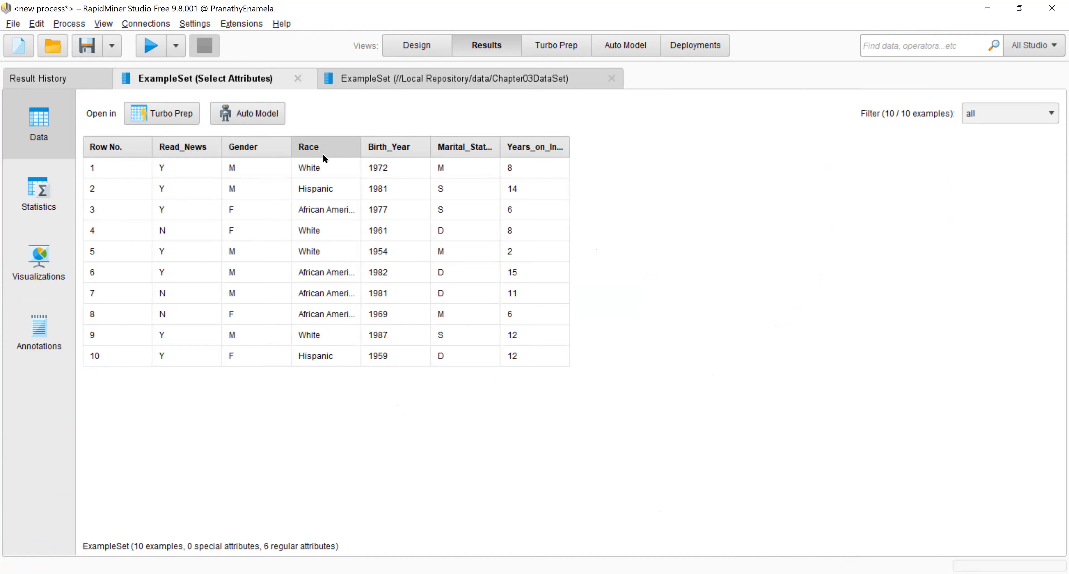
Widen the Race, Marital_Status and Years_on_Internet columns in the Select Attributes results to read them in full, and return to the process design
drag(361, 147, 428, 149)
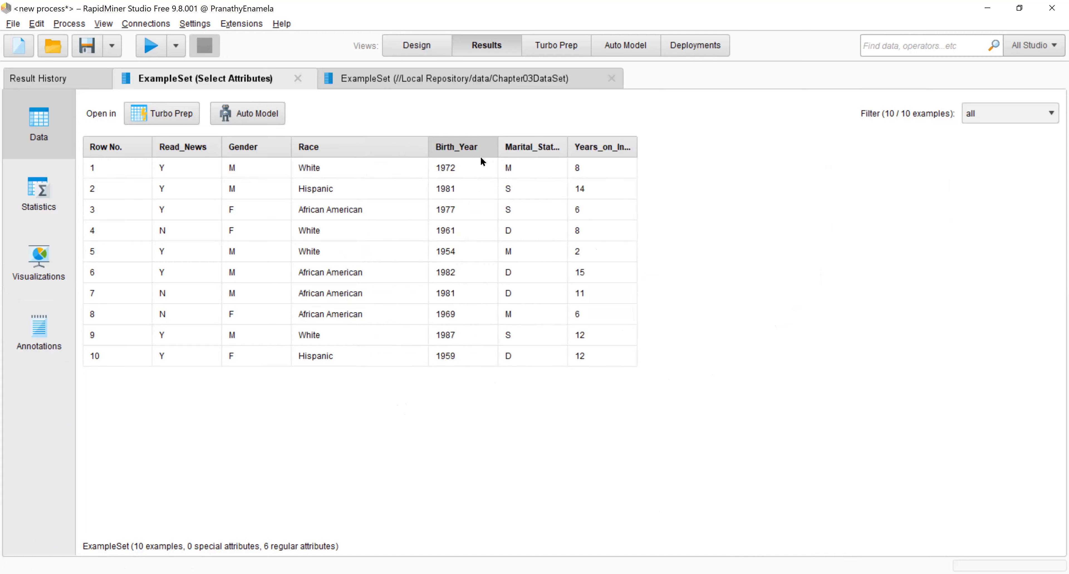
drag(568, 147, 625, 146)
drag(693, 148, 805, 150)
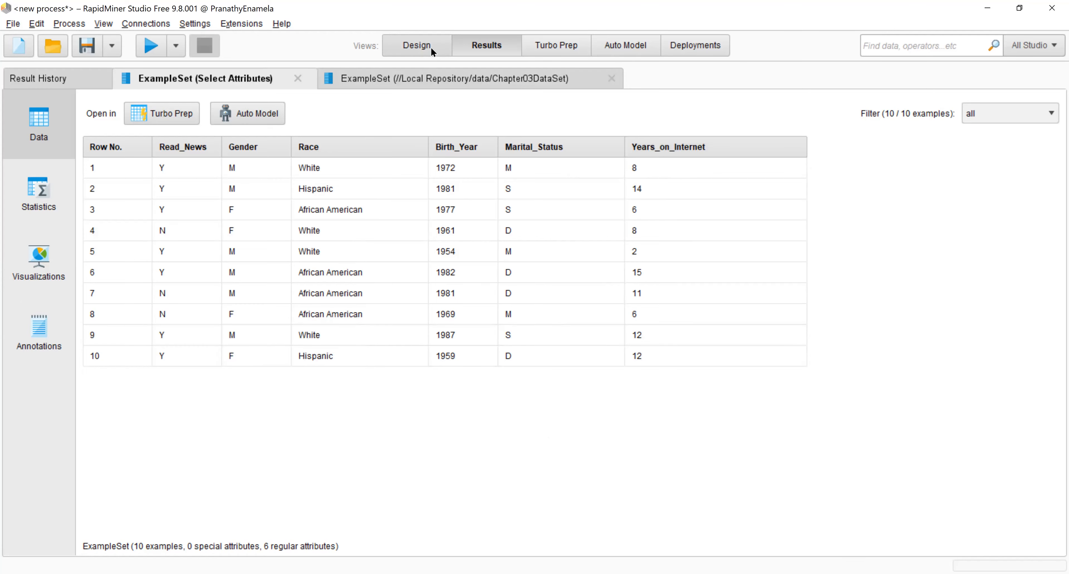
click(417, 46)
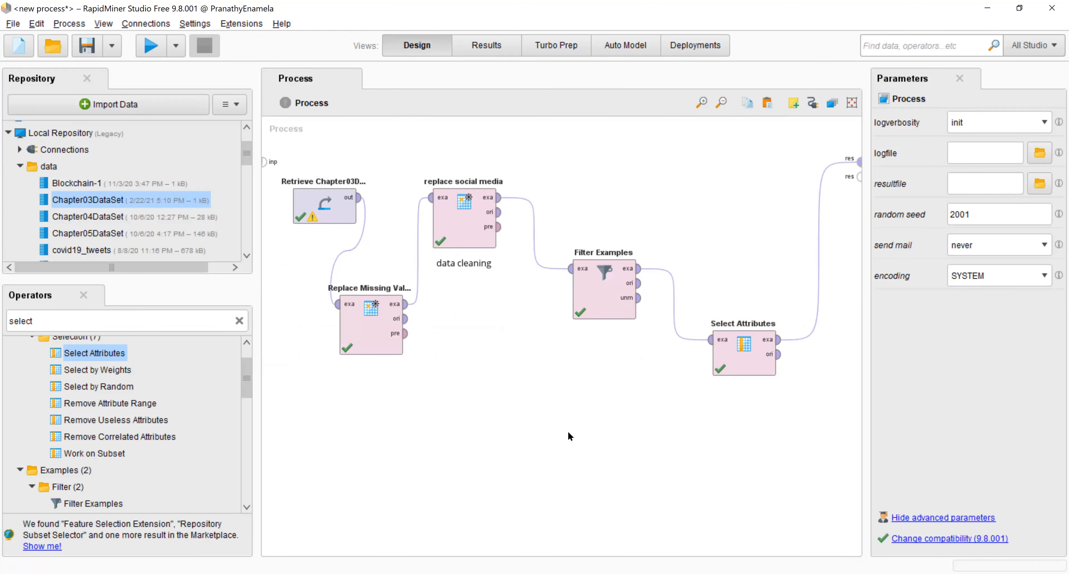
Examine the columns of the original Chapter03DataSet results through to Other_Social_Network, and return to the process design
click(743, 366)
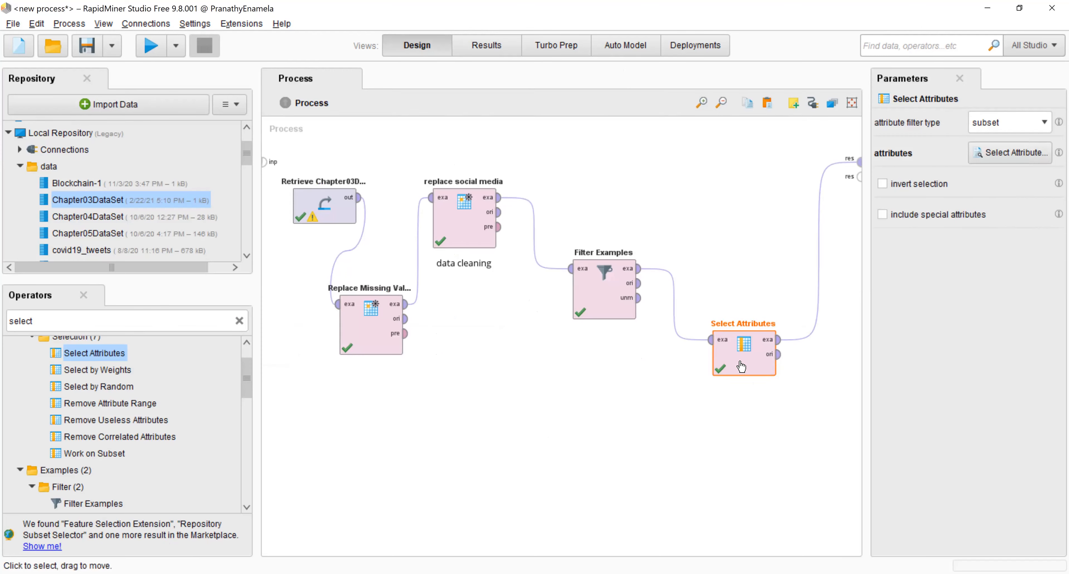
click(497, 46)
click(518, 79)
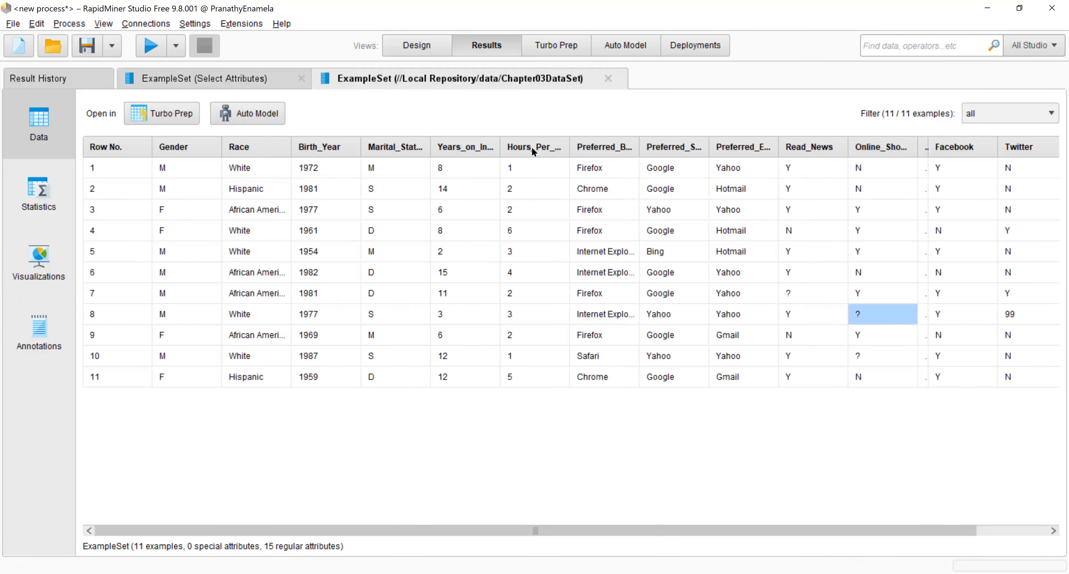
drag(654, 531, 771, 550)
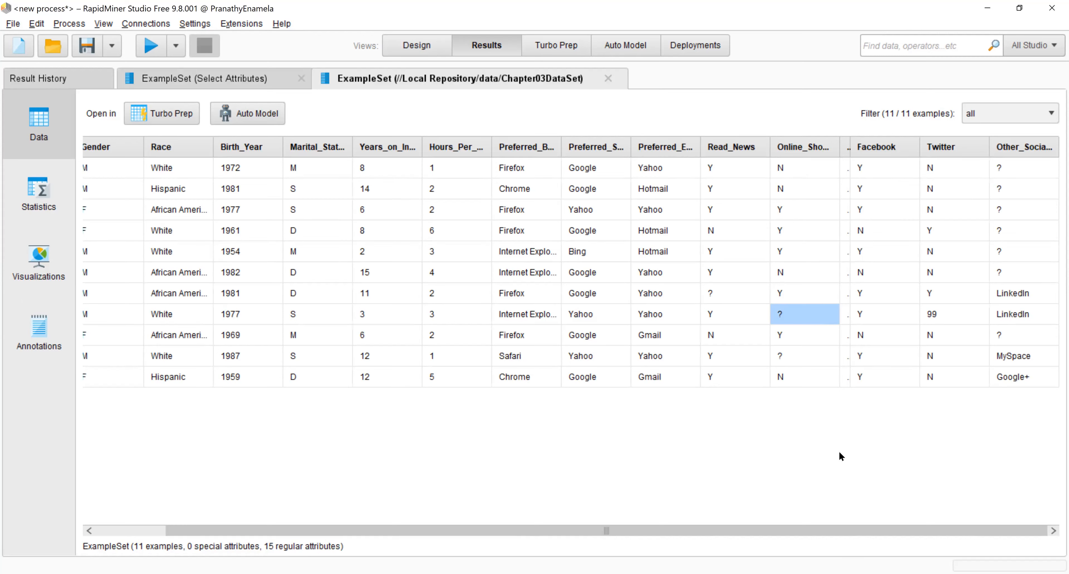
click(422, 47)
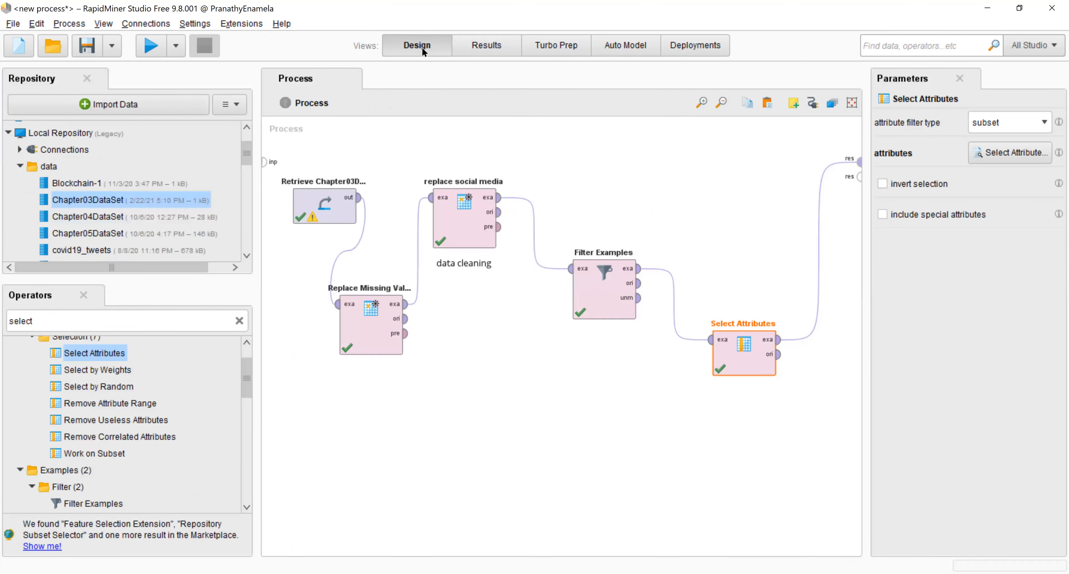